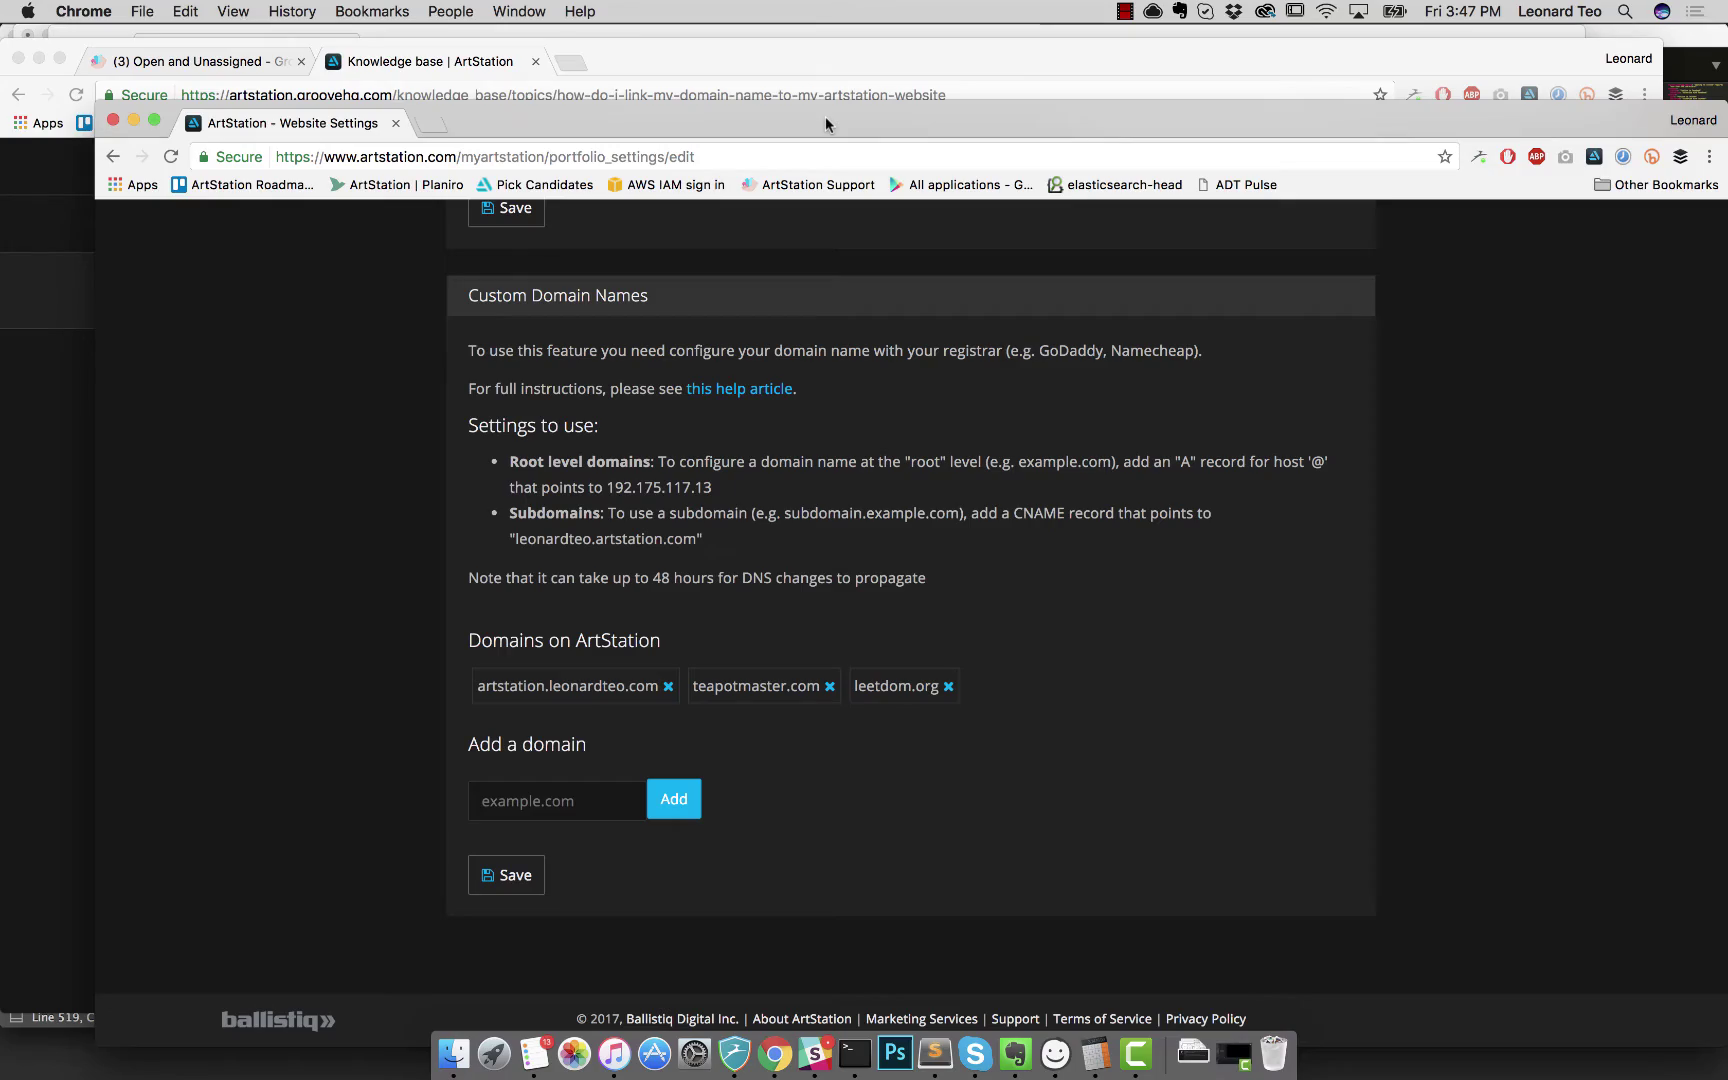
Step: Open godaddy.com and namecheap.com in separate tabs of a new browser window, ending on the GoDaddy page
key("super+n")
type("god")
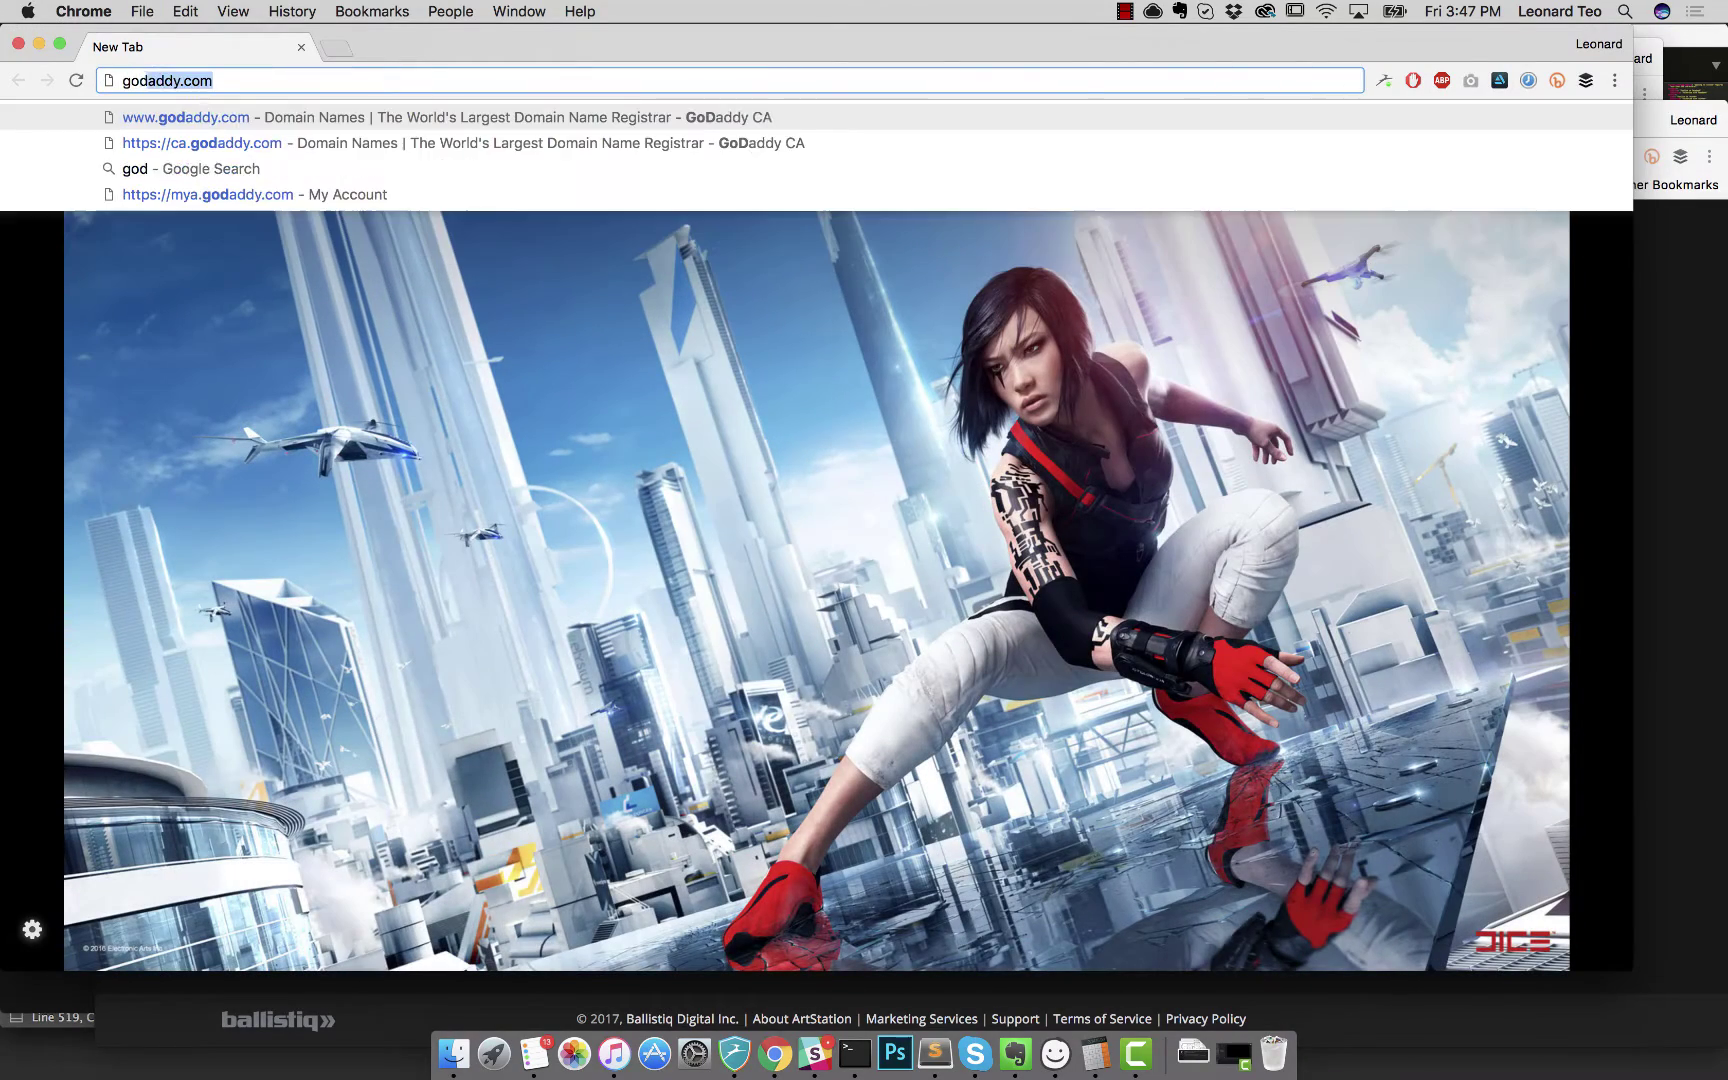
type("addy")
key("Return")
key("super+t")
type("namecheap.com")
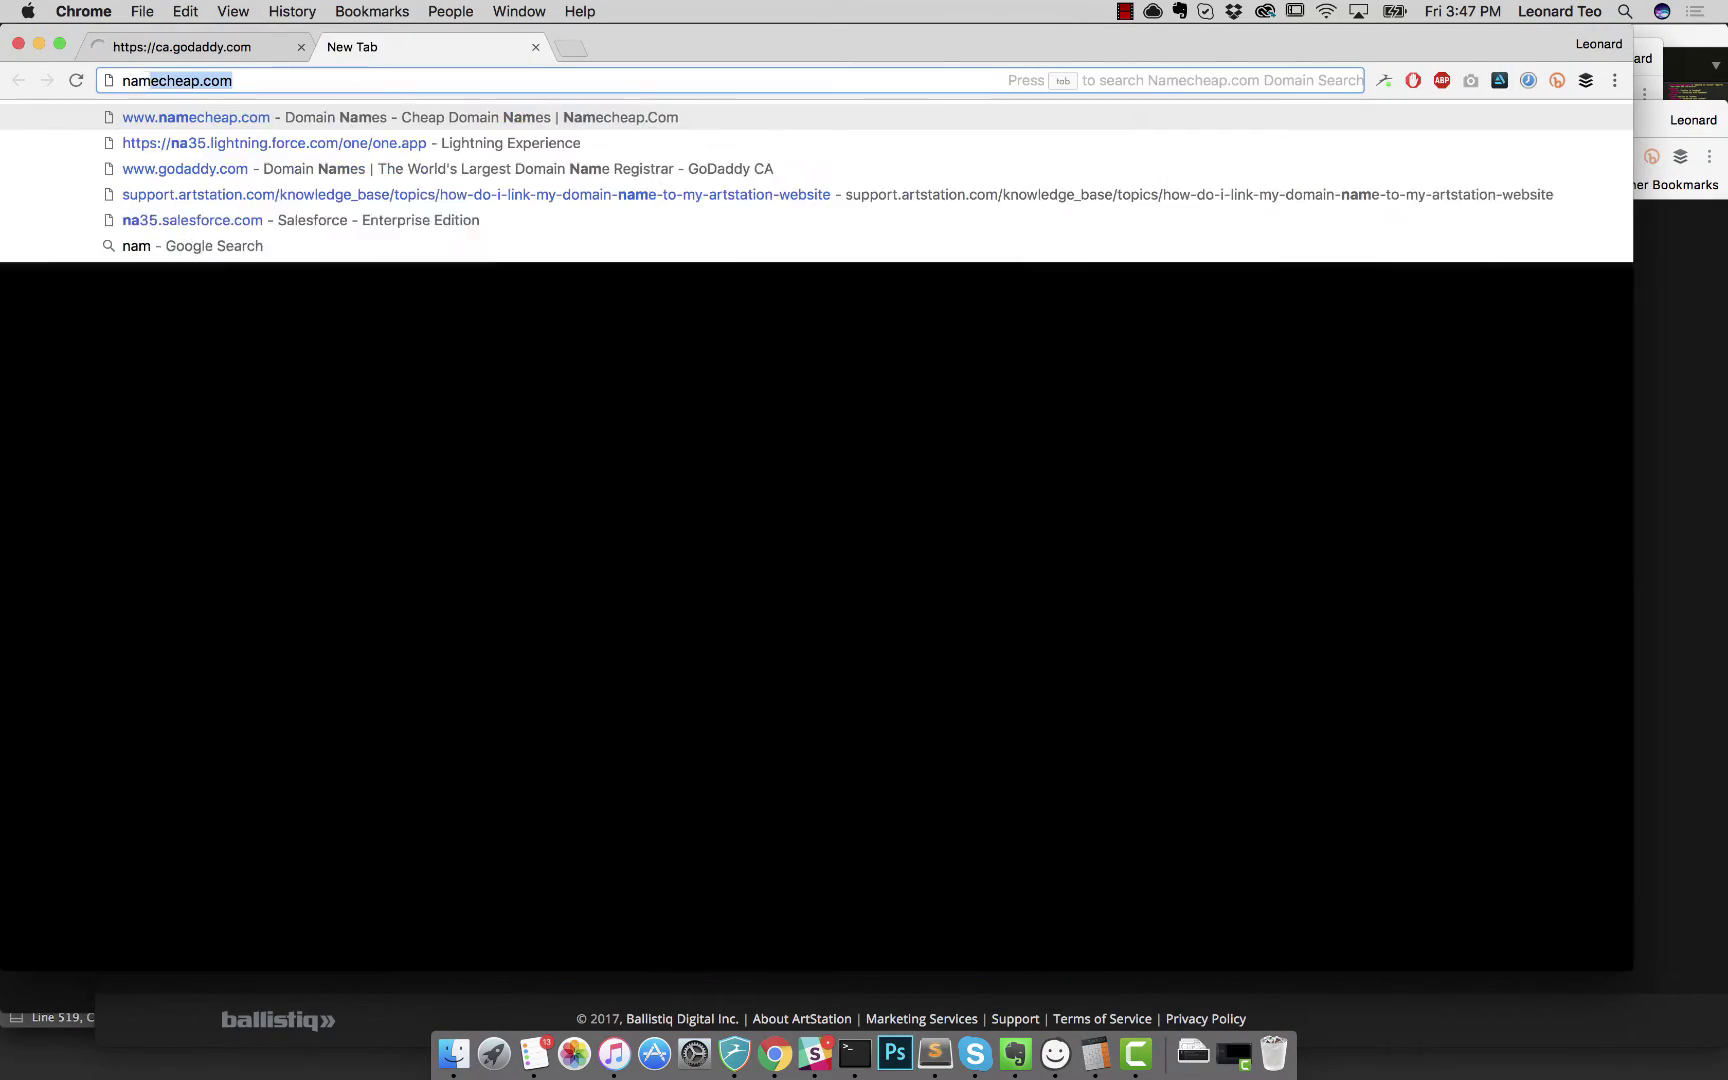
key("Return")
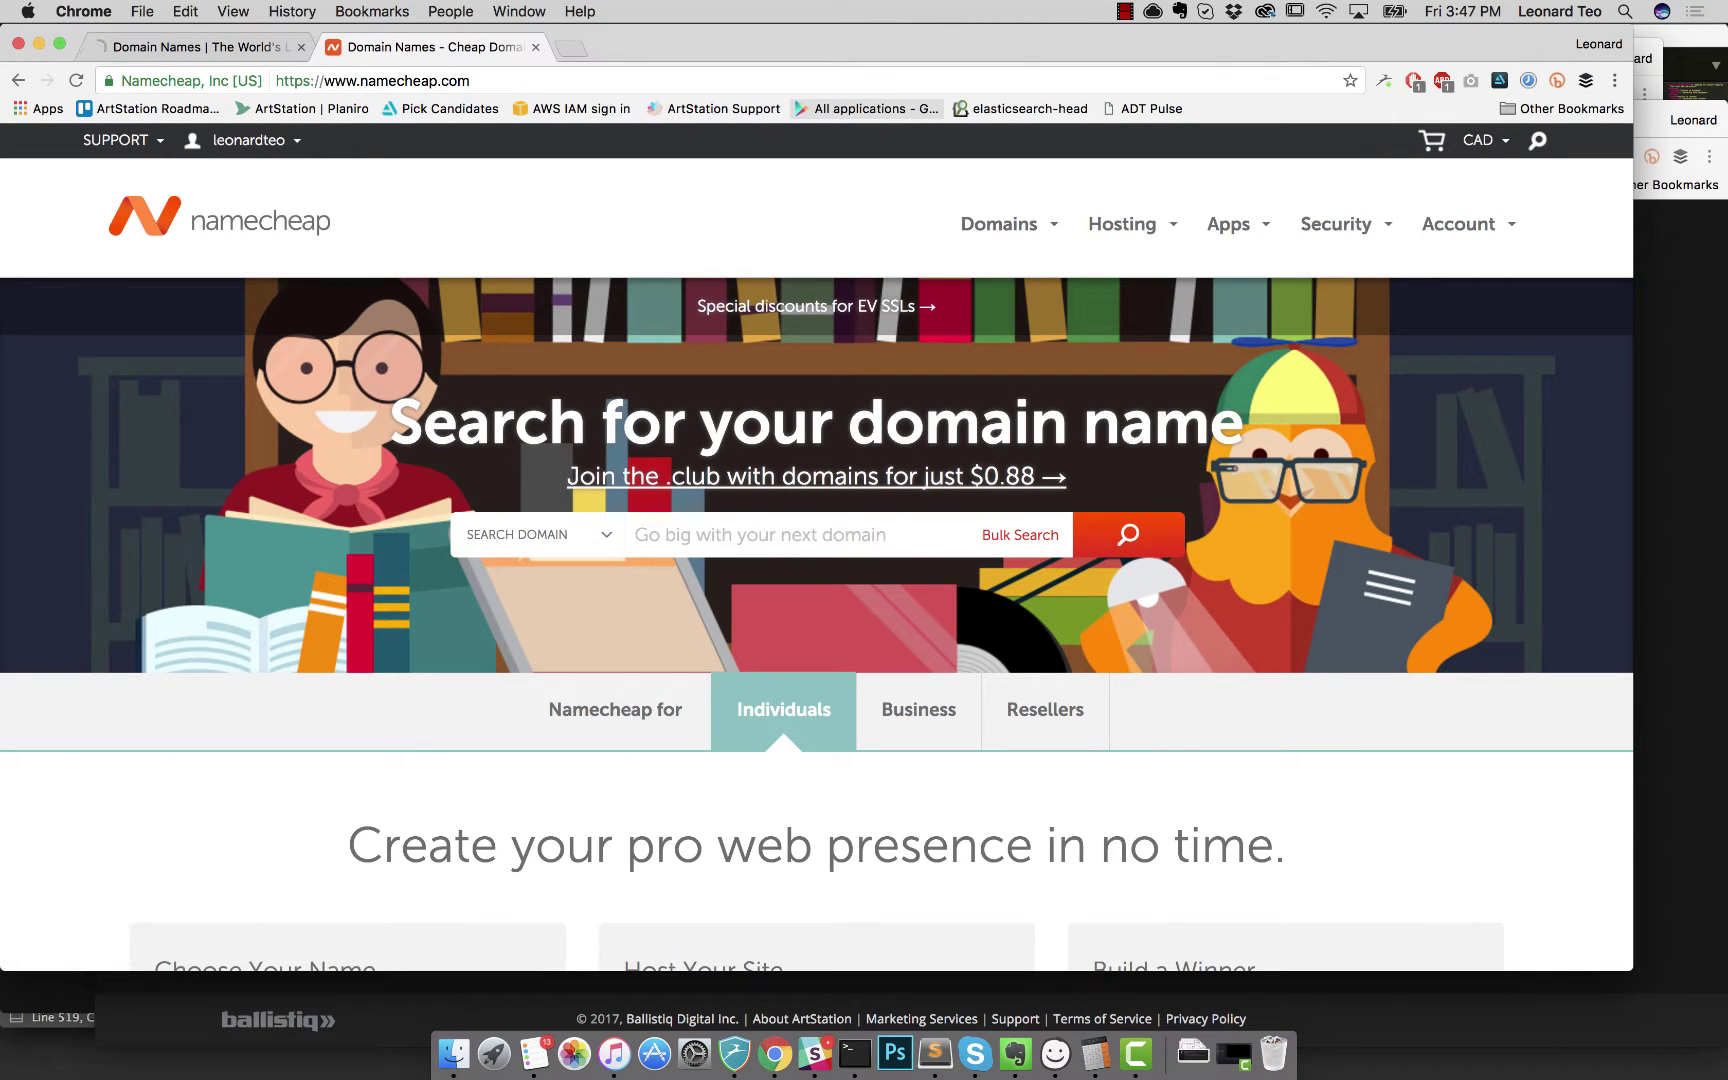
key("super+1")
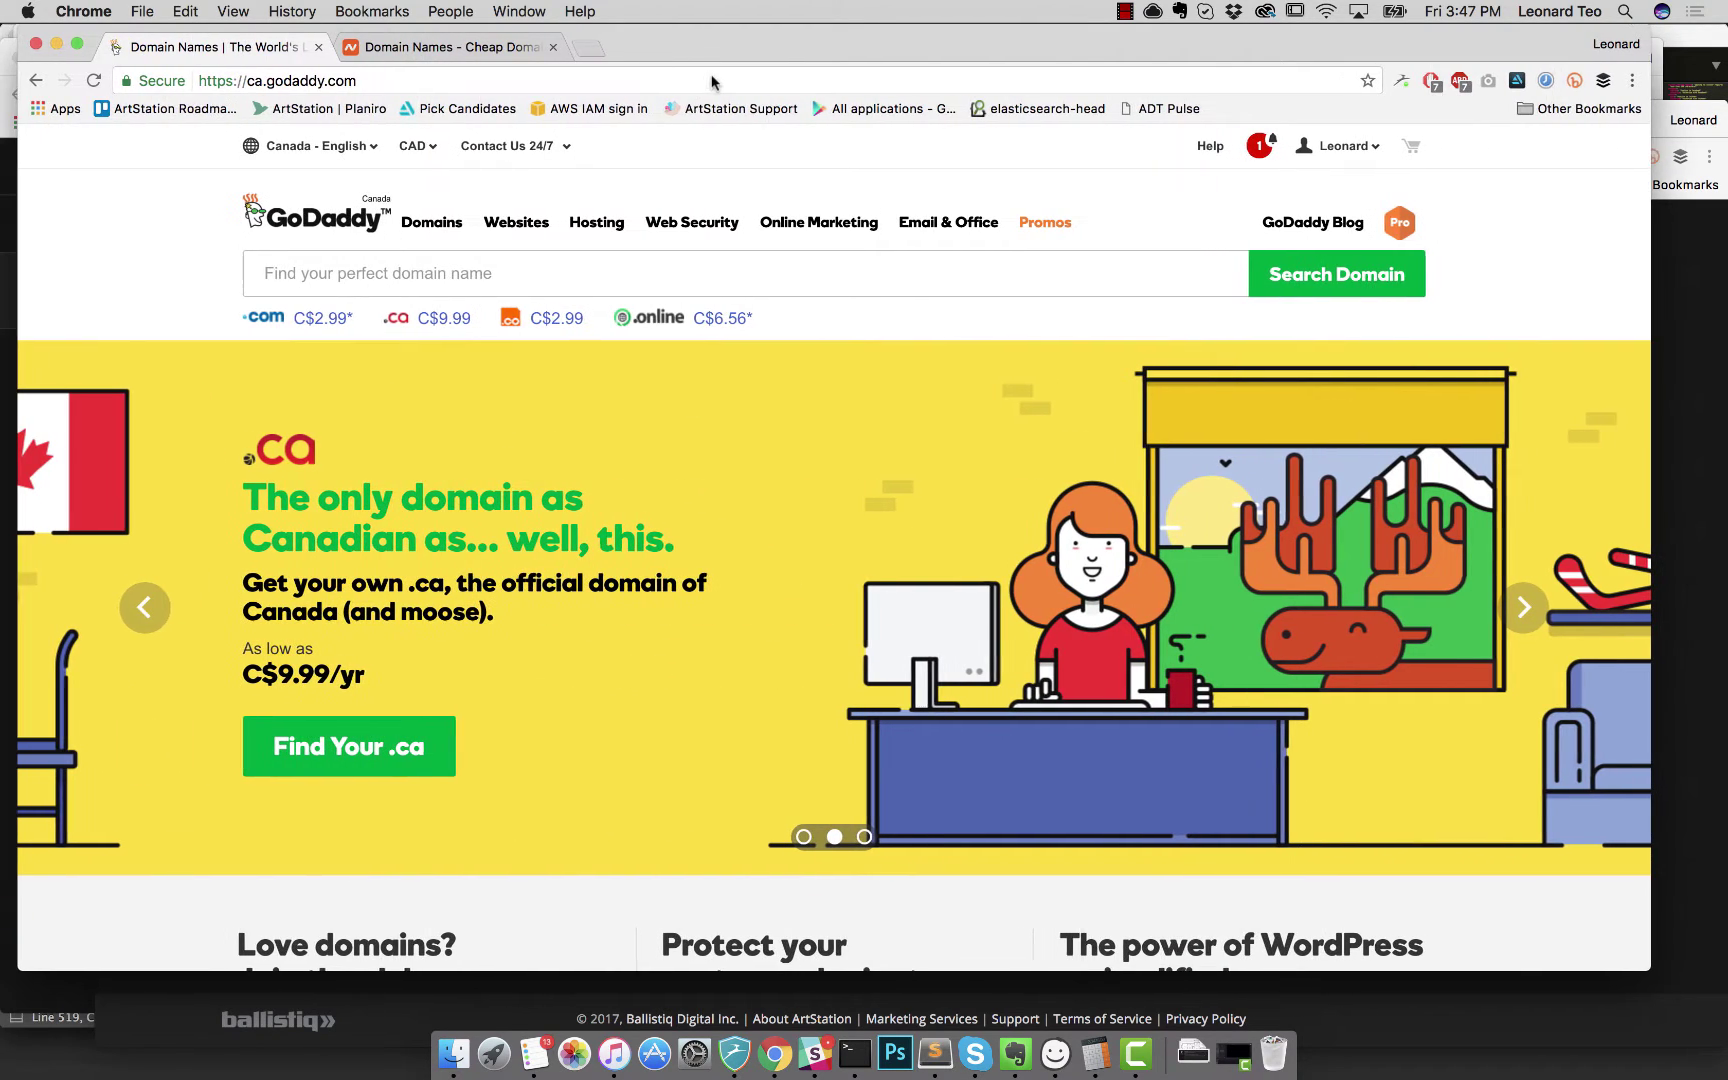
left_click_drag(687, 55, 728, 81)
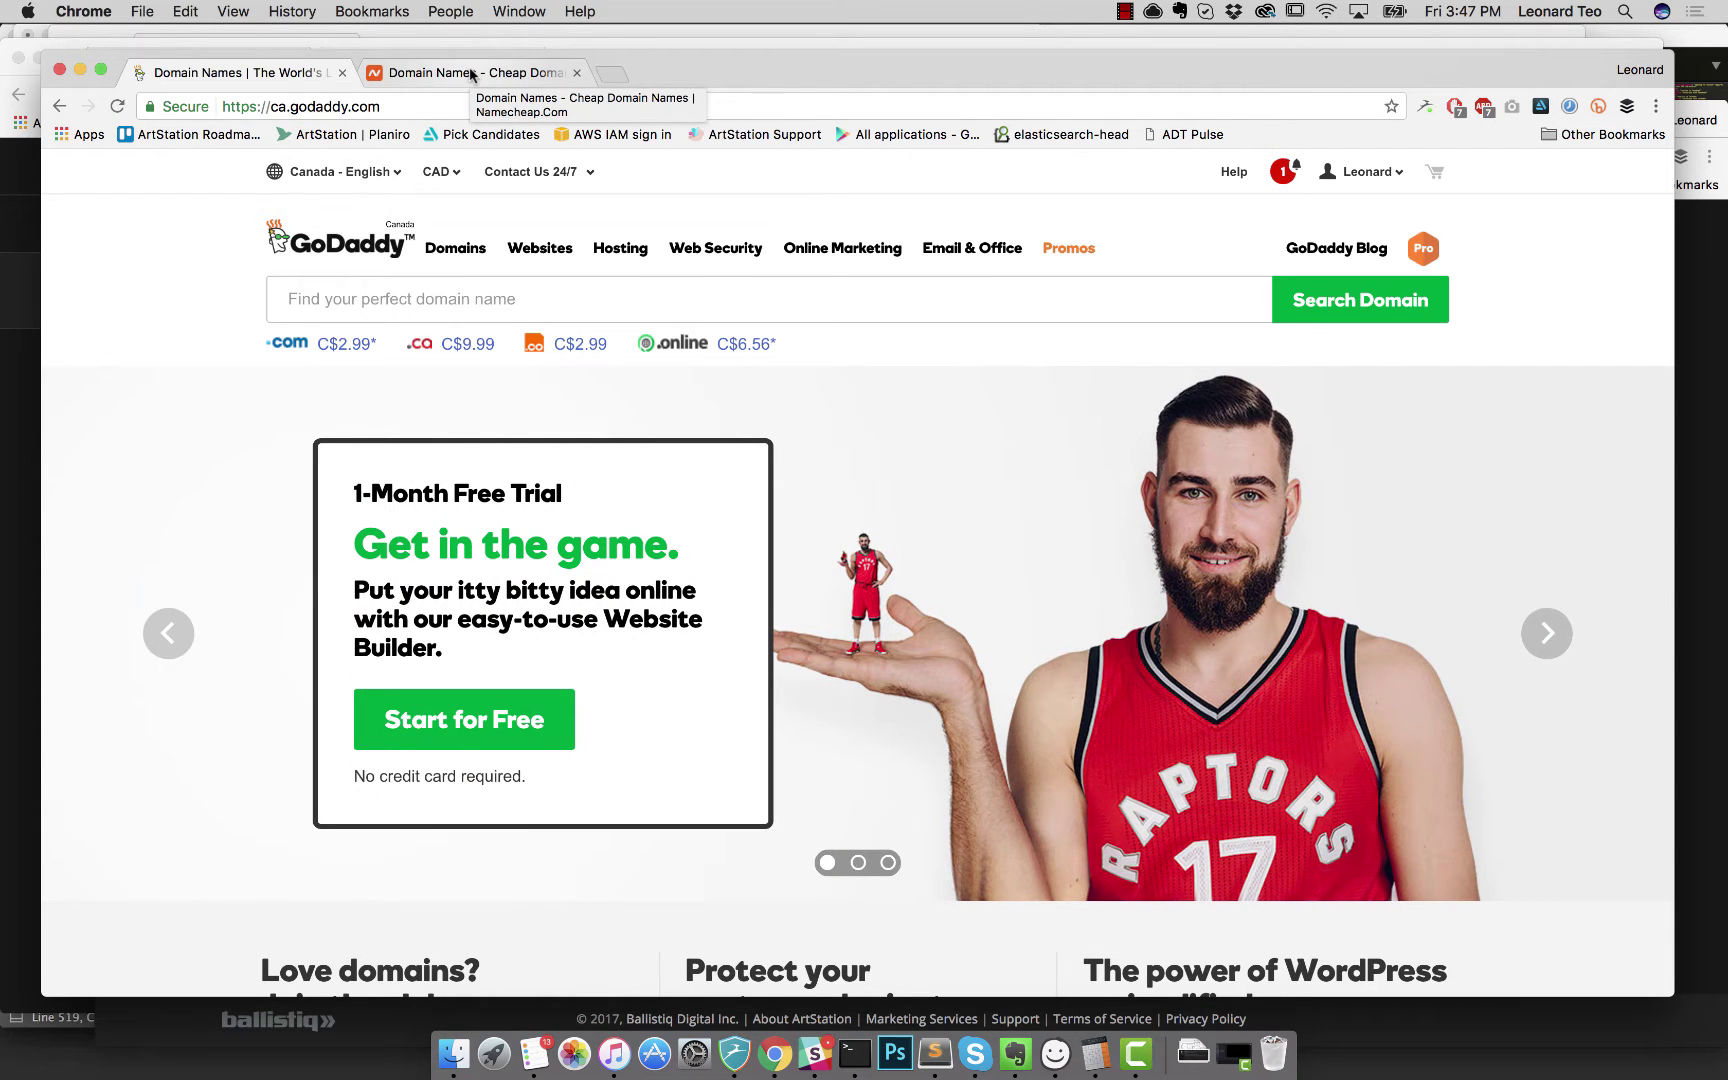
left_click(470, 75)
left_click(197, 71)
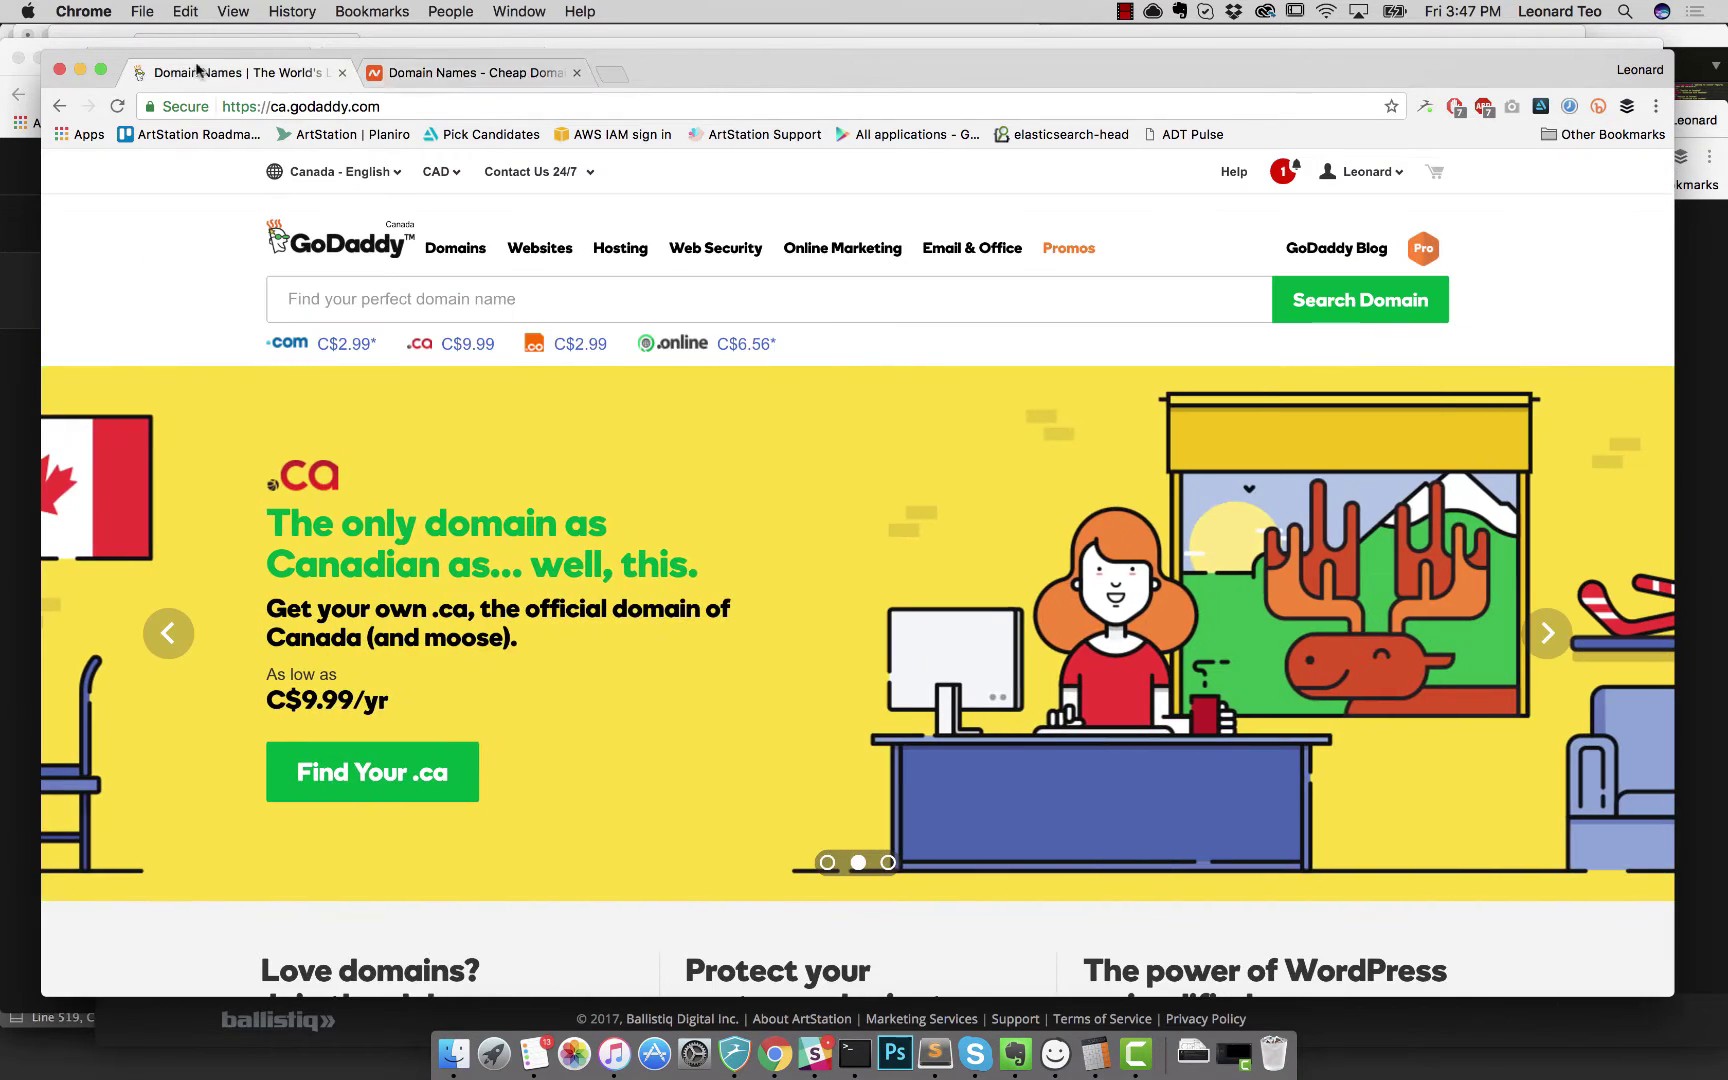
Step: Open the DNS zone file of LEETDOM.ORG from the GoDaddy account's list of managed domains
left_click(1368, 178)
left_click(400, 340)
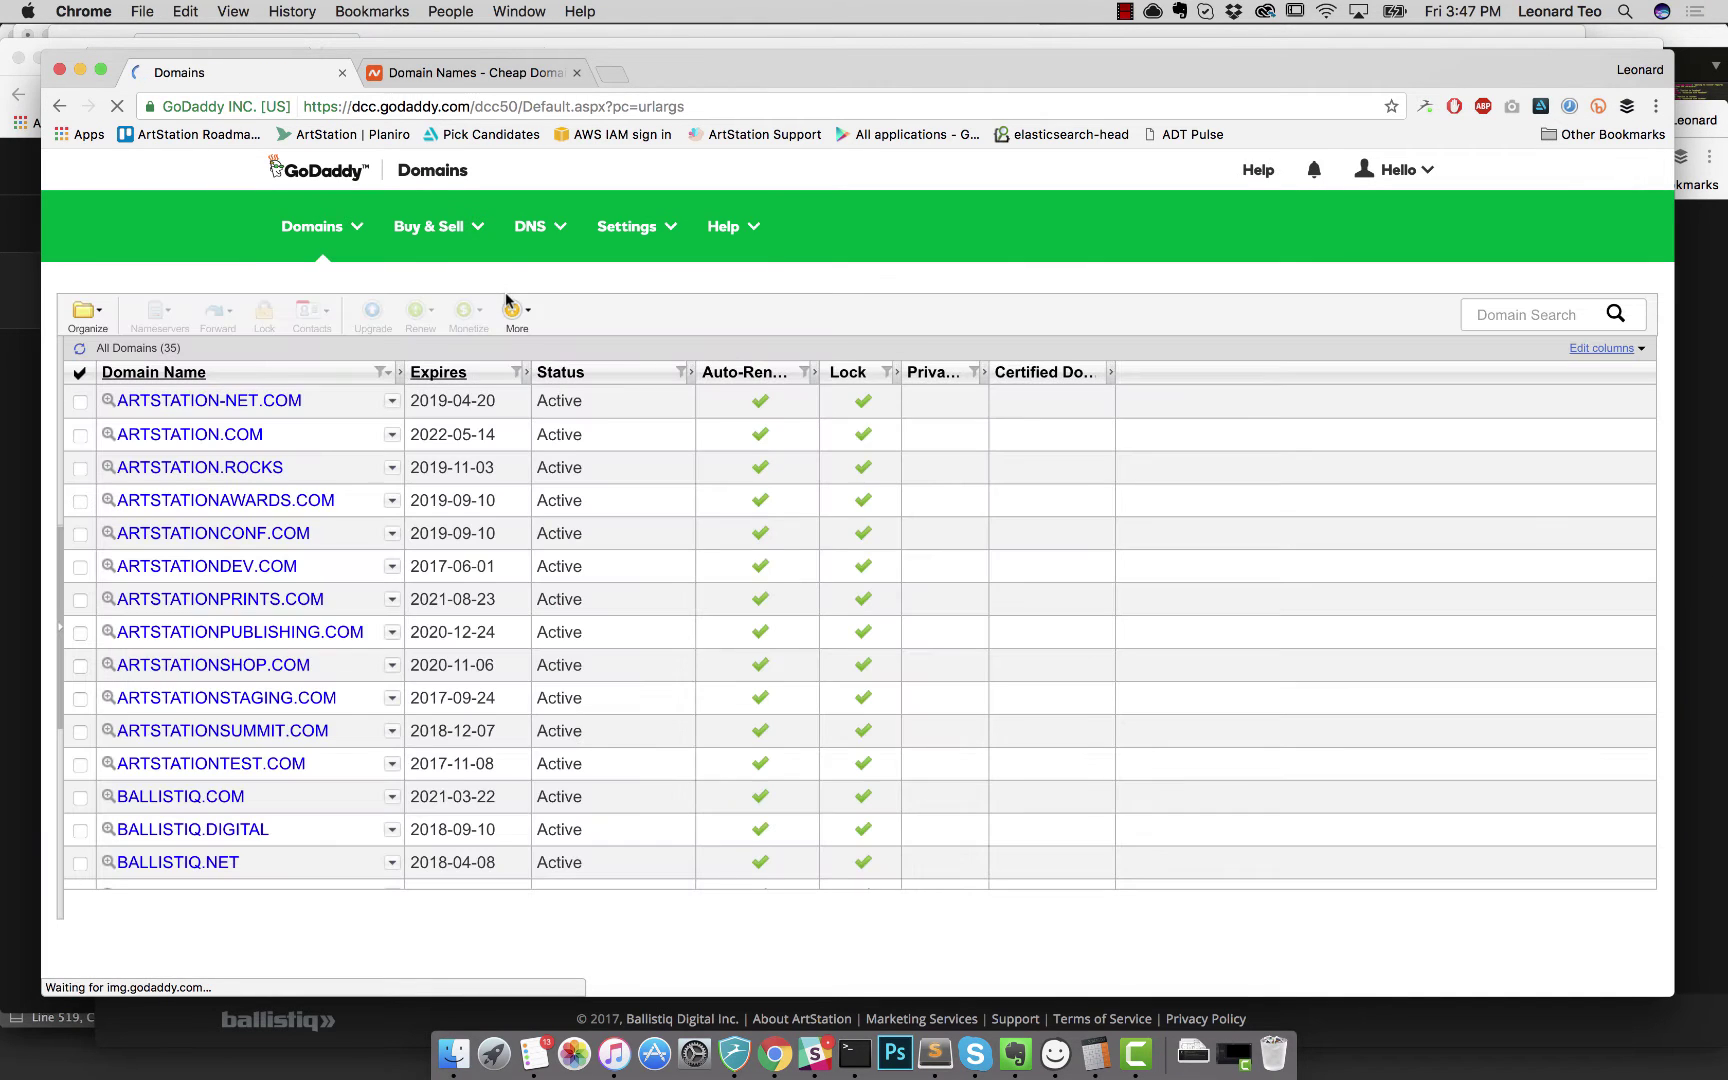
scroll(490, 535, "down", 3)
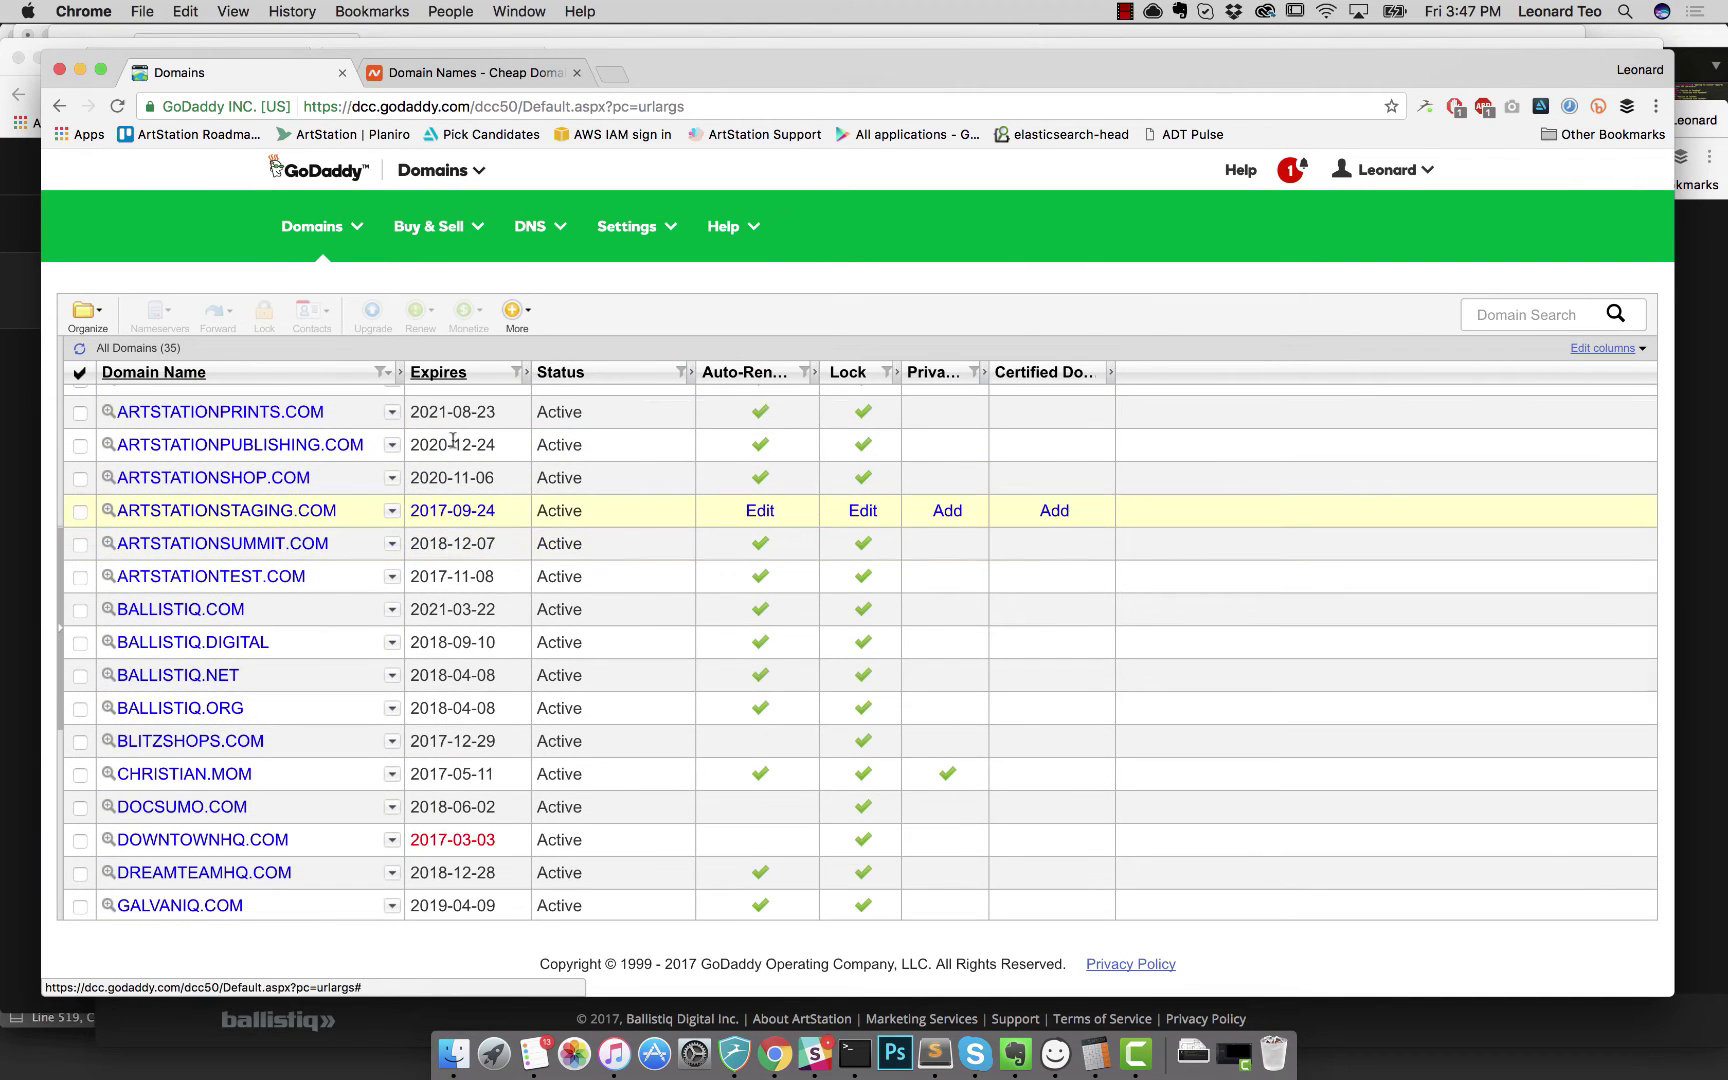
scroll(428, 500, "down", 5)
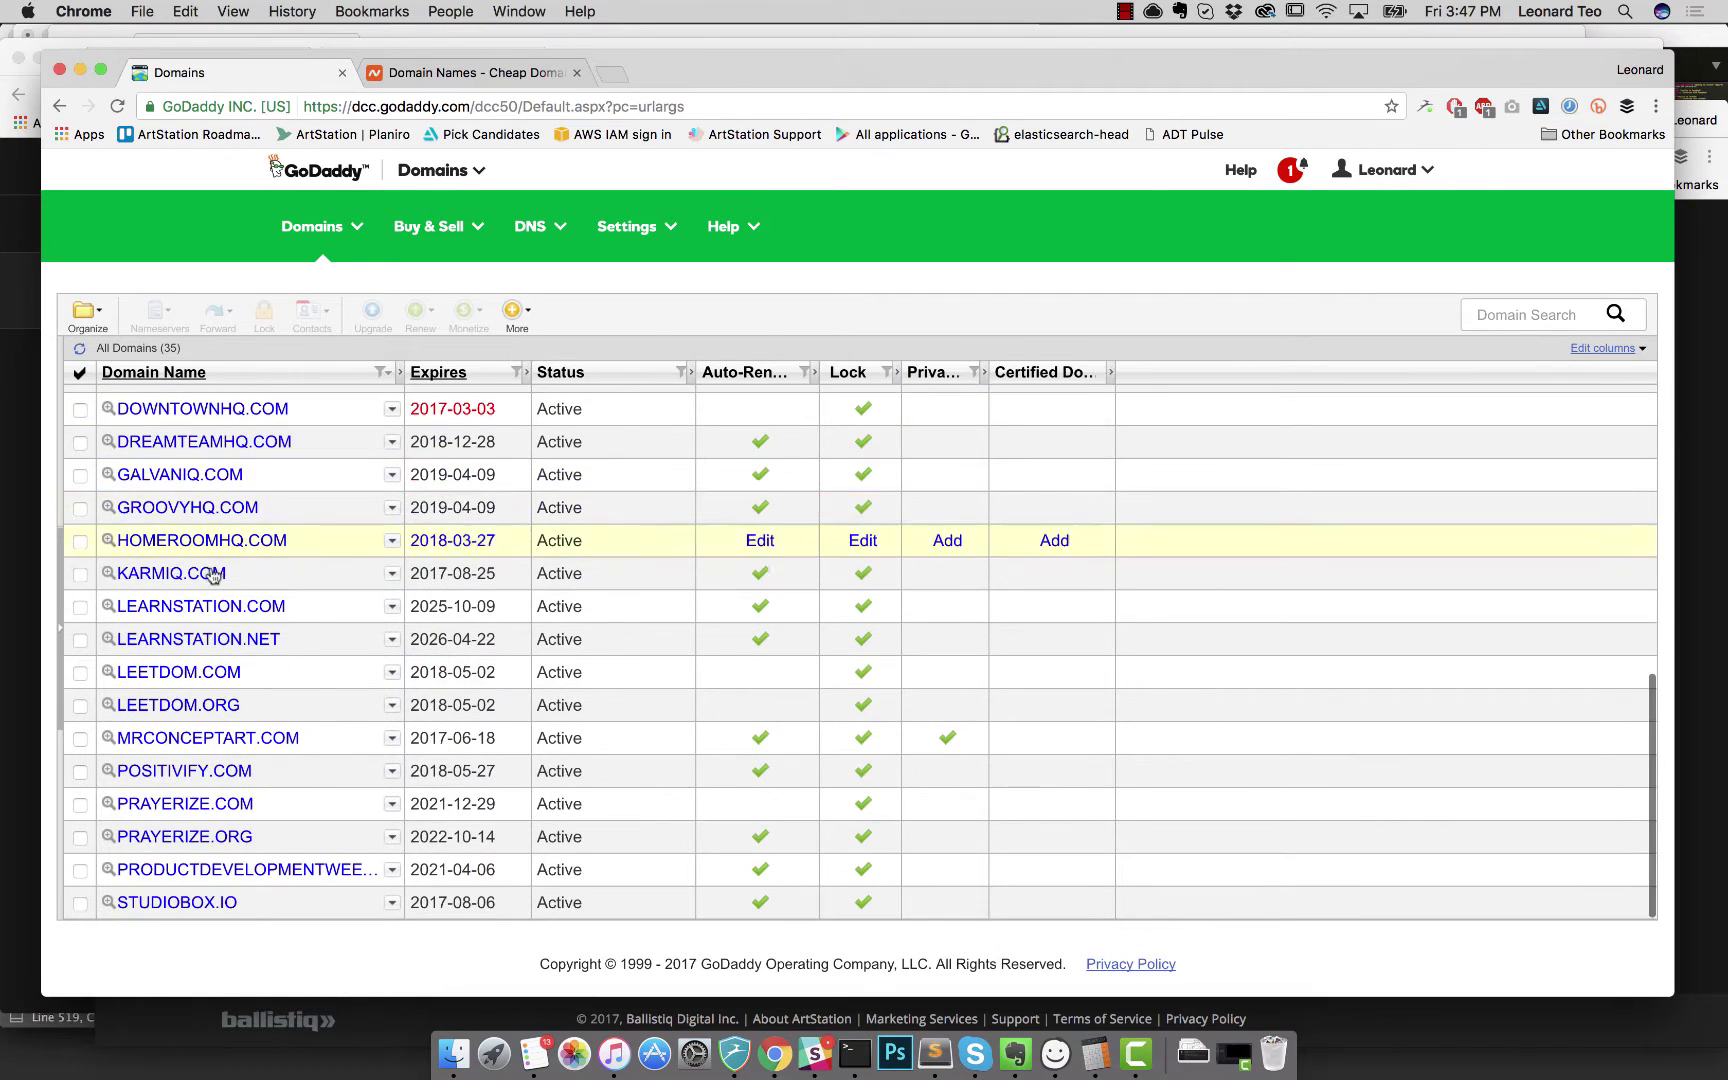
left_click(200, 705)
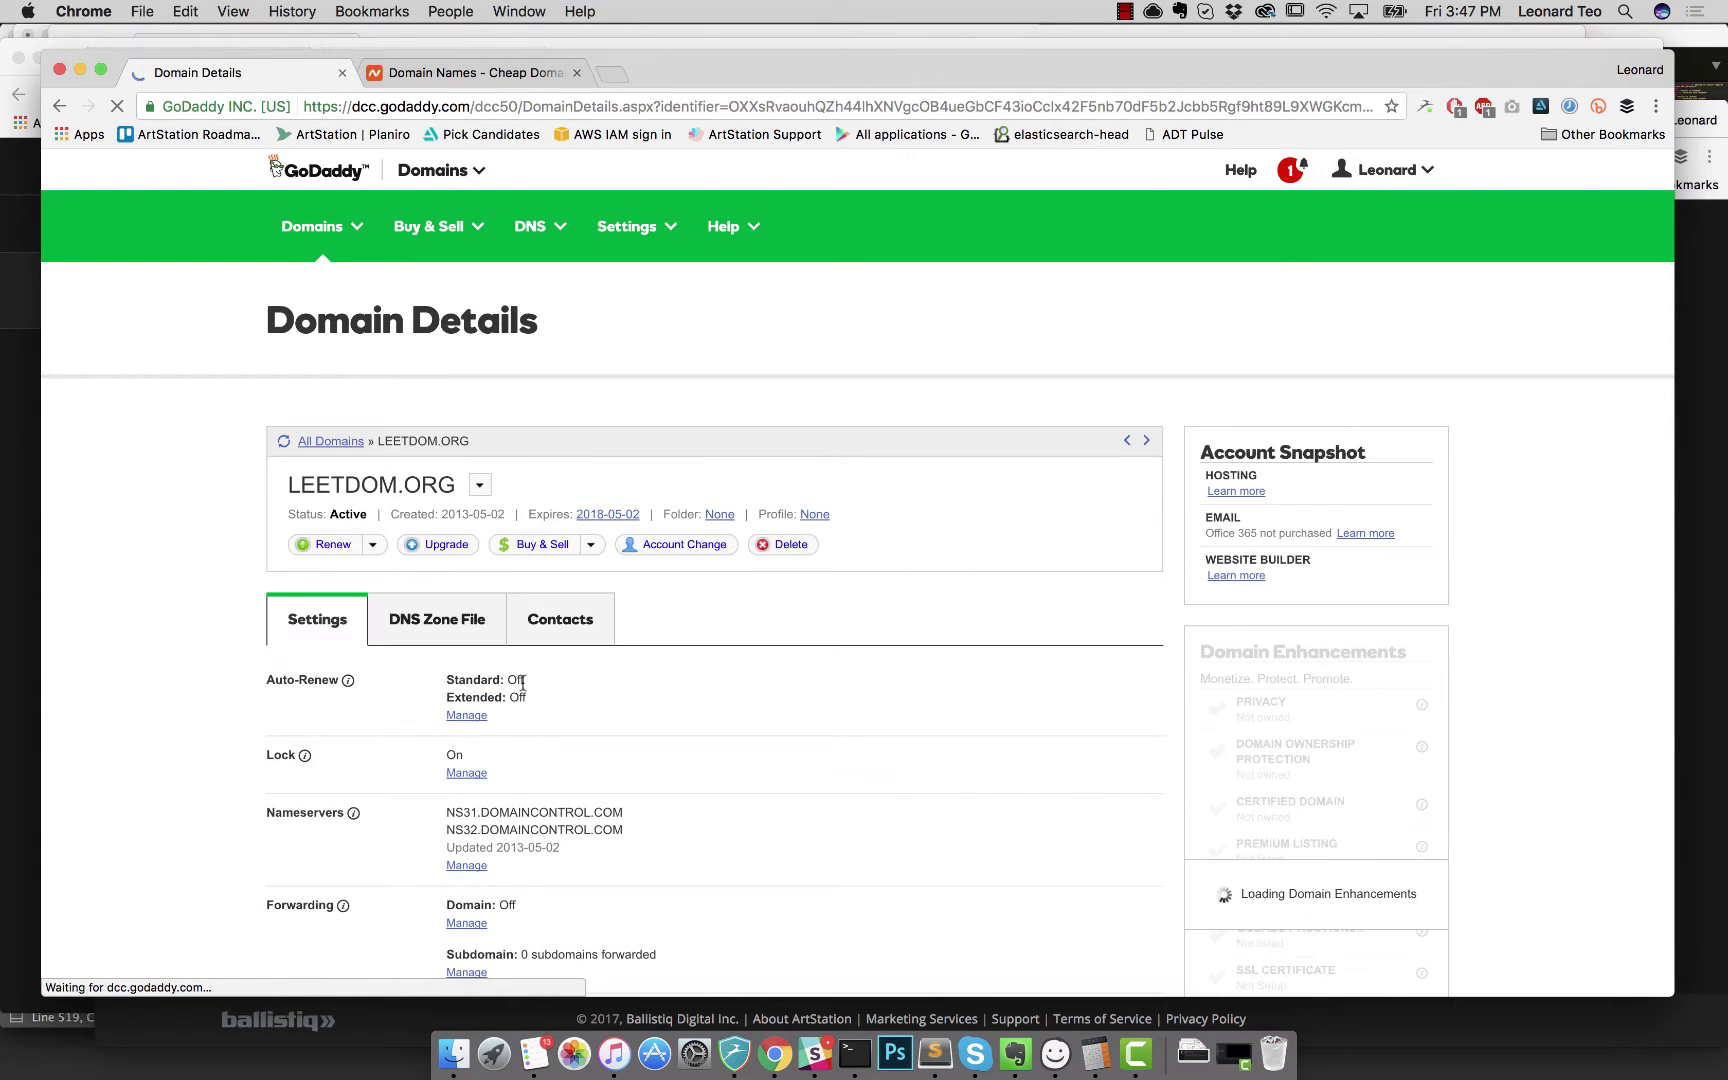
scroll(683, 648, "down", 2)
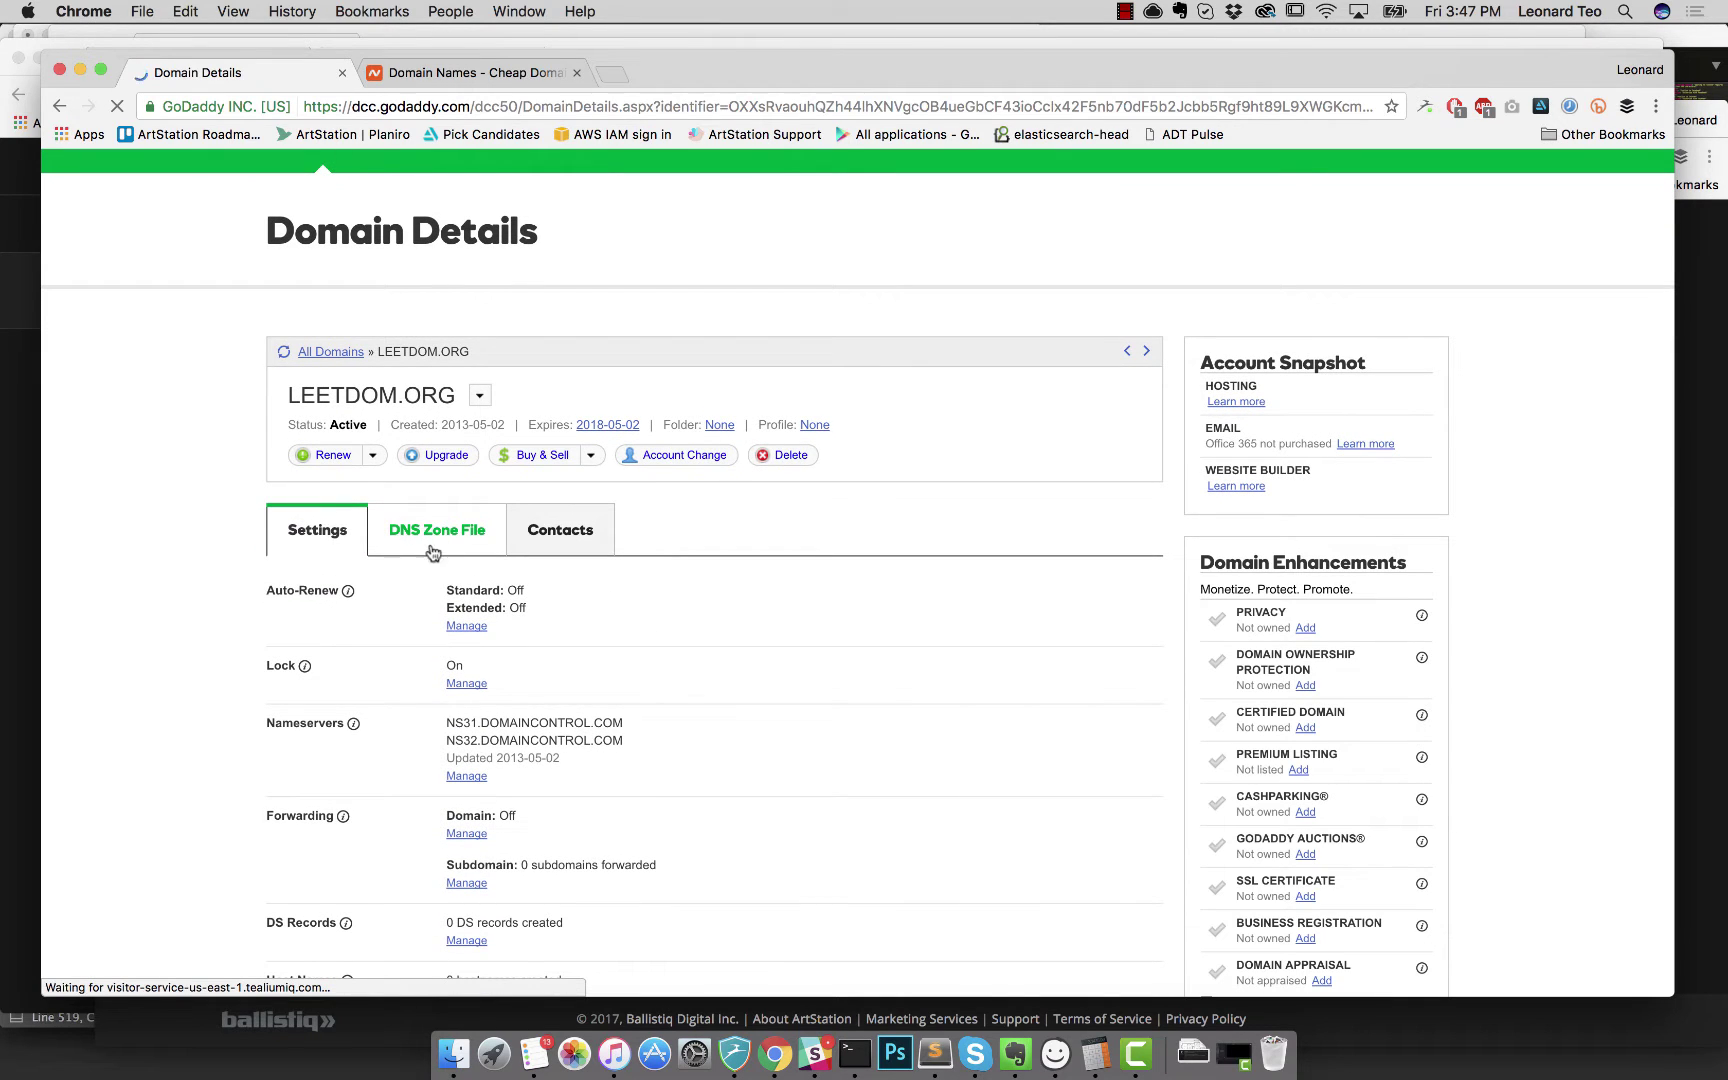
left_click(422, 548)
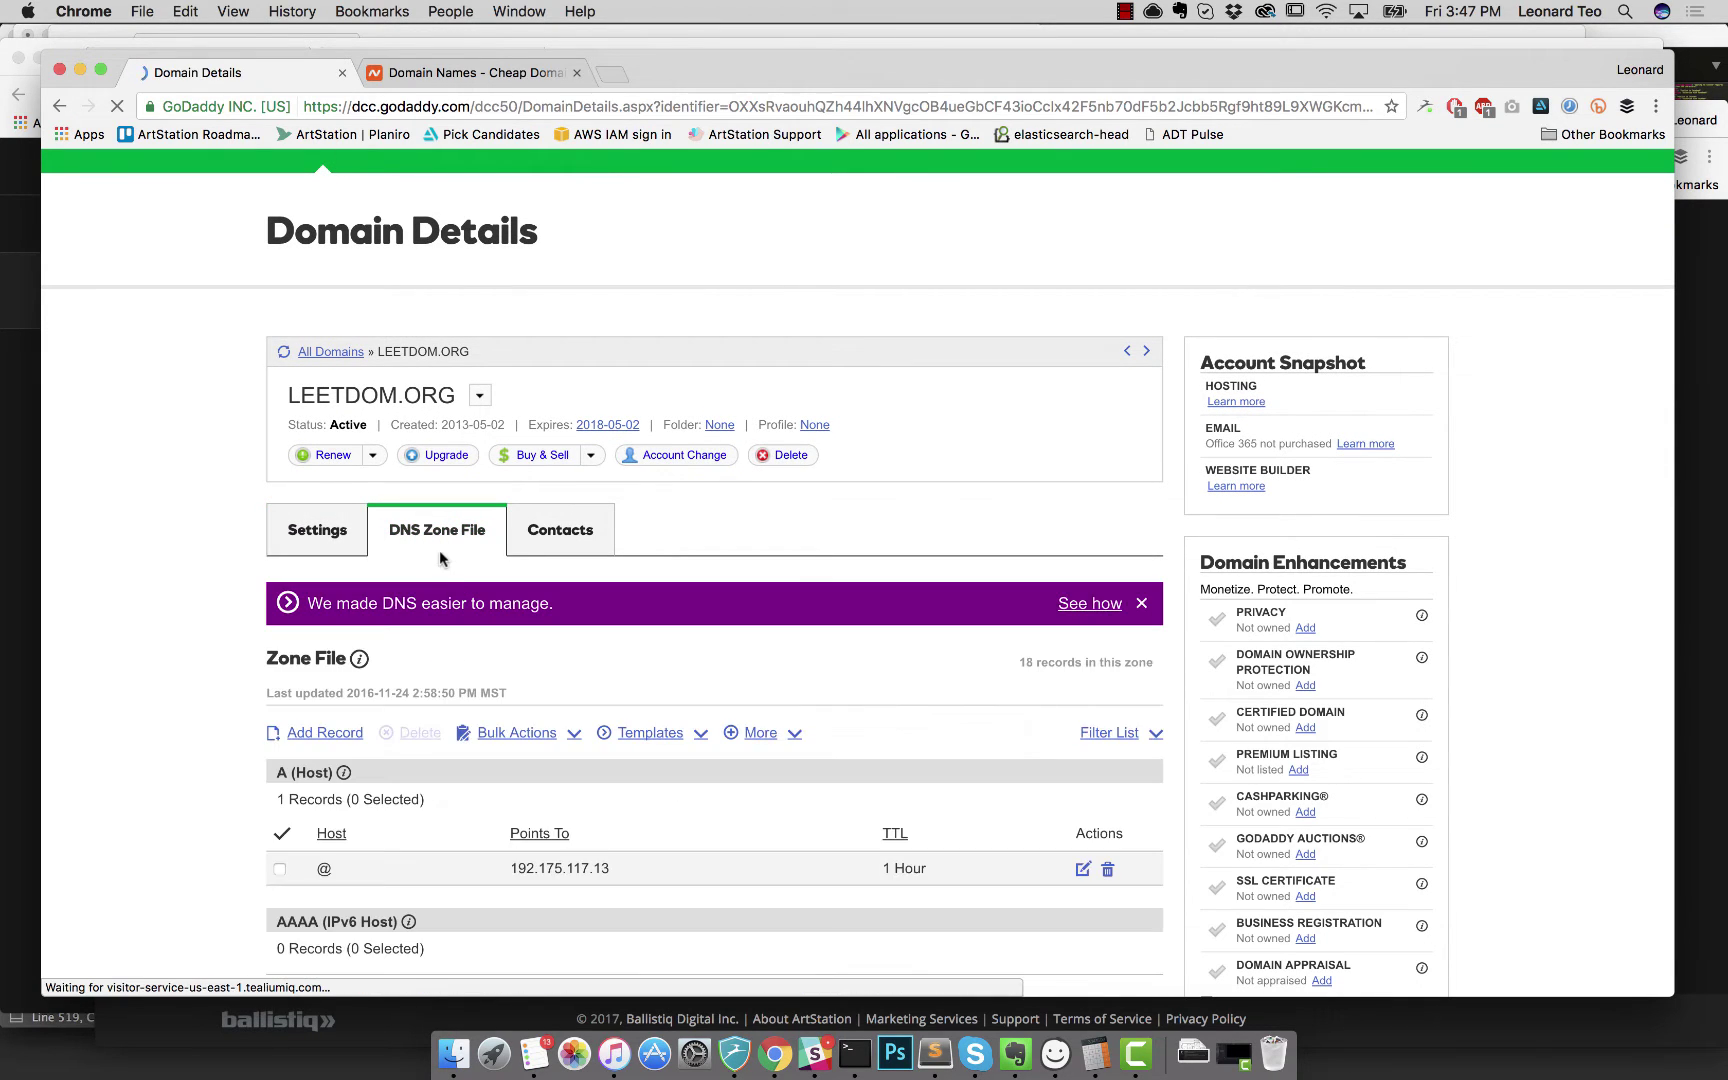
Step: Look through the zone file's A (Host) and CName (Alias) sections and the address the A record points to
scroll(507, 557, "down", 3)
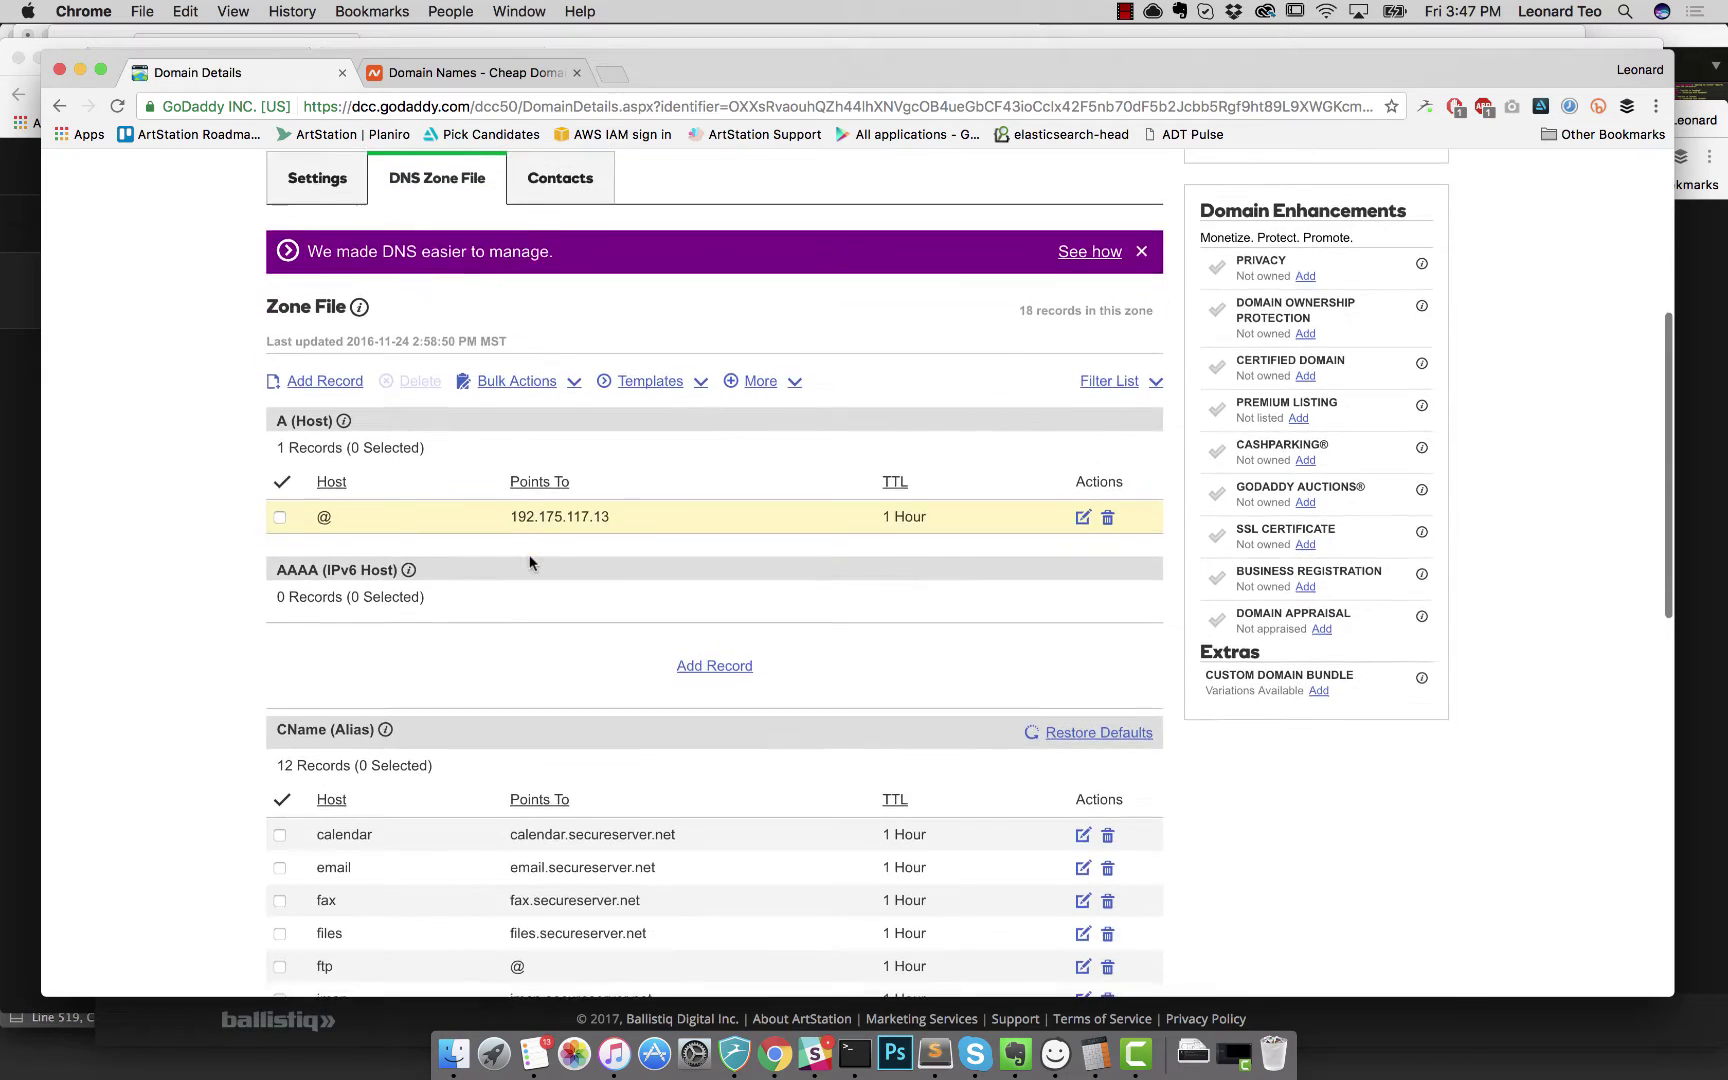
scroll(532, 505, "down", 3)
scroll(440, 380, "up", 3)
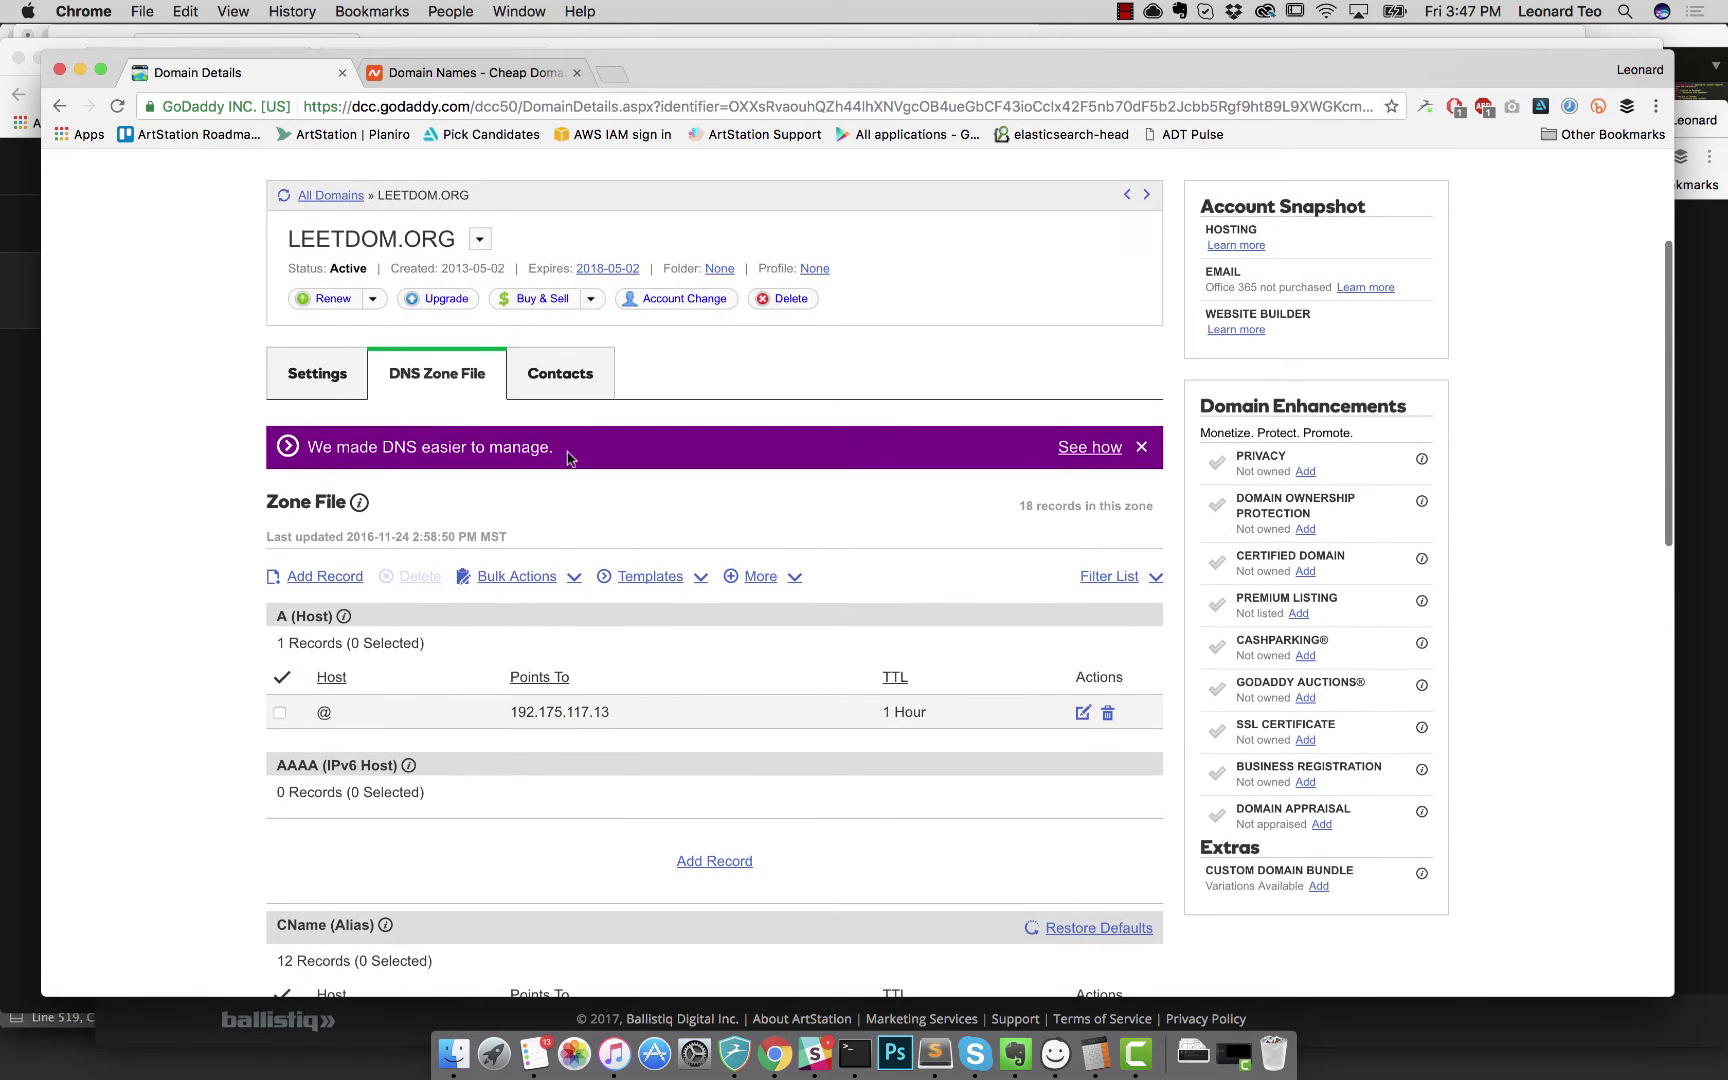
scroll(467, 537, "down", 5)
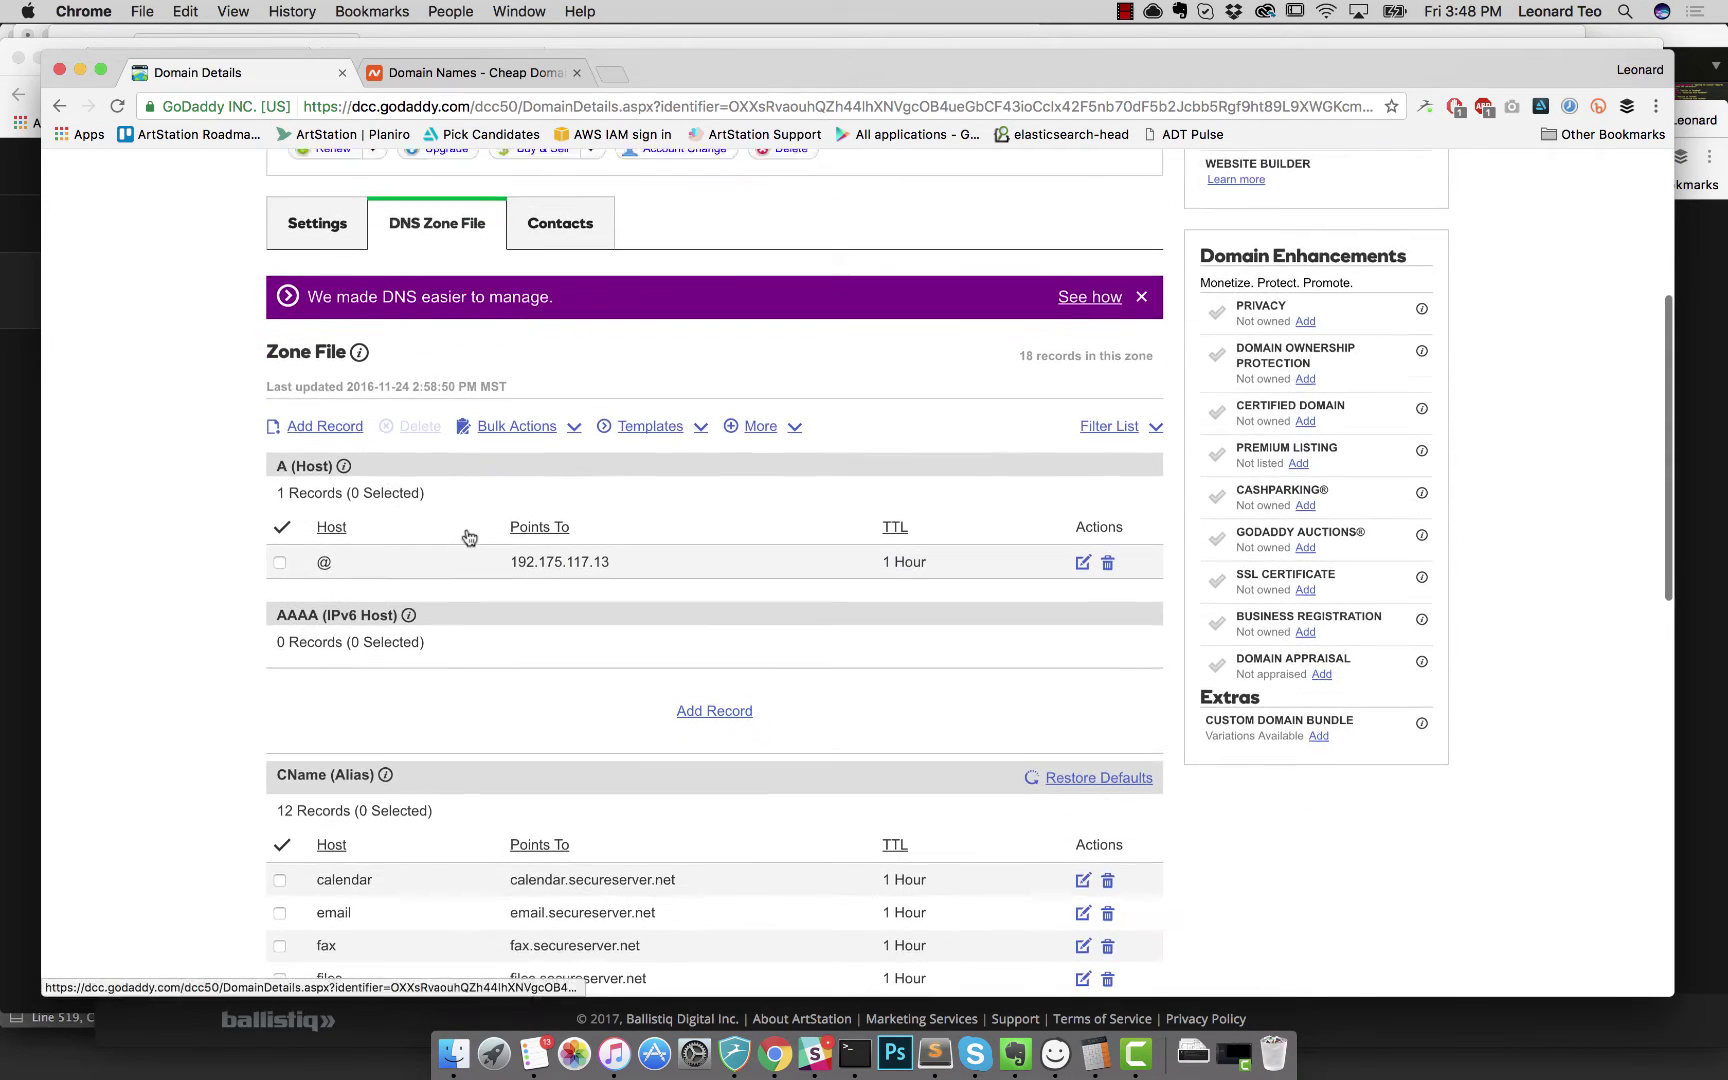
scroll(467, 528, "down", 3)
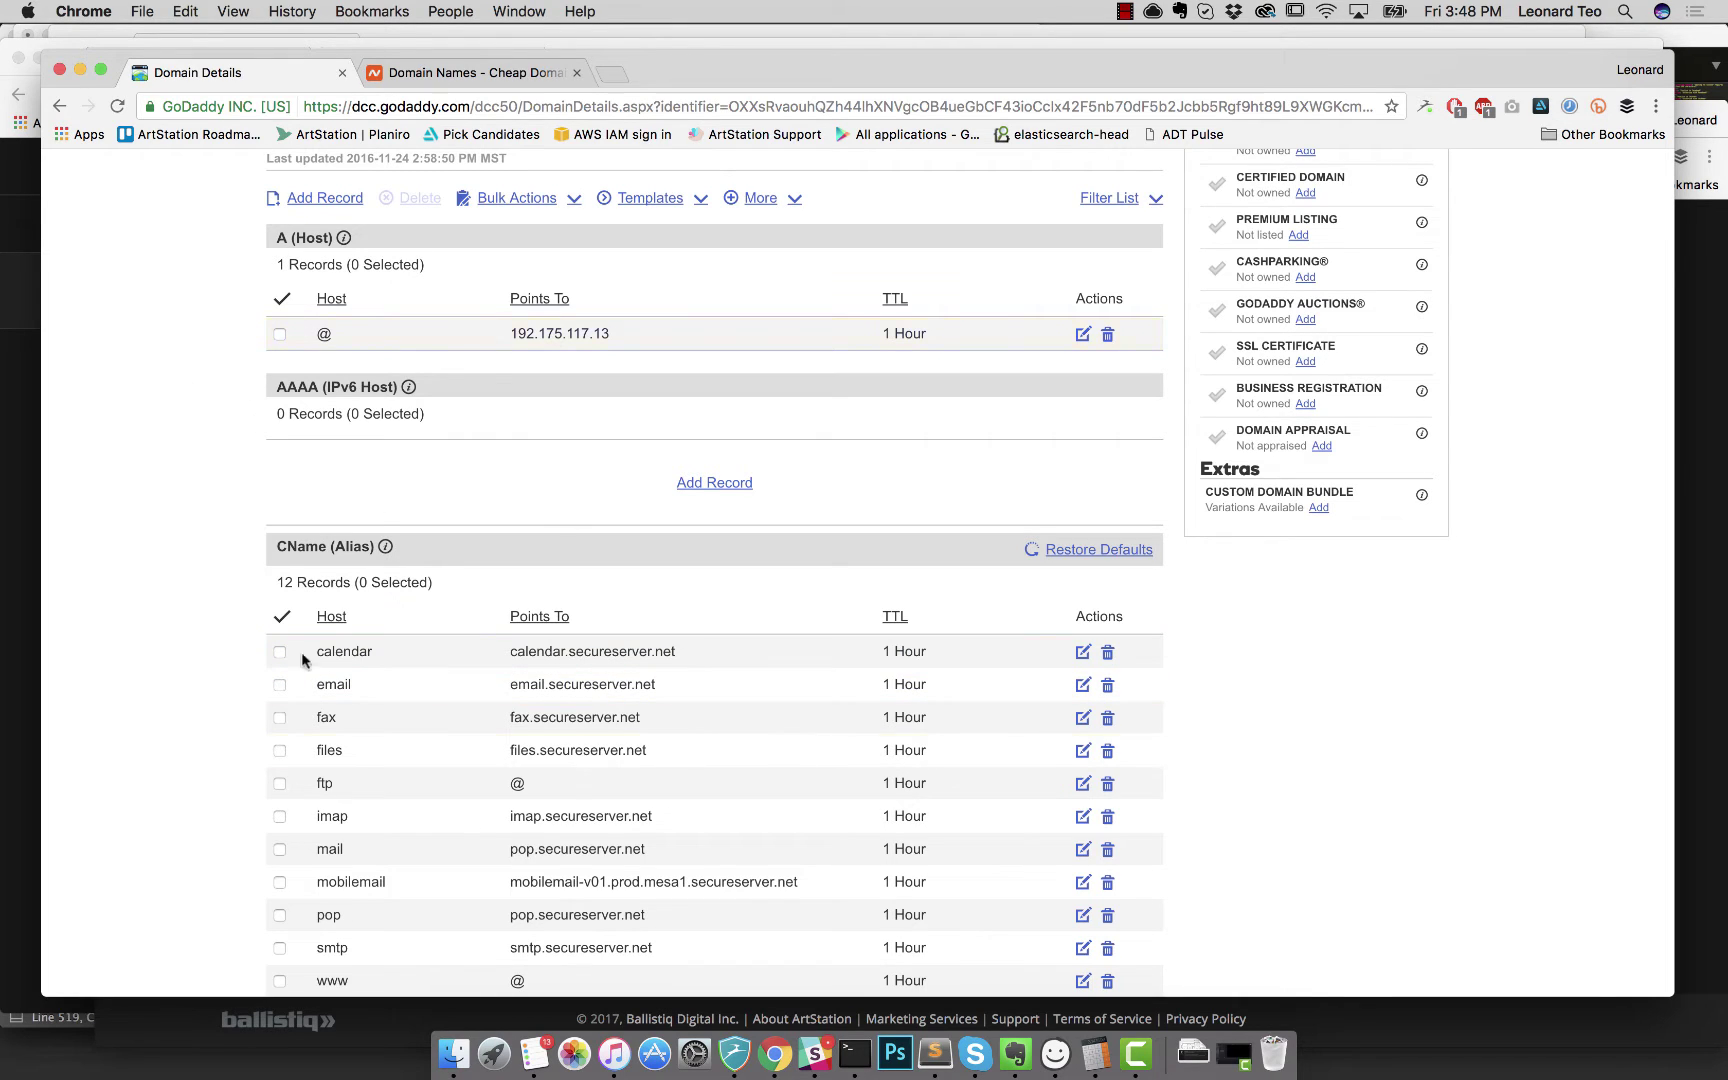
left_click_drag(279, 237, 331, 237)
left_click(280, 241)
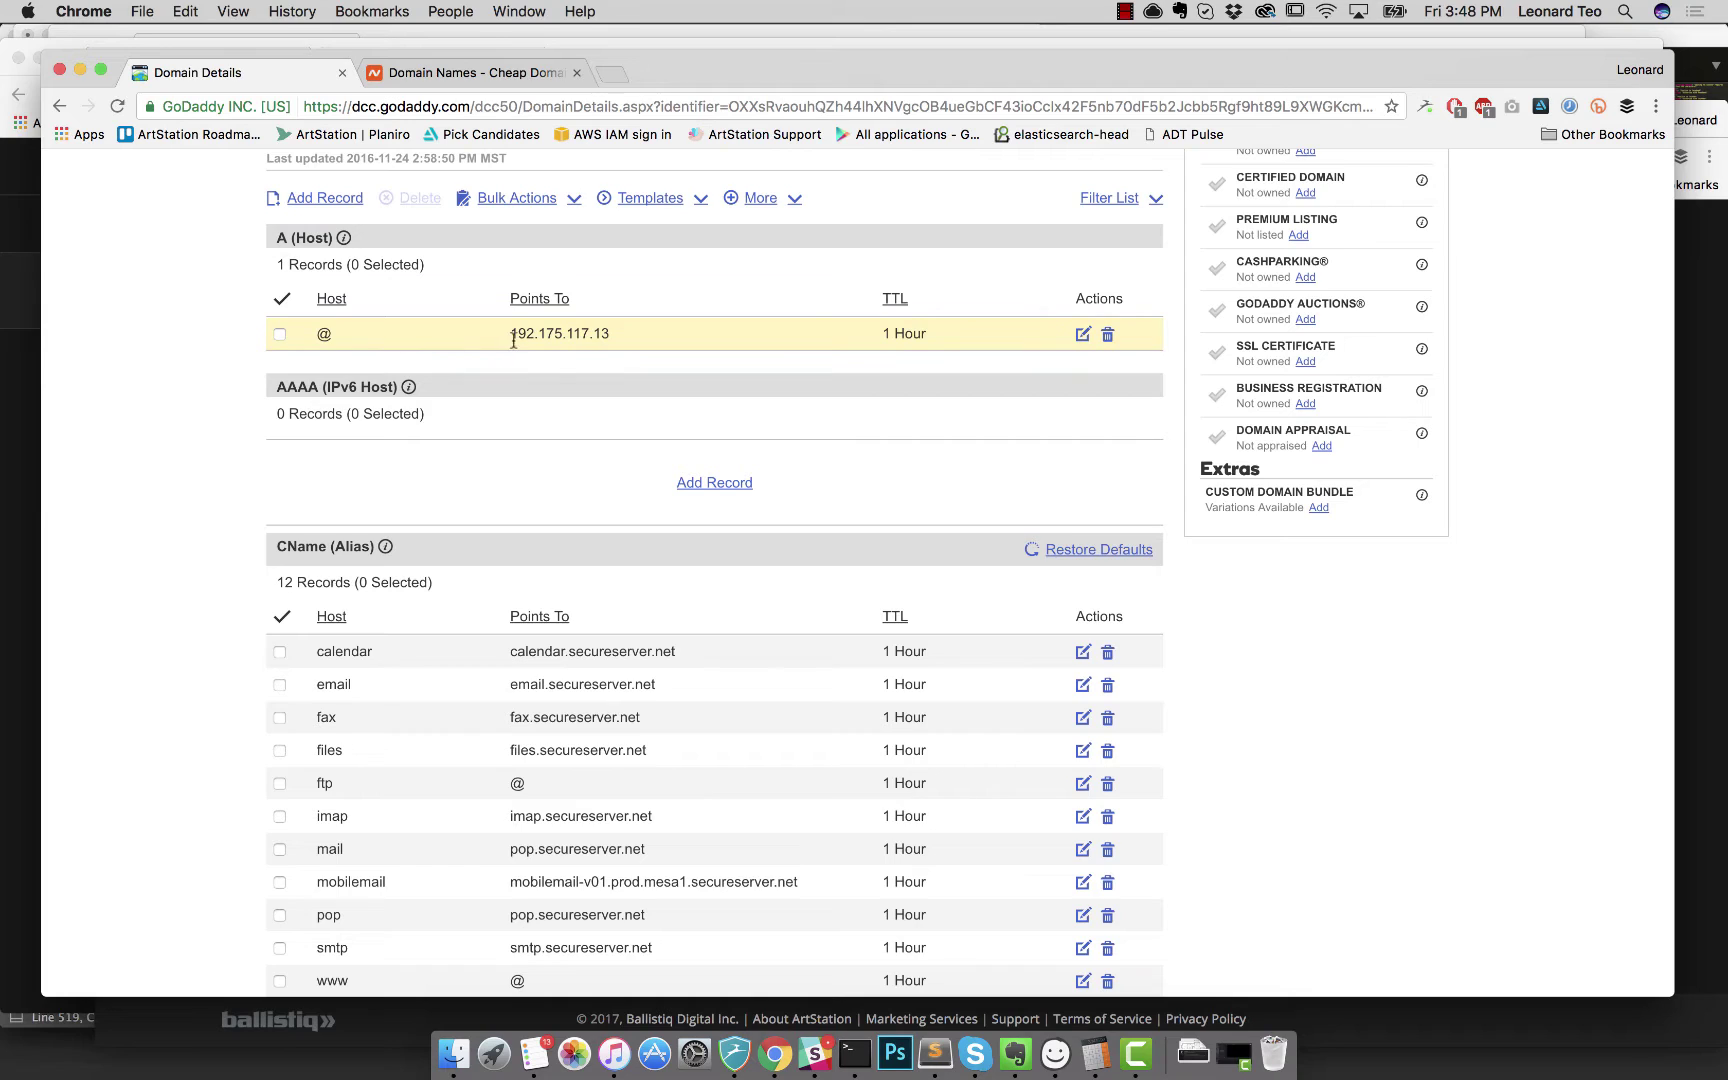
left_click_drag(512, 337, 610, 340)
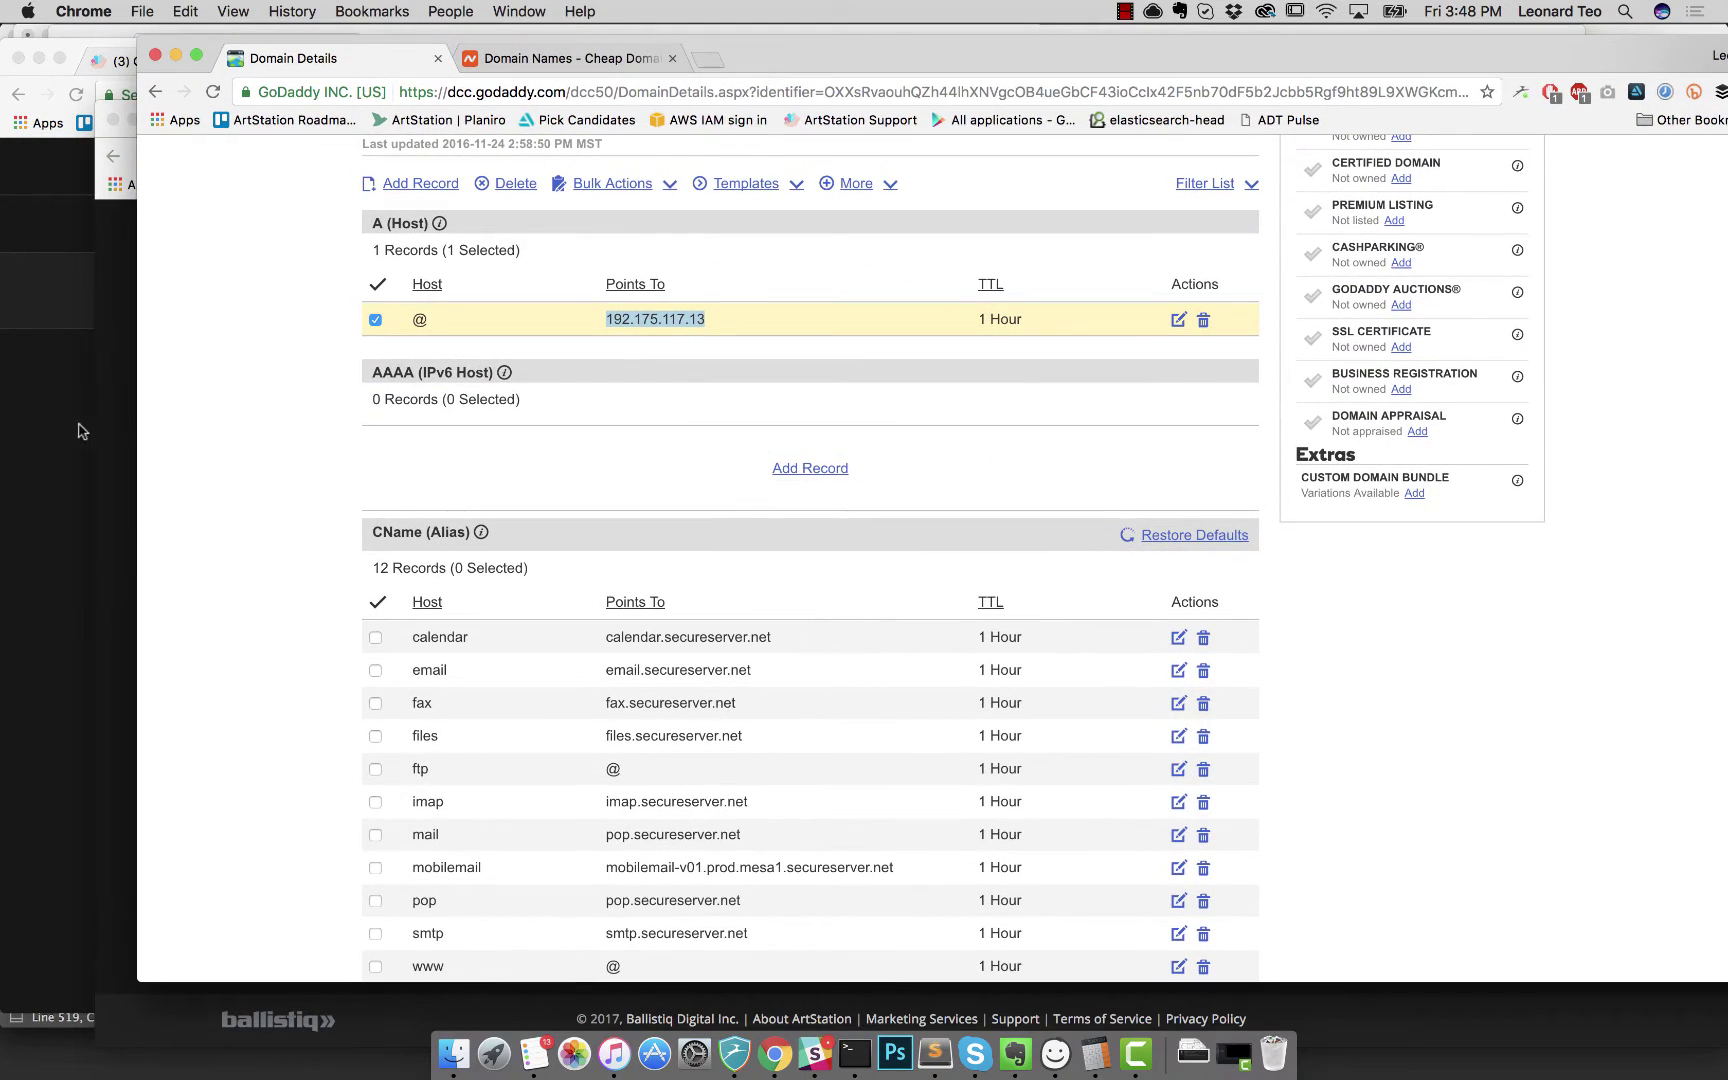
Step: Switch to the ArtStation domain-linking help article and read its instructions for the root domain's 'A' record
left_click(125, 422)
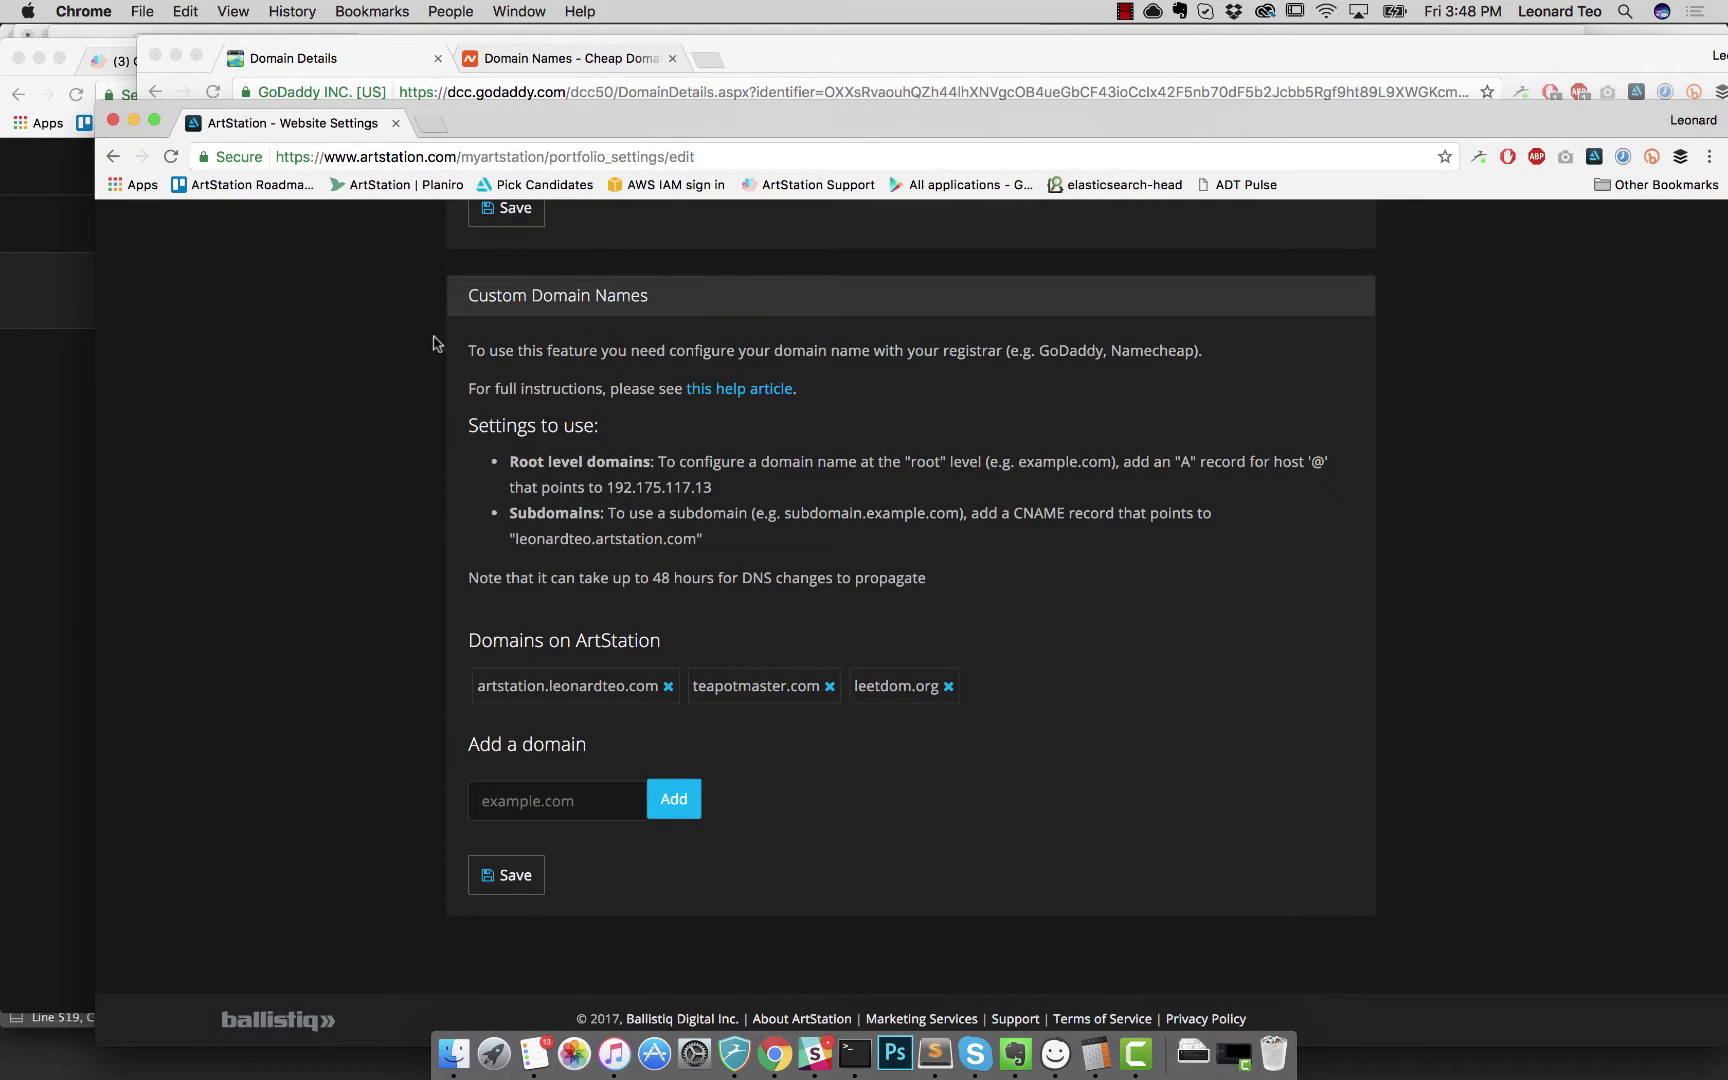
left_click_drag(462, 112, 458, 191)
left_click(39, 169)
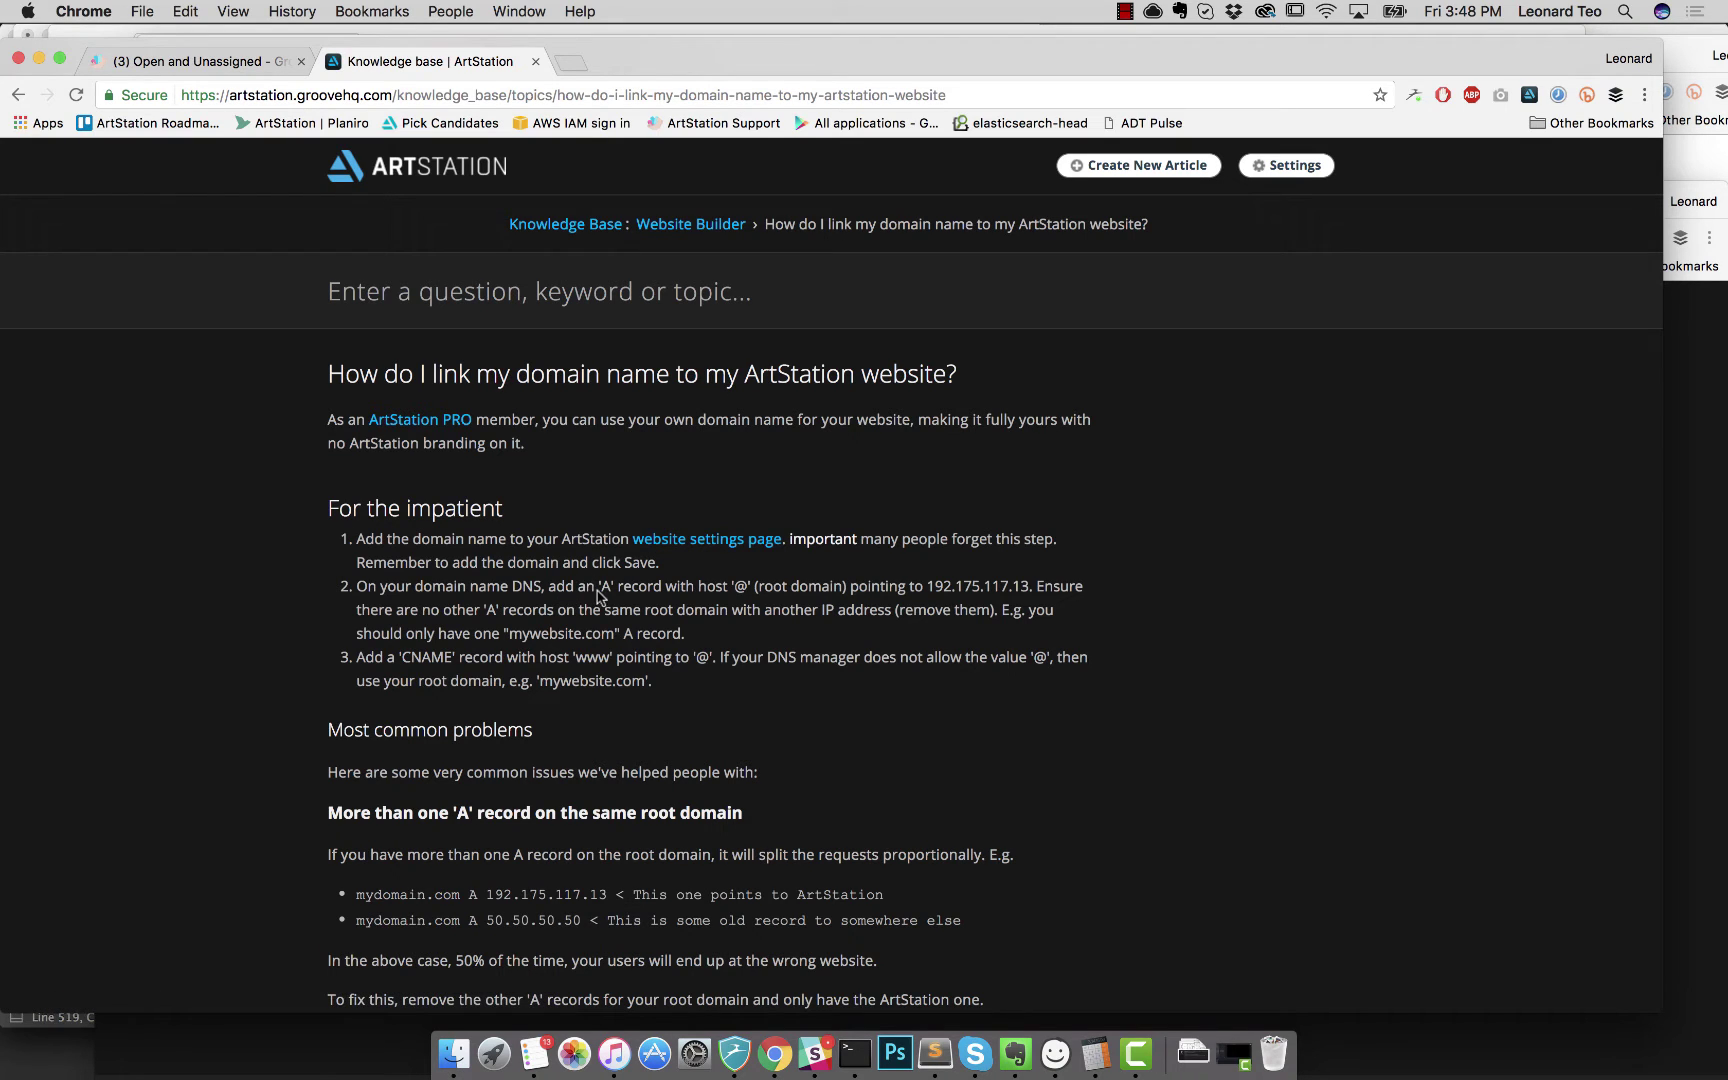
left_click_drag(598, 590, 742, 590)
left_click(710, 590)
left_click(875, 594)
left_click_drag(928, 590, 1030, 588)
left_click(975, 612)
left_click_drag(480, 611, 697, 606)
left_click(487, 606)
key("super+shift+2")
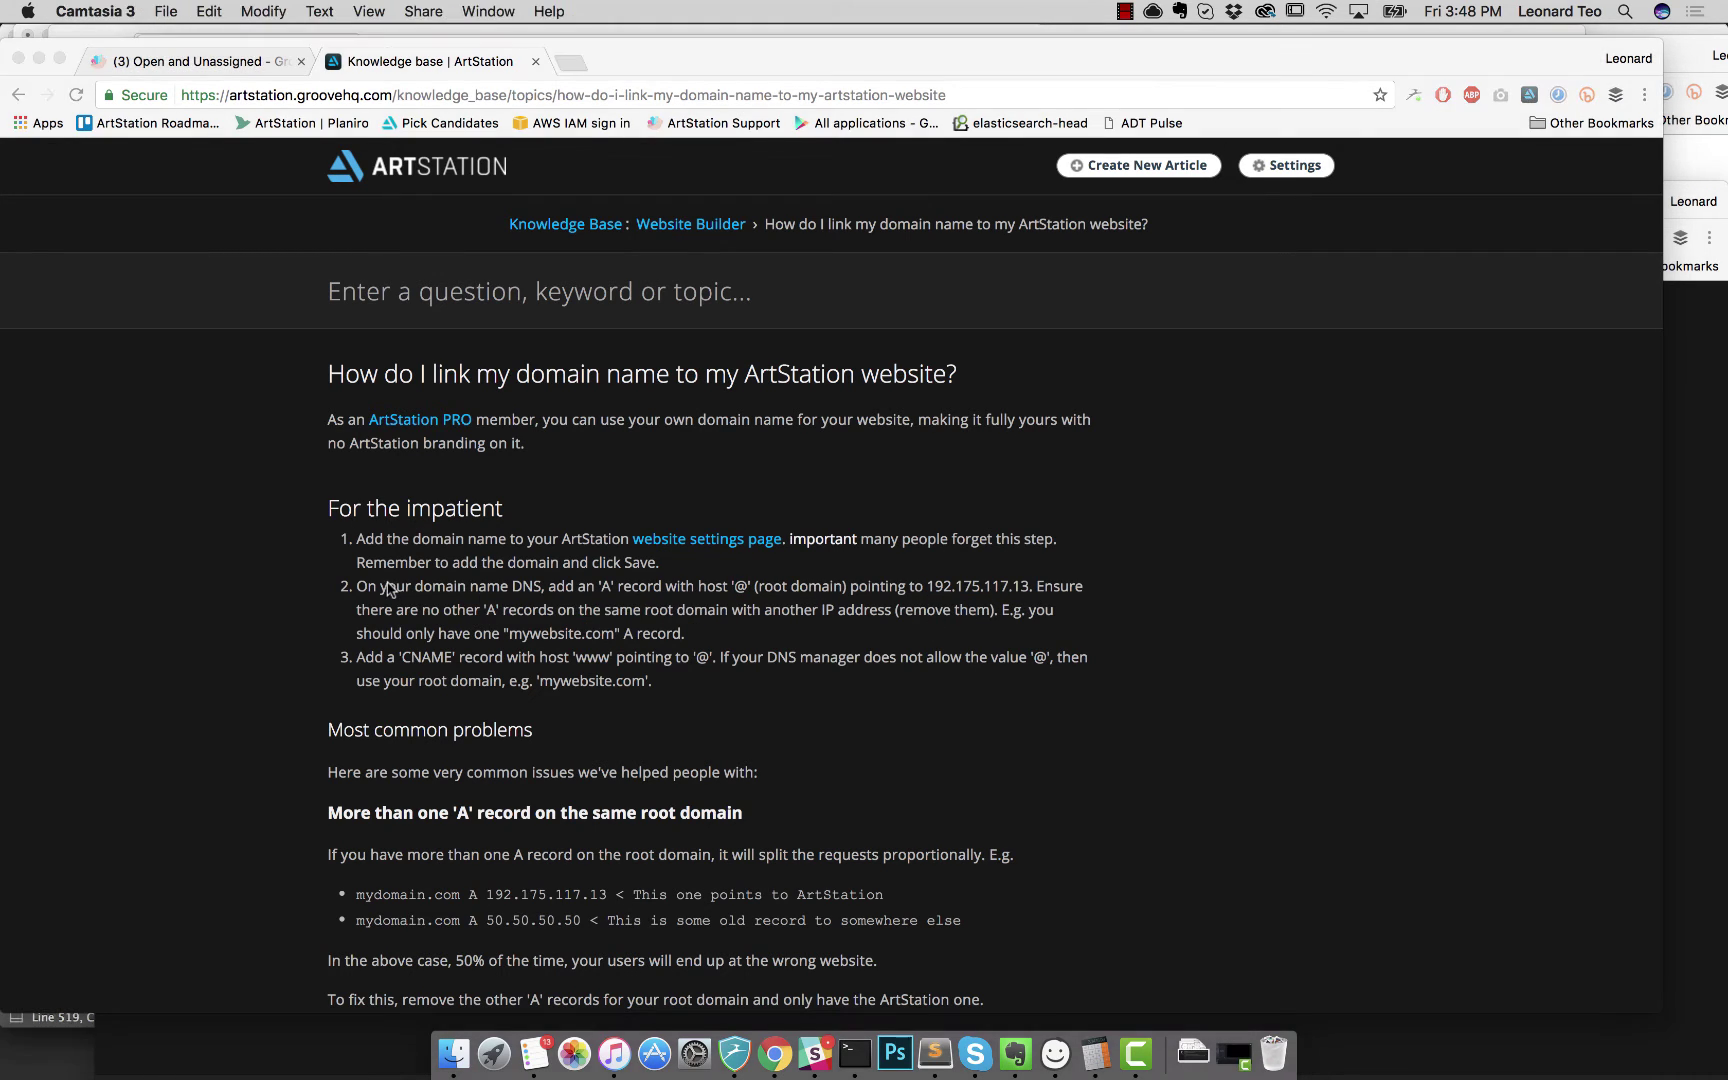
Step: Return to the GoDaddy zone file and check the A record's @ host and its IP address against the article
key("super+grave")
key("super+grave")
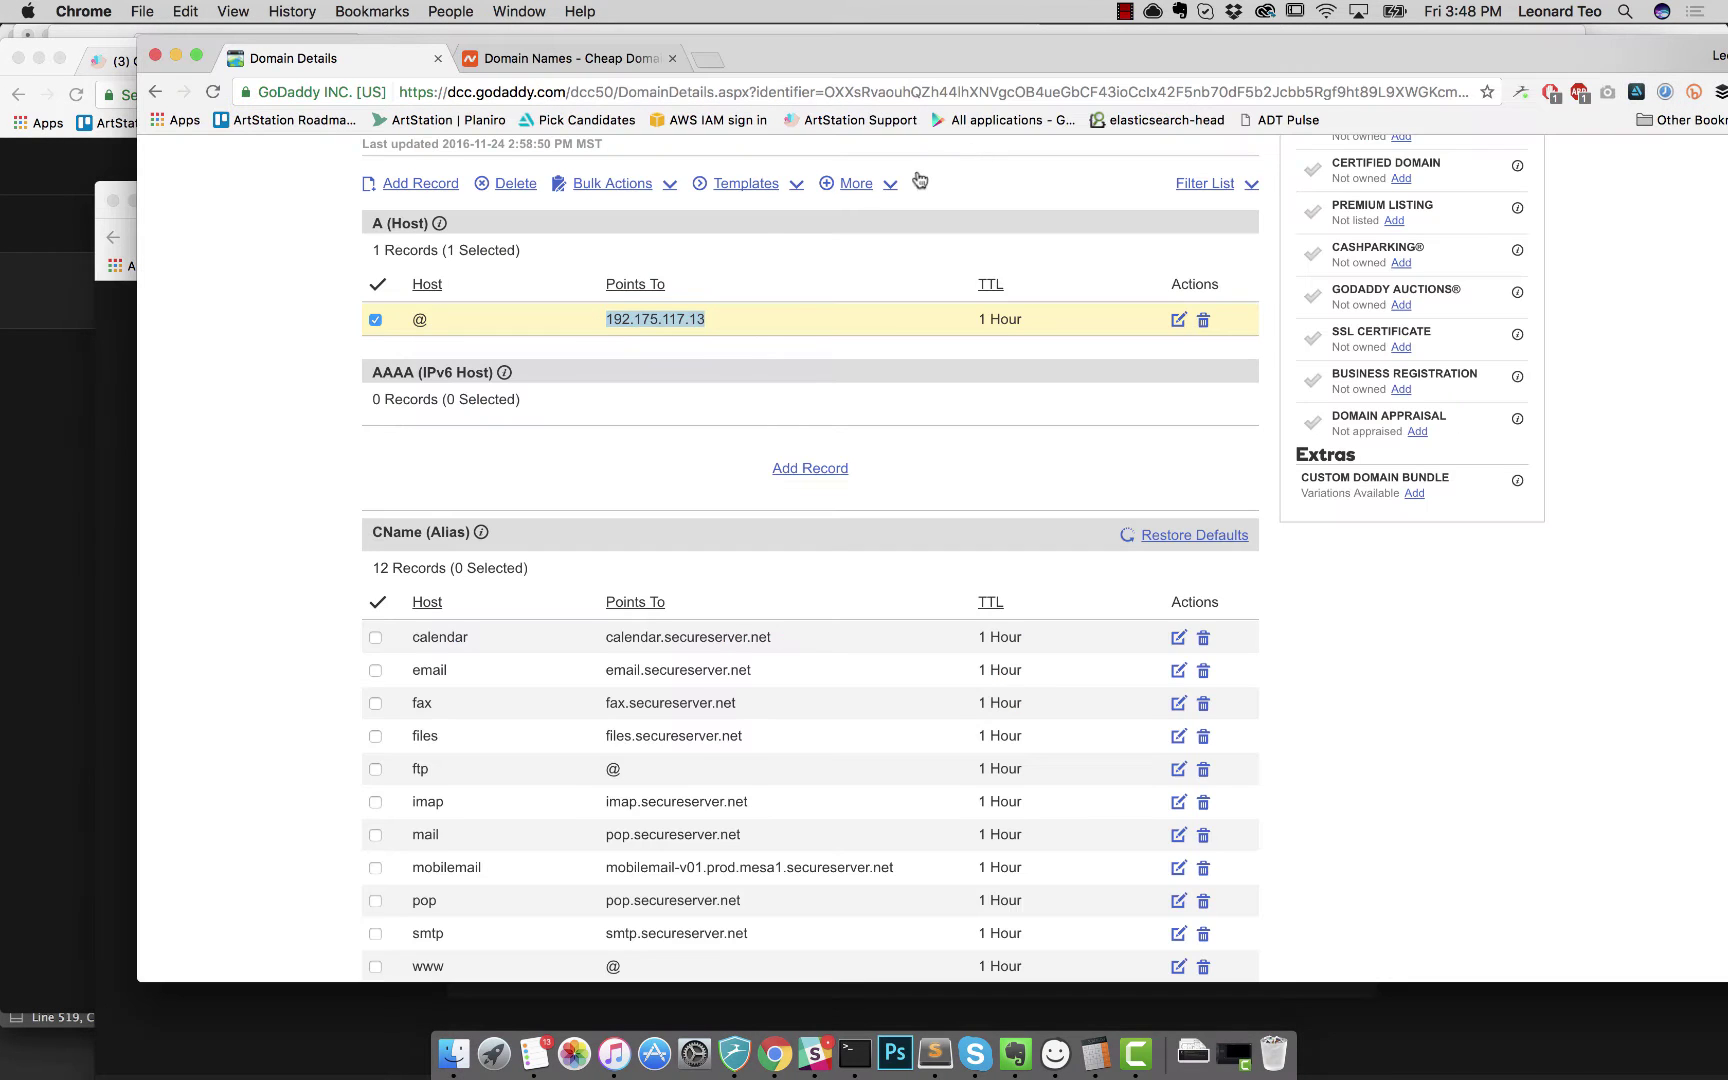
scroll(635, 598, "up", 1)
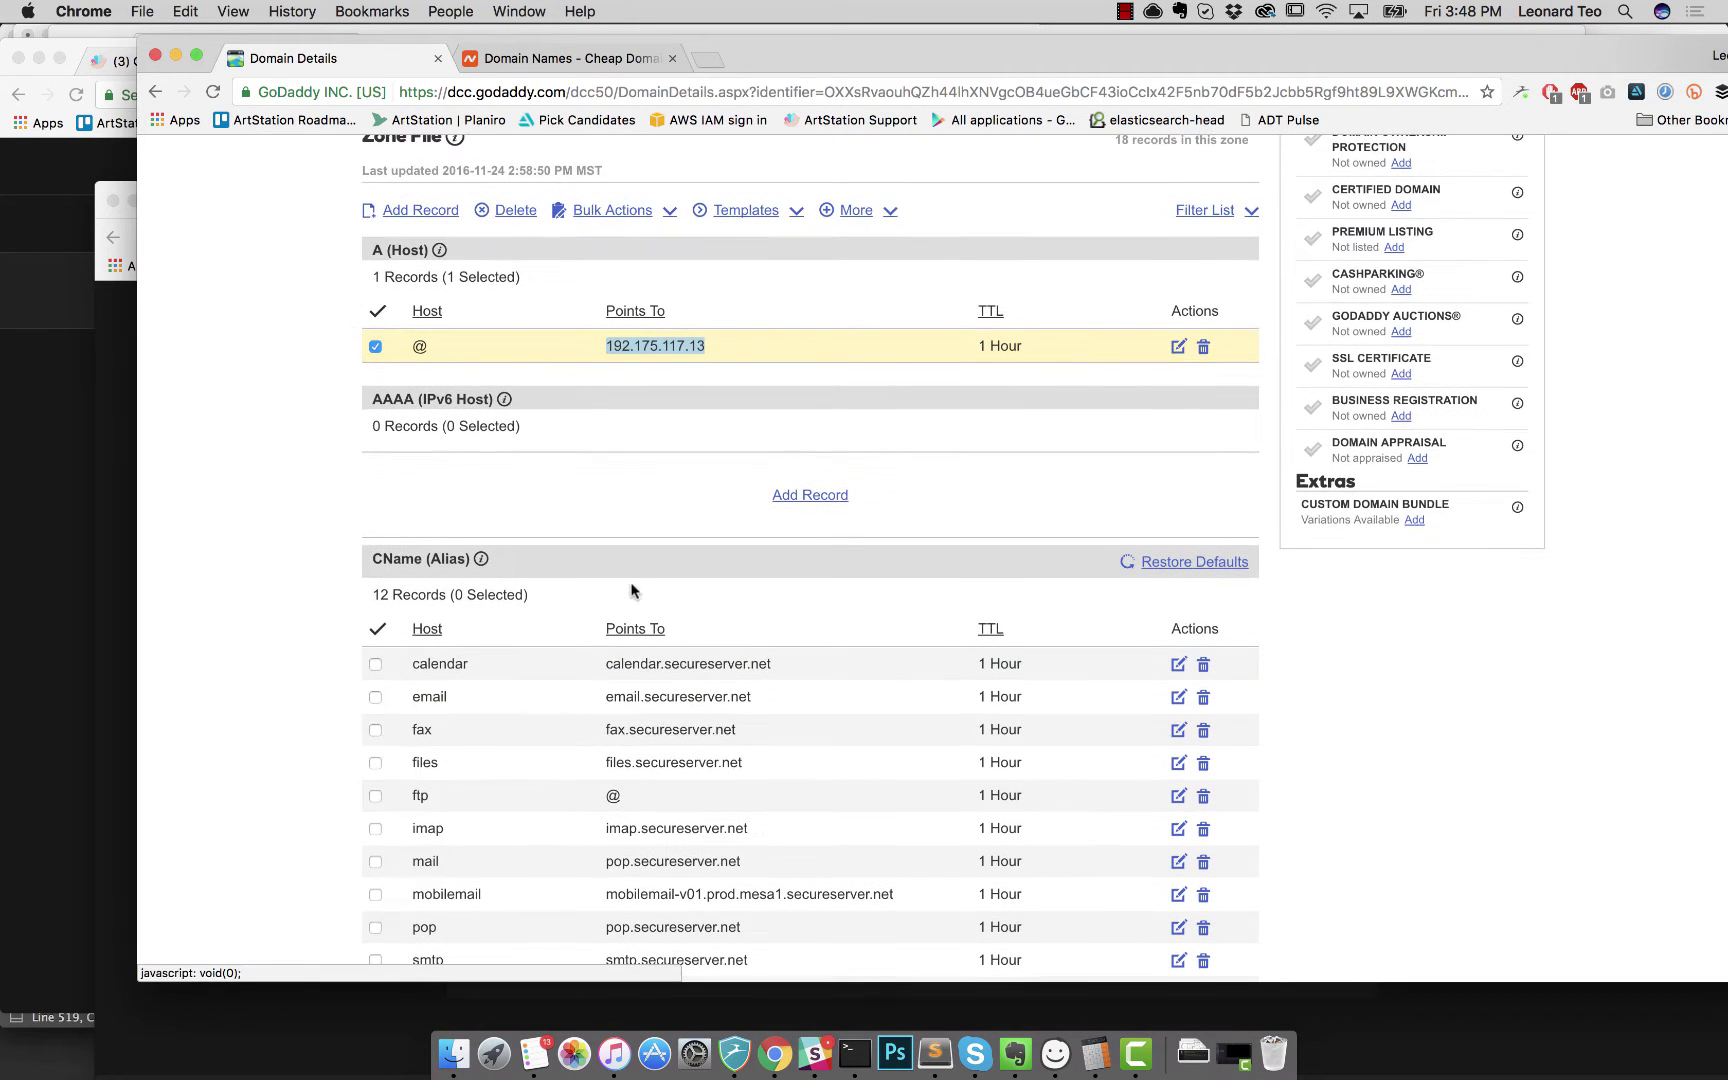
left_click(418, 345)
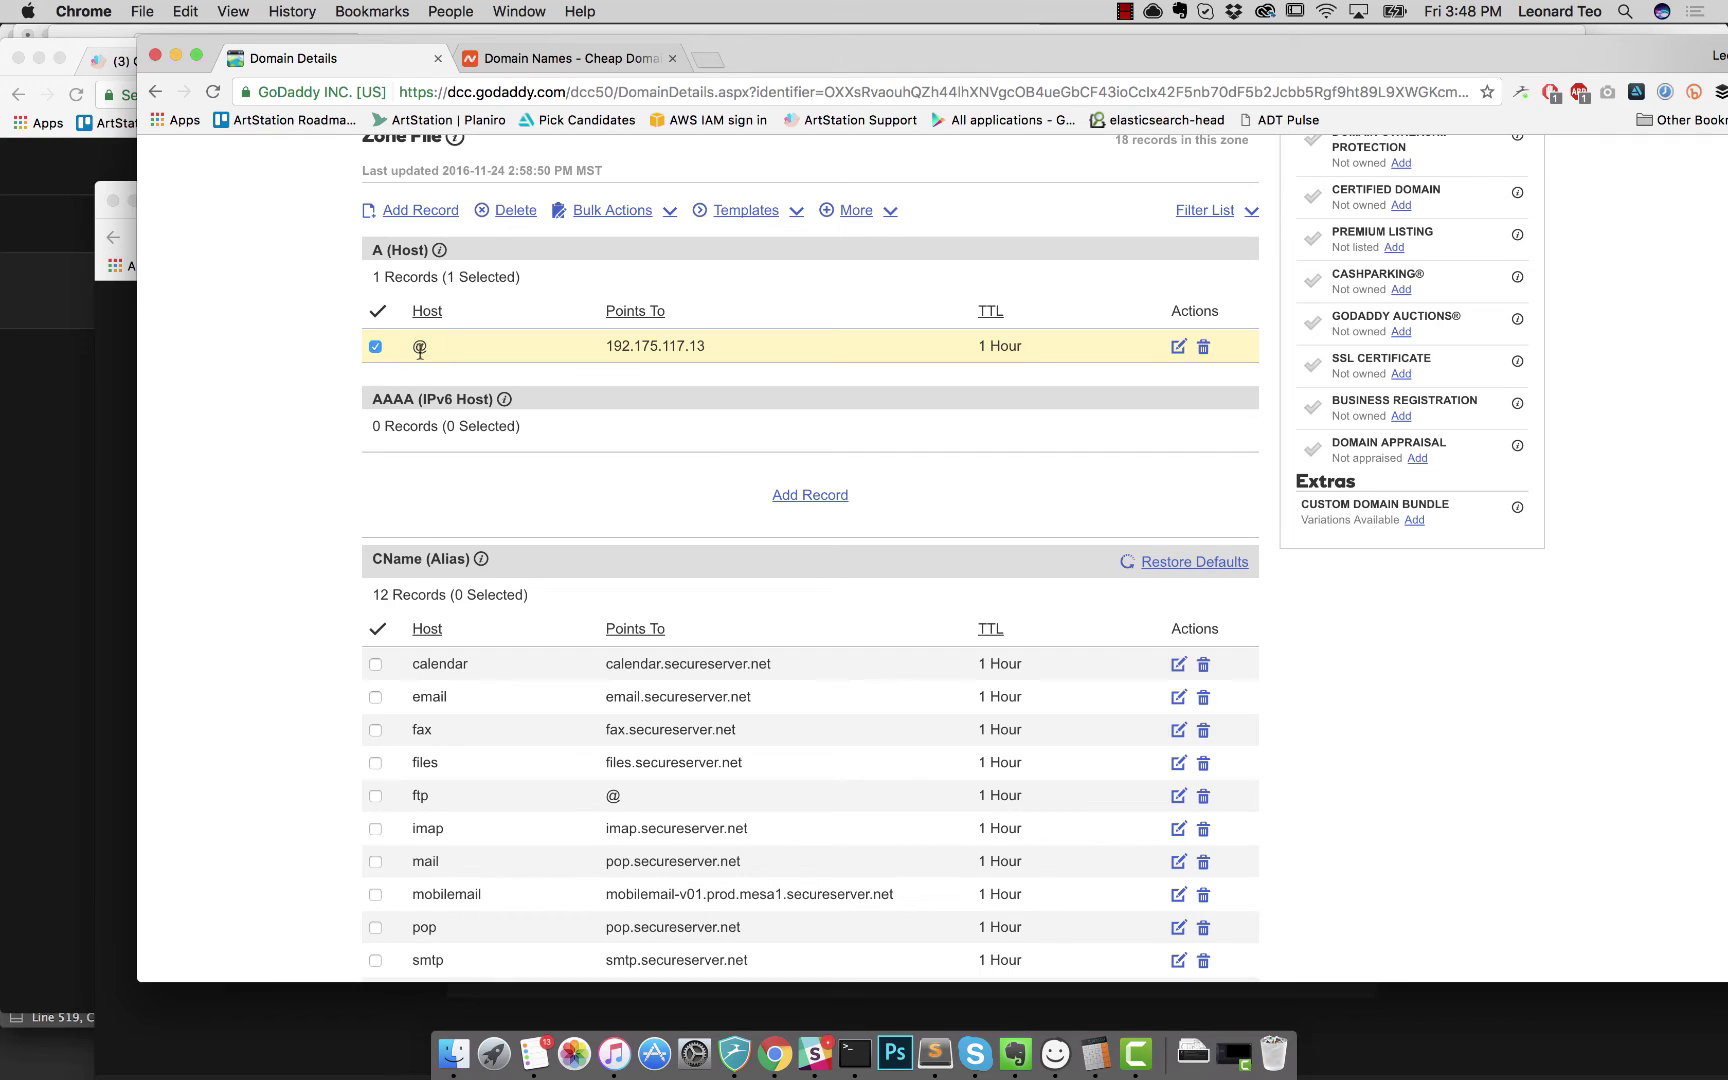
left_click(419, 346)
scroll(460, 390, "up", 3)
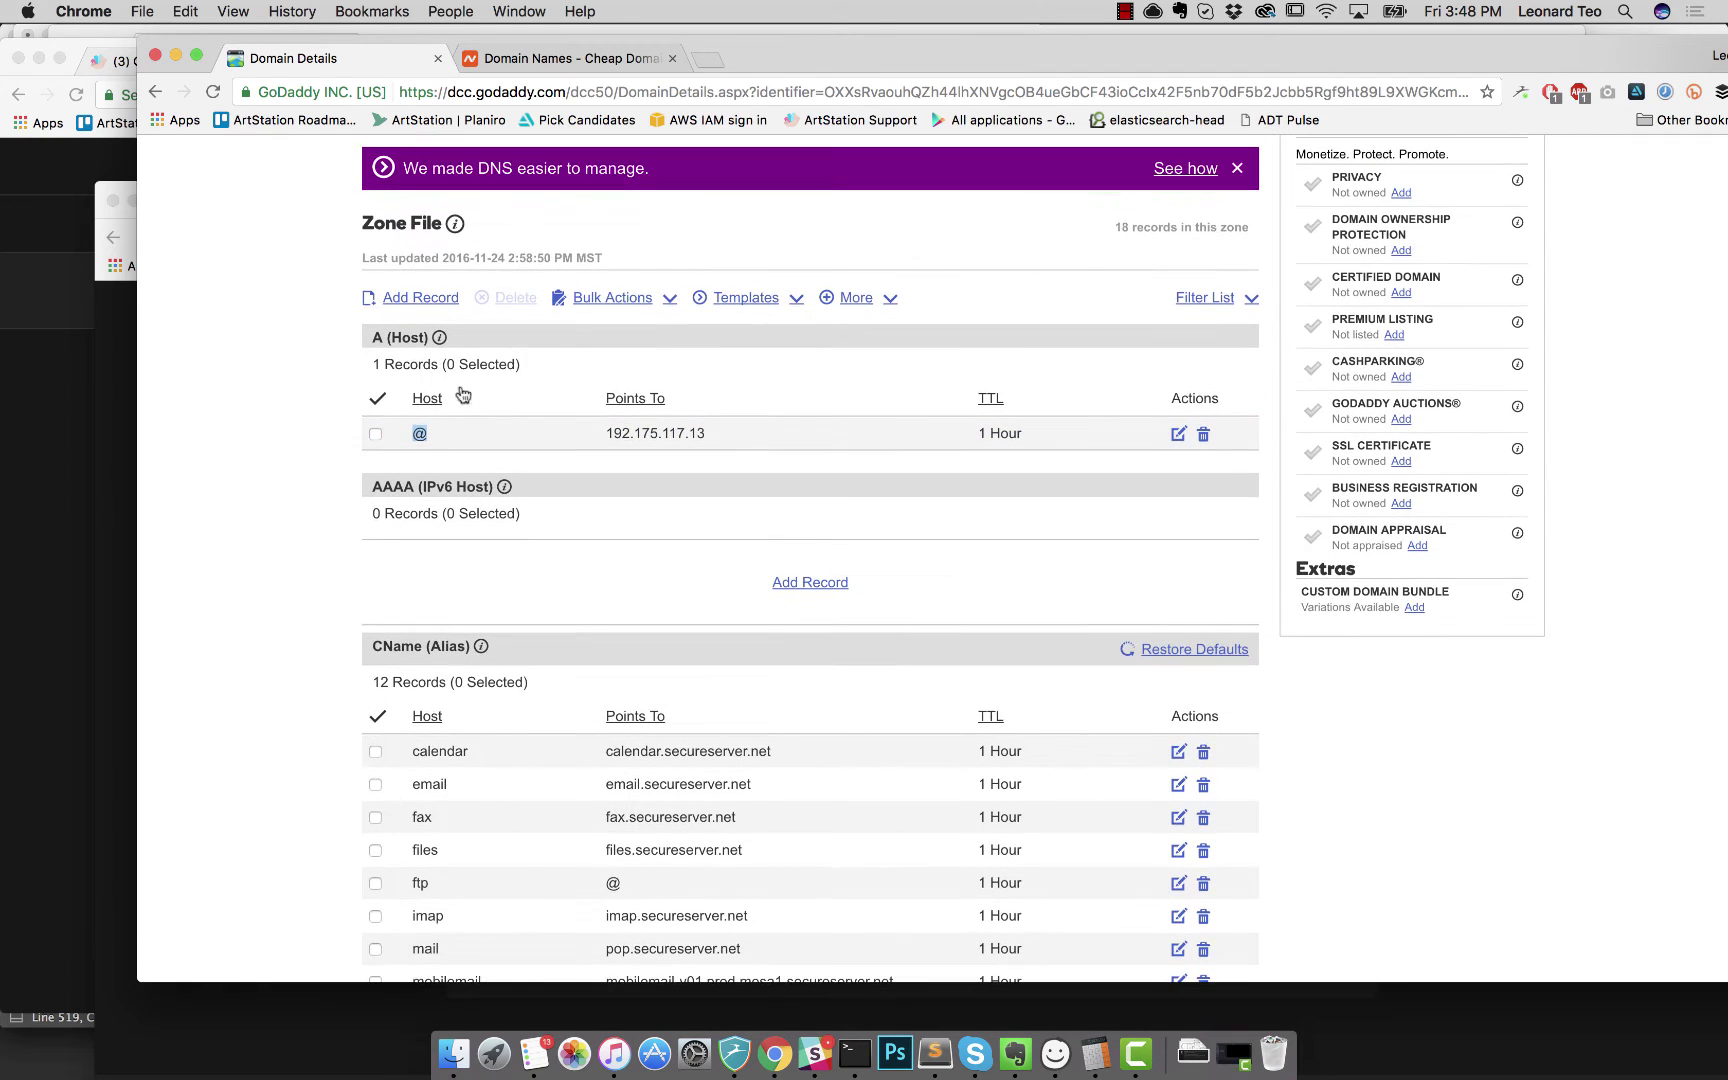
left_click(421, 438)
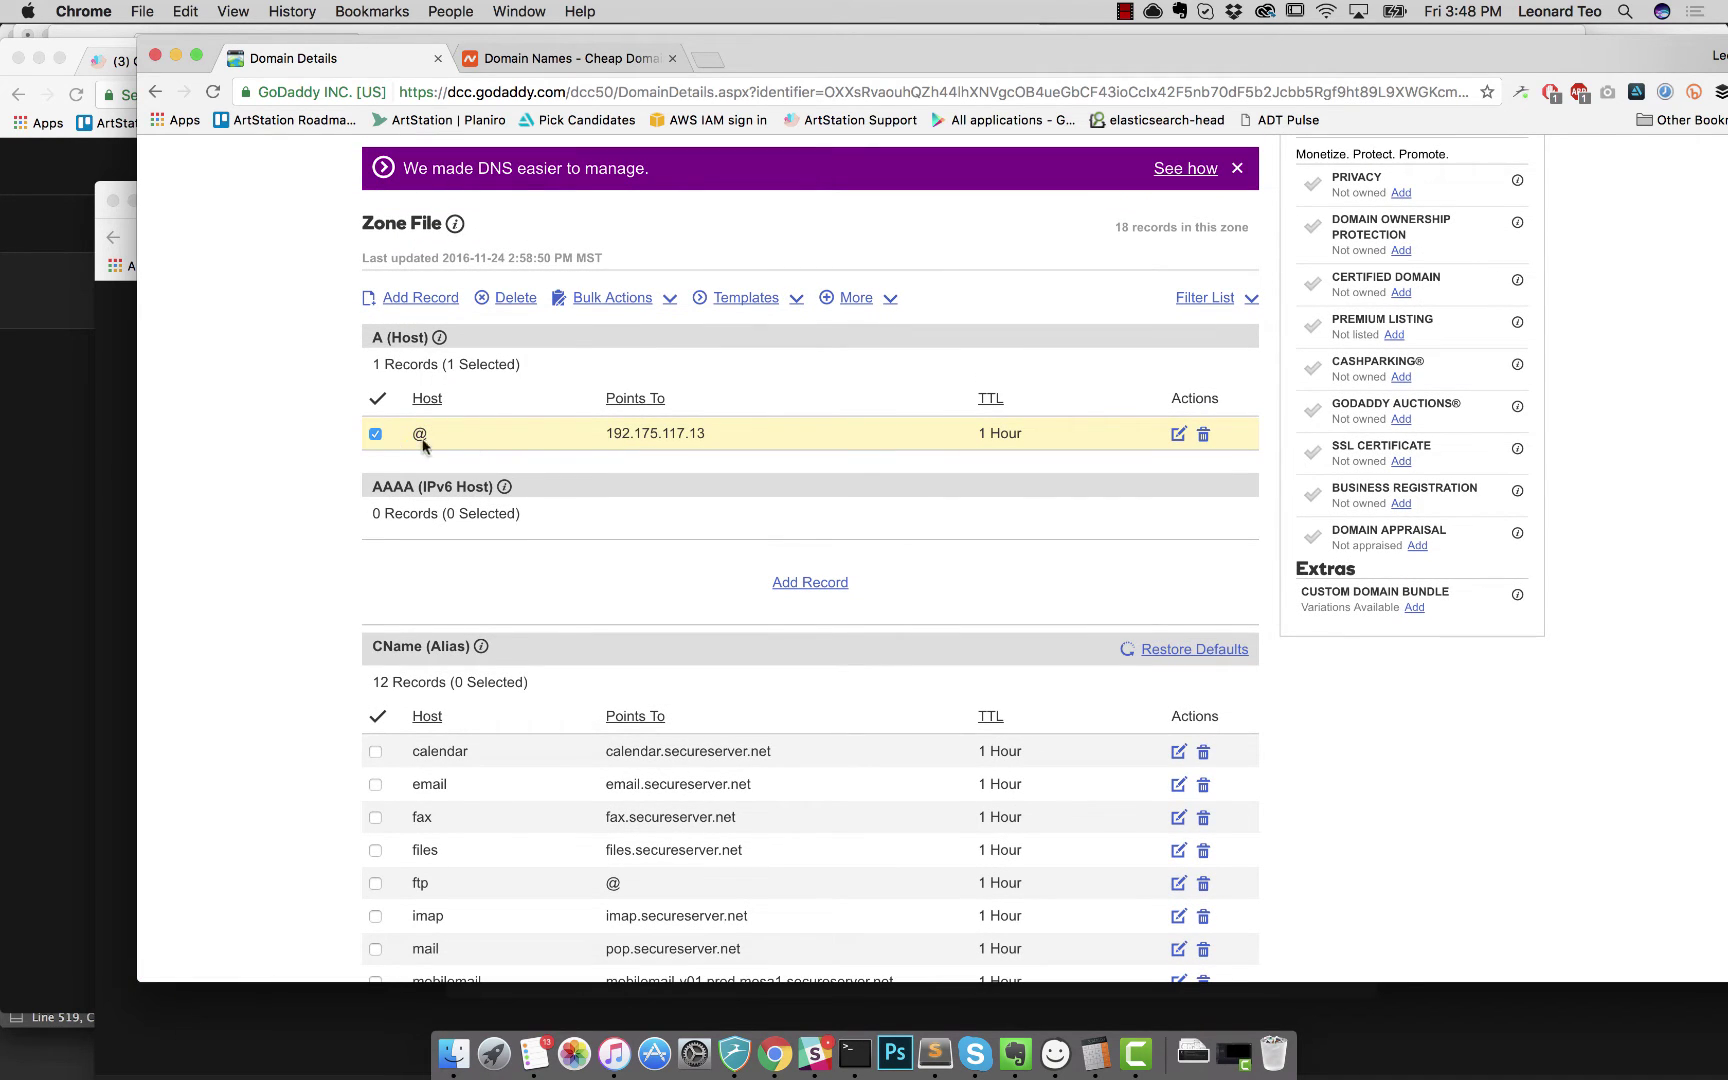
left_click(610, 440)
left_click_drag(653, 433, 761, 432)
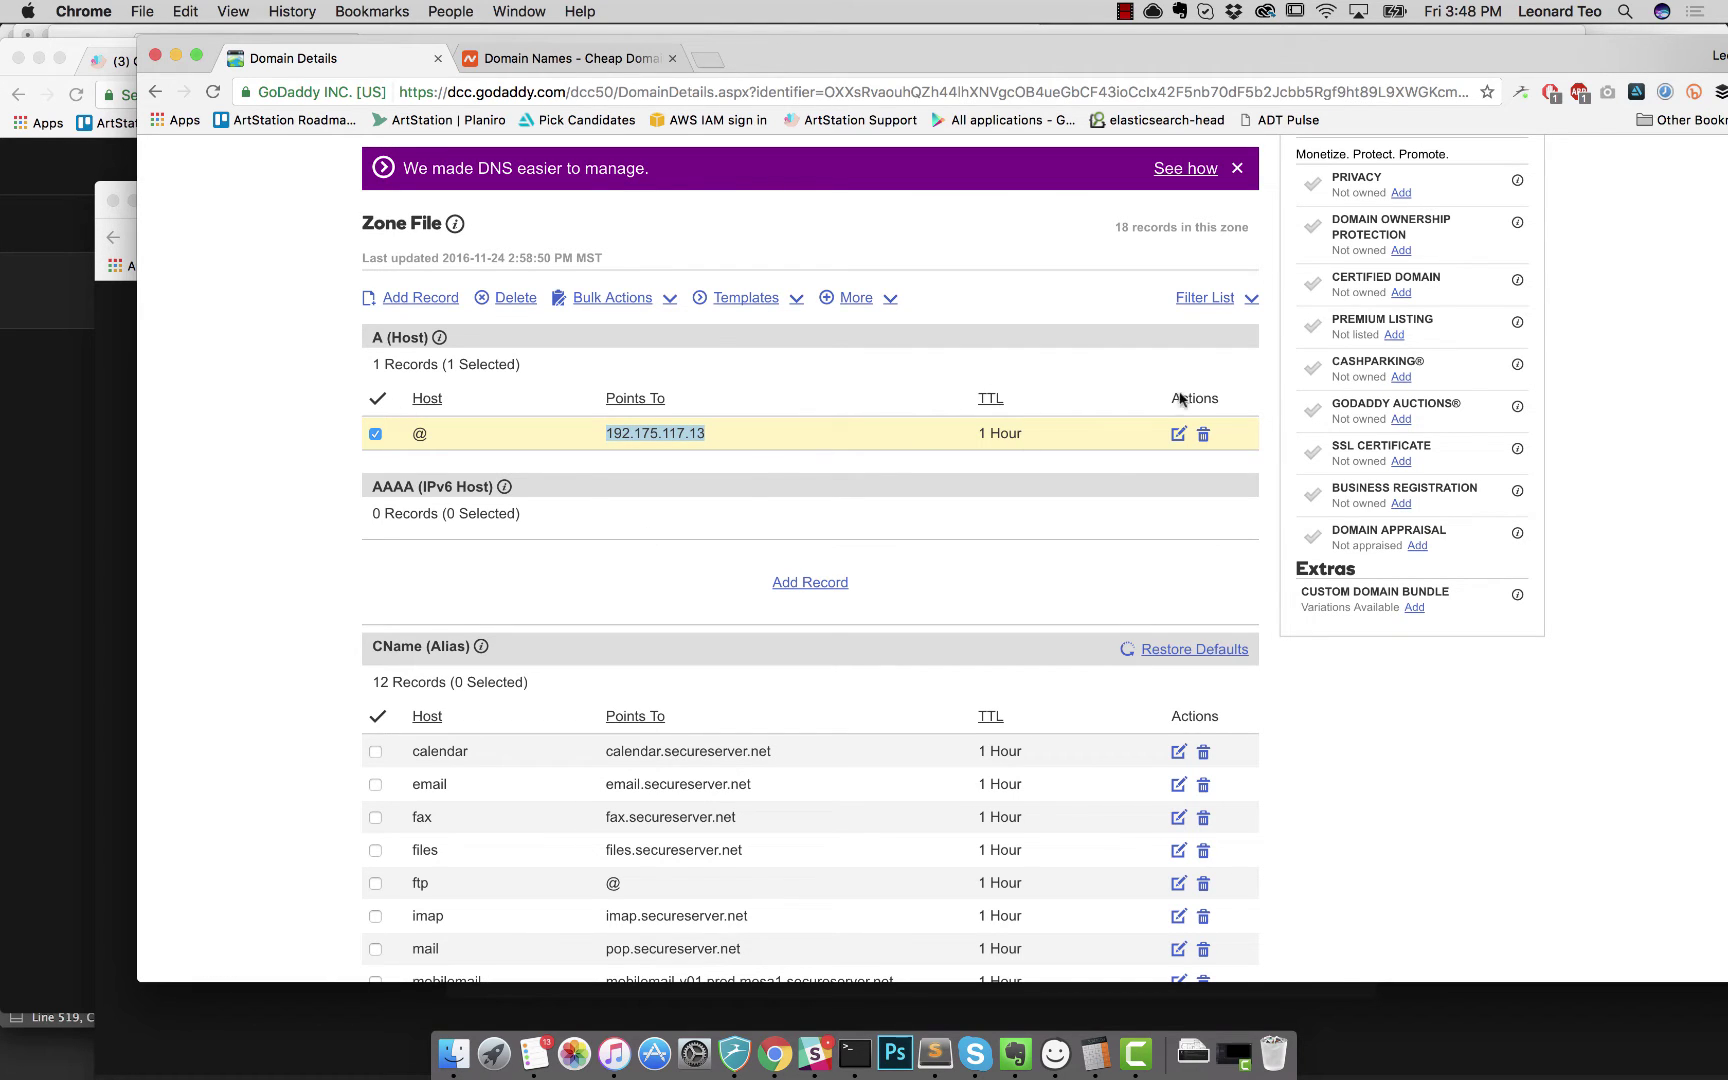
Step: Check the domain name in the domain details to see which root domain the @ host stands for
scroll(630, 565, "up", 5)
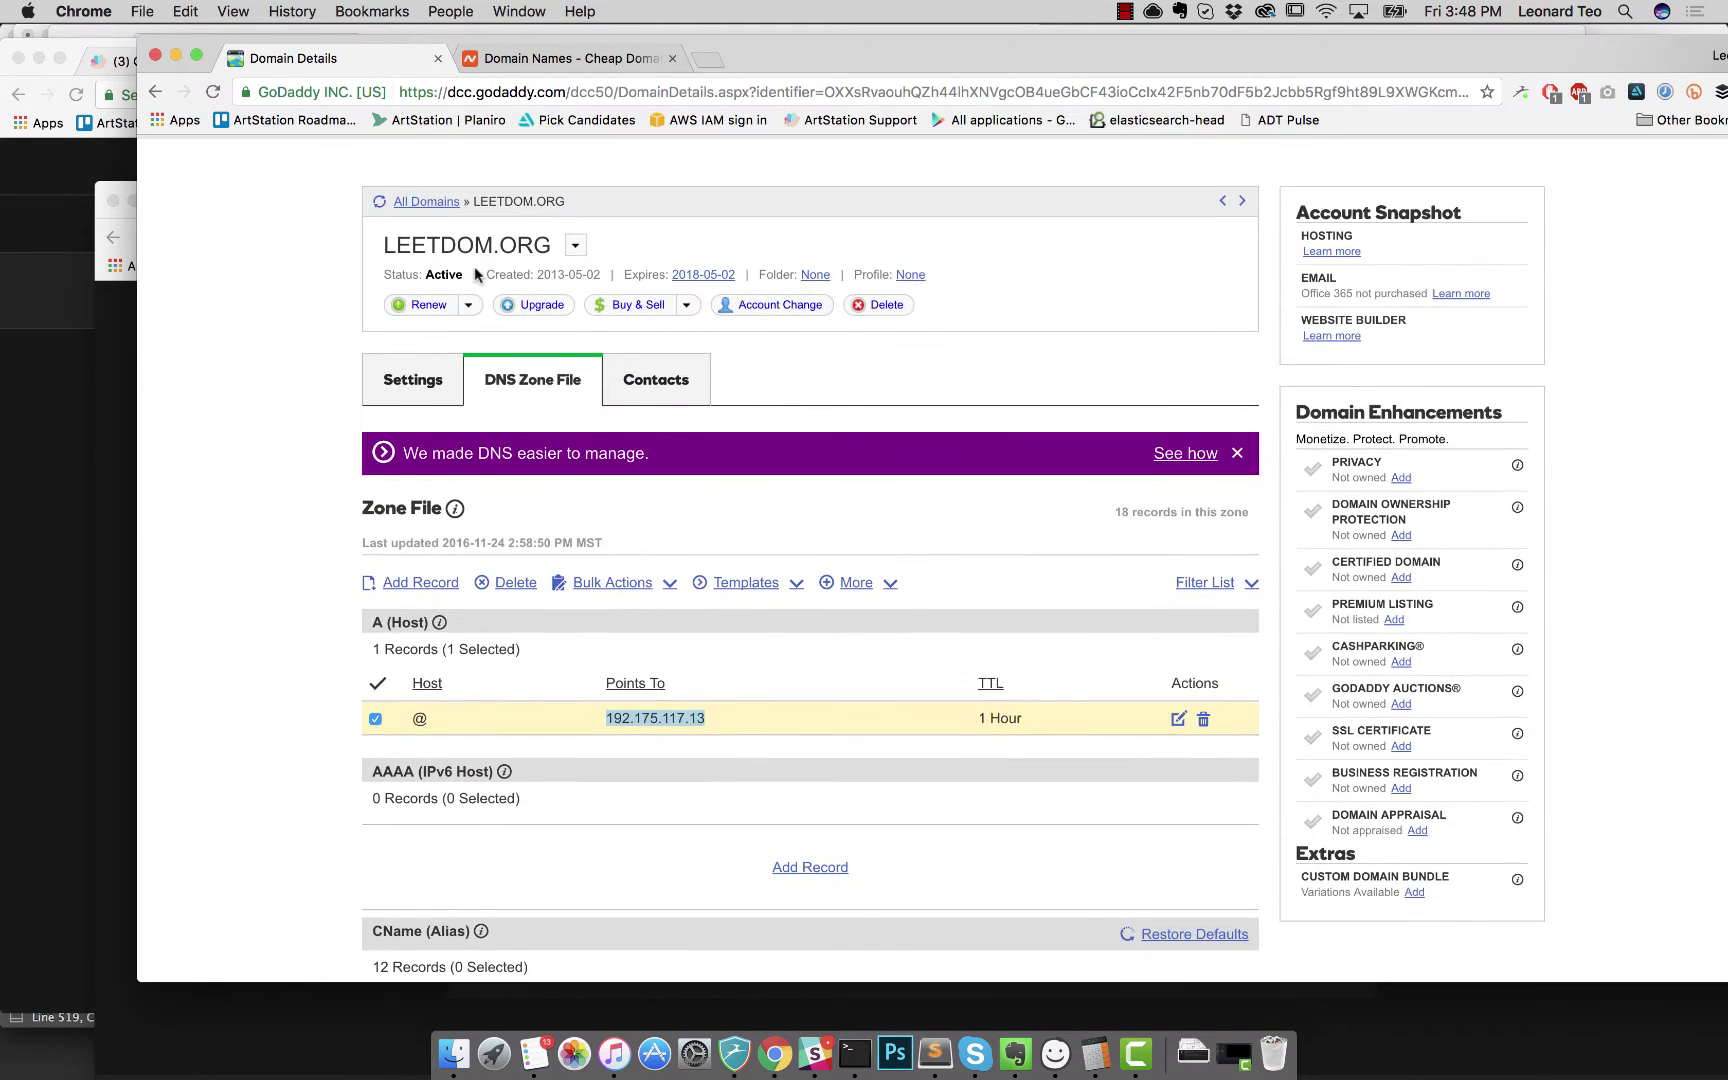
left_click(409, 245)
left_click_drag(409, 245, 516, 246)
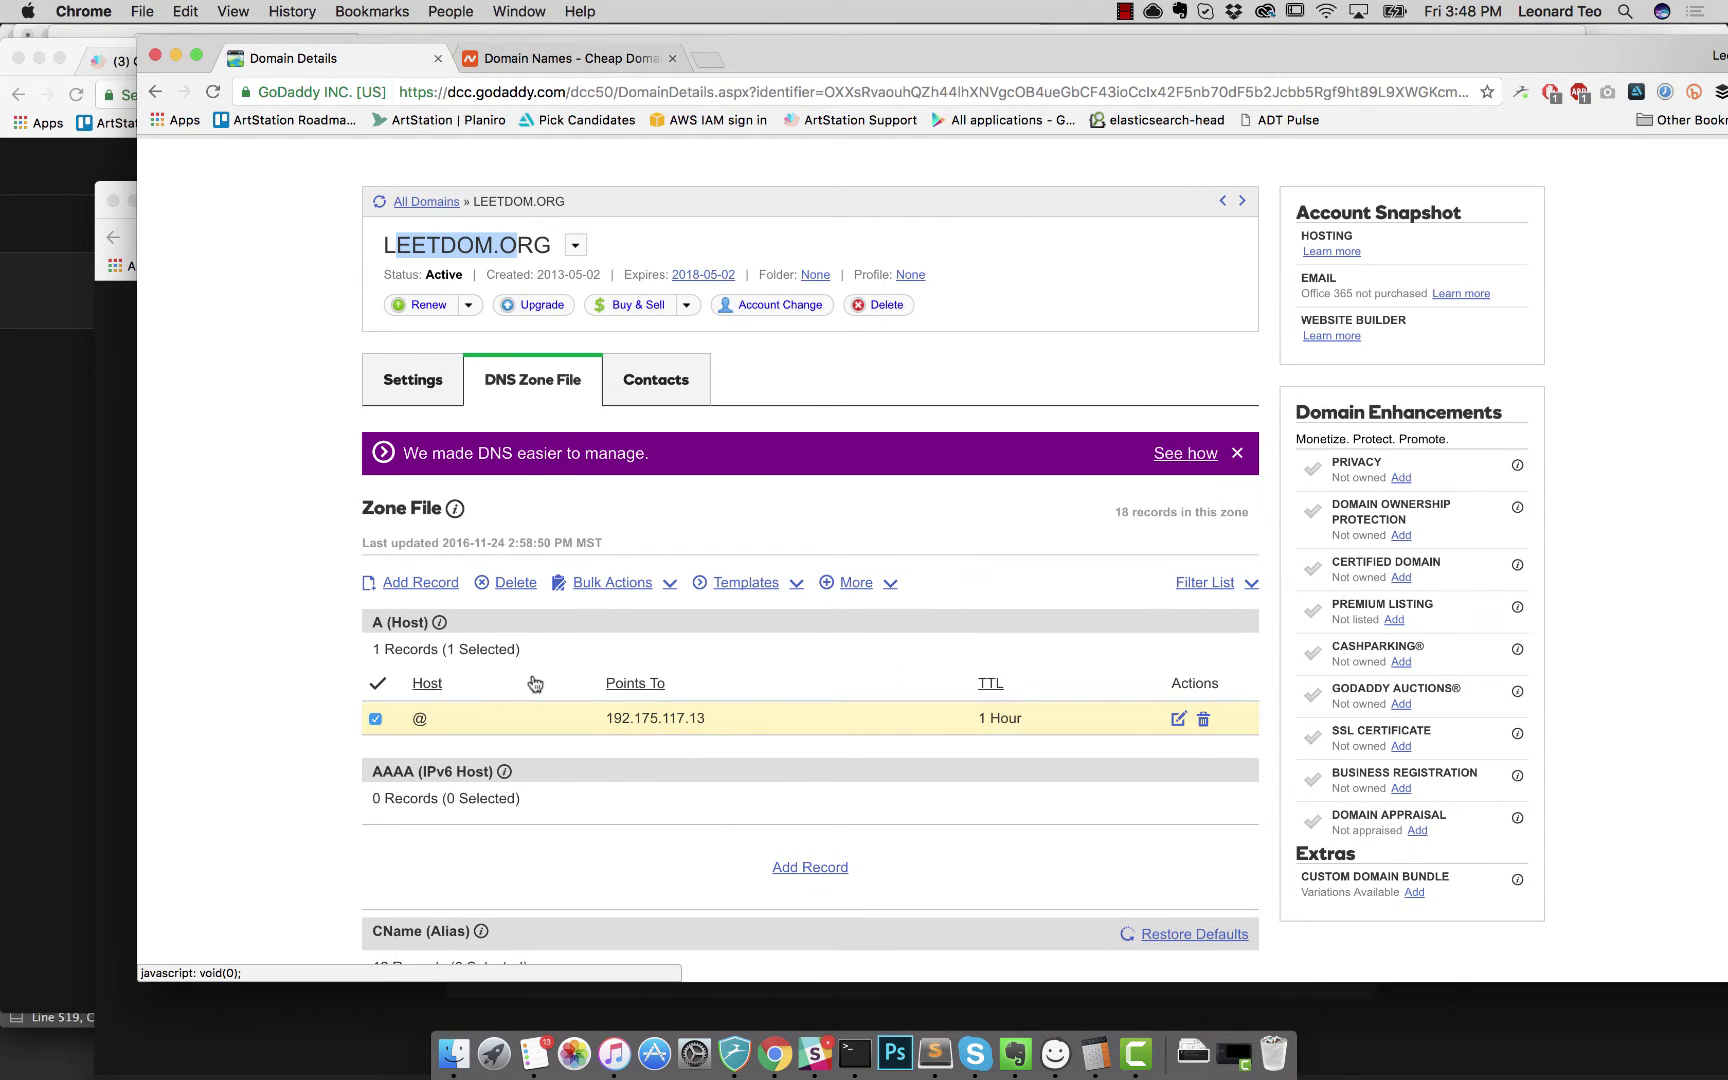
scroll(535, 683, "down", 6)
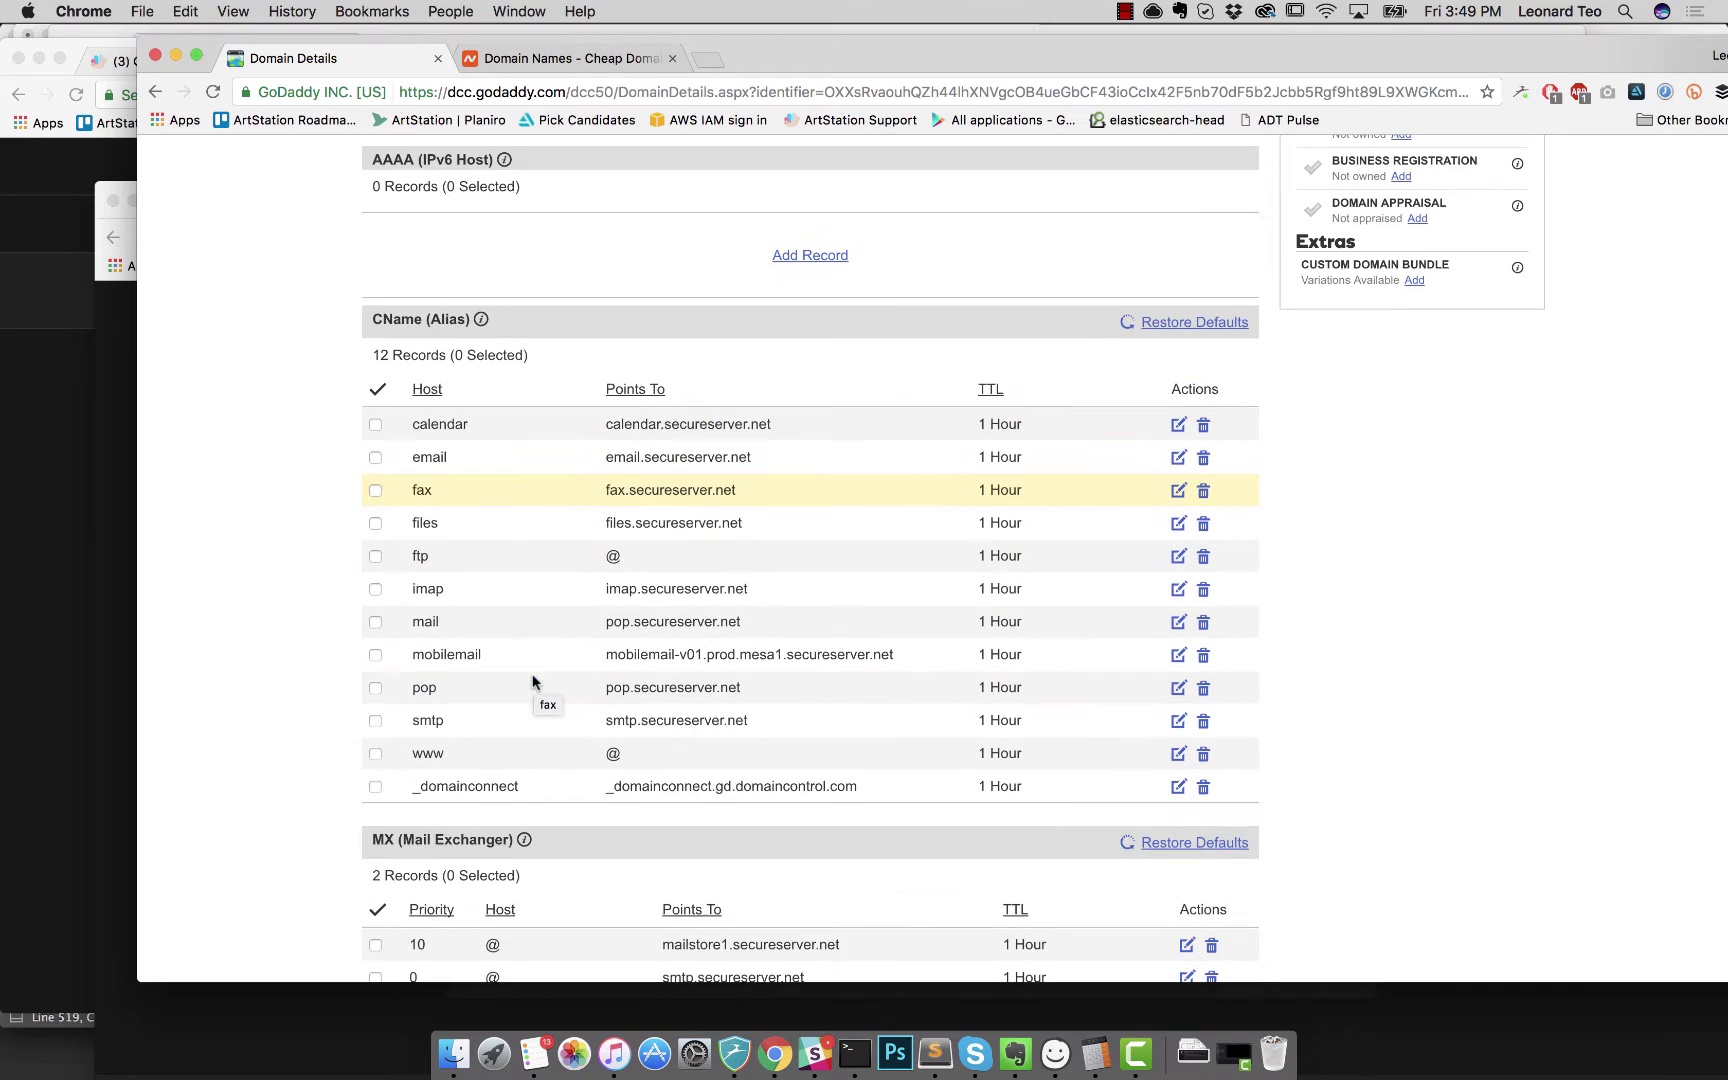
scroll(501, 343, "up", 8)
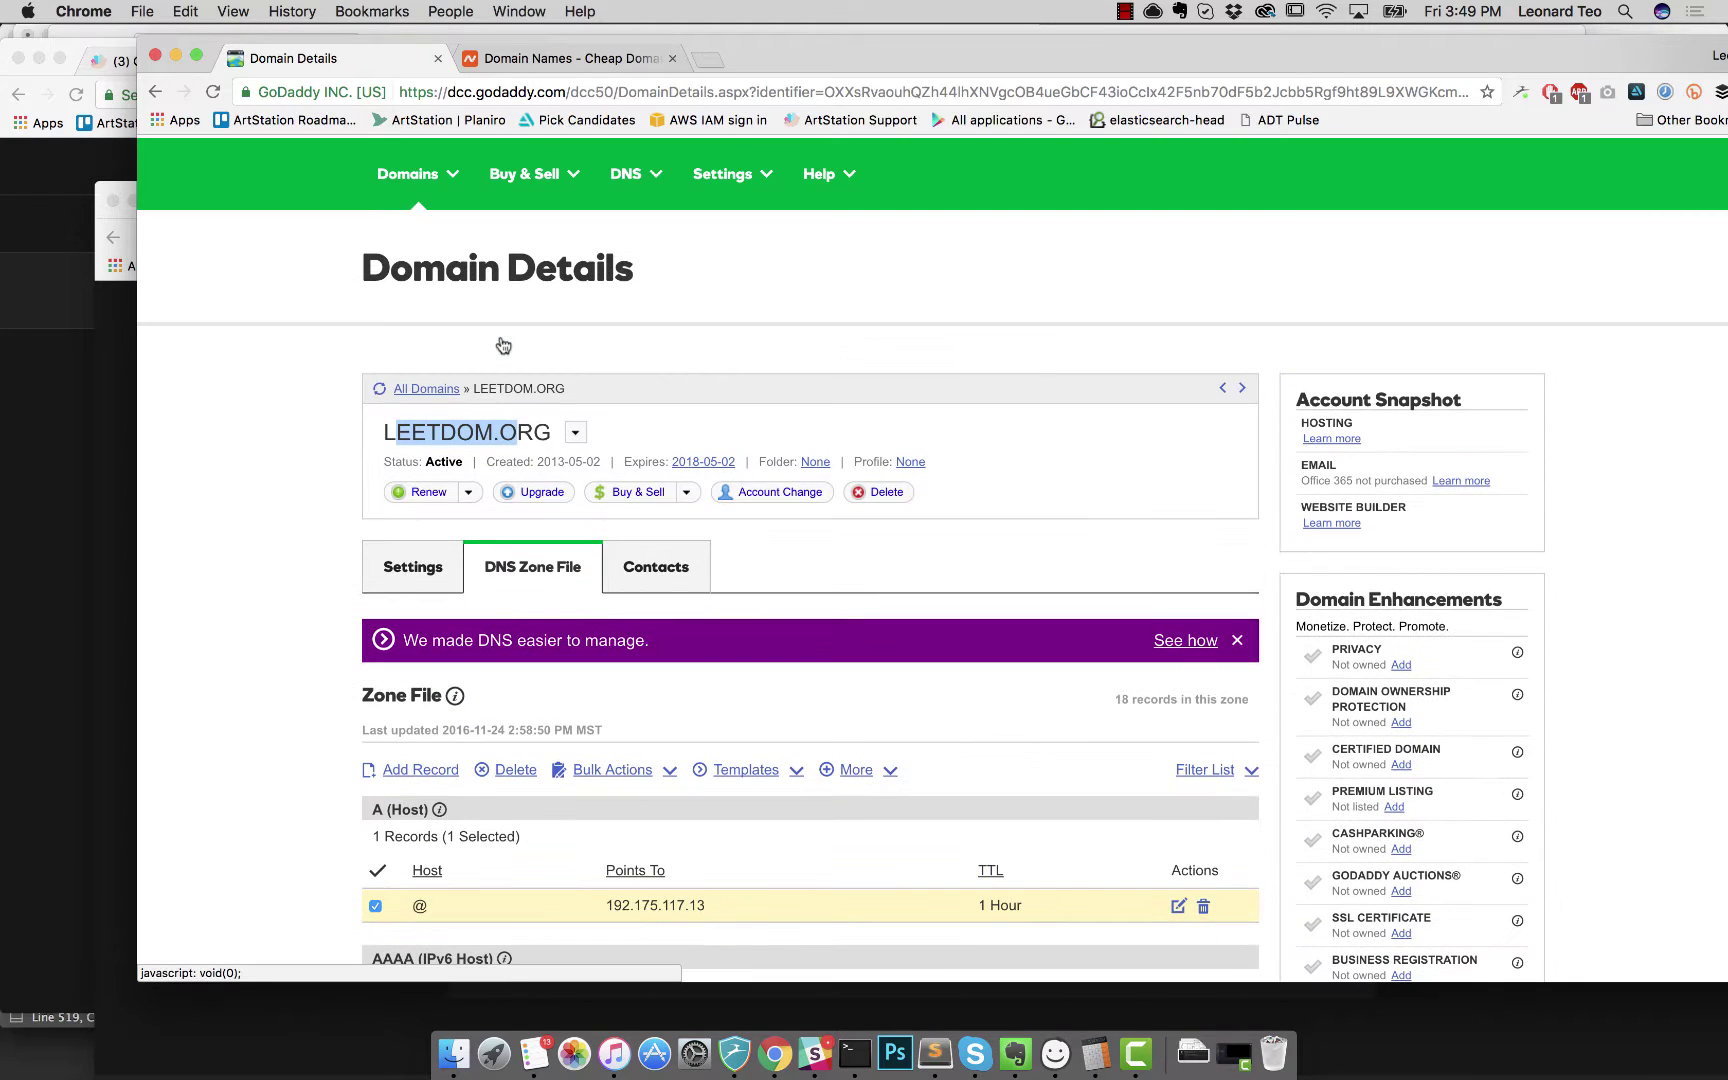
left_click(388, 440)
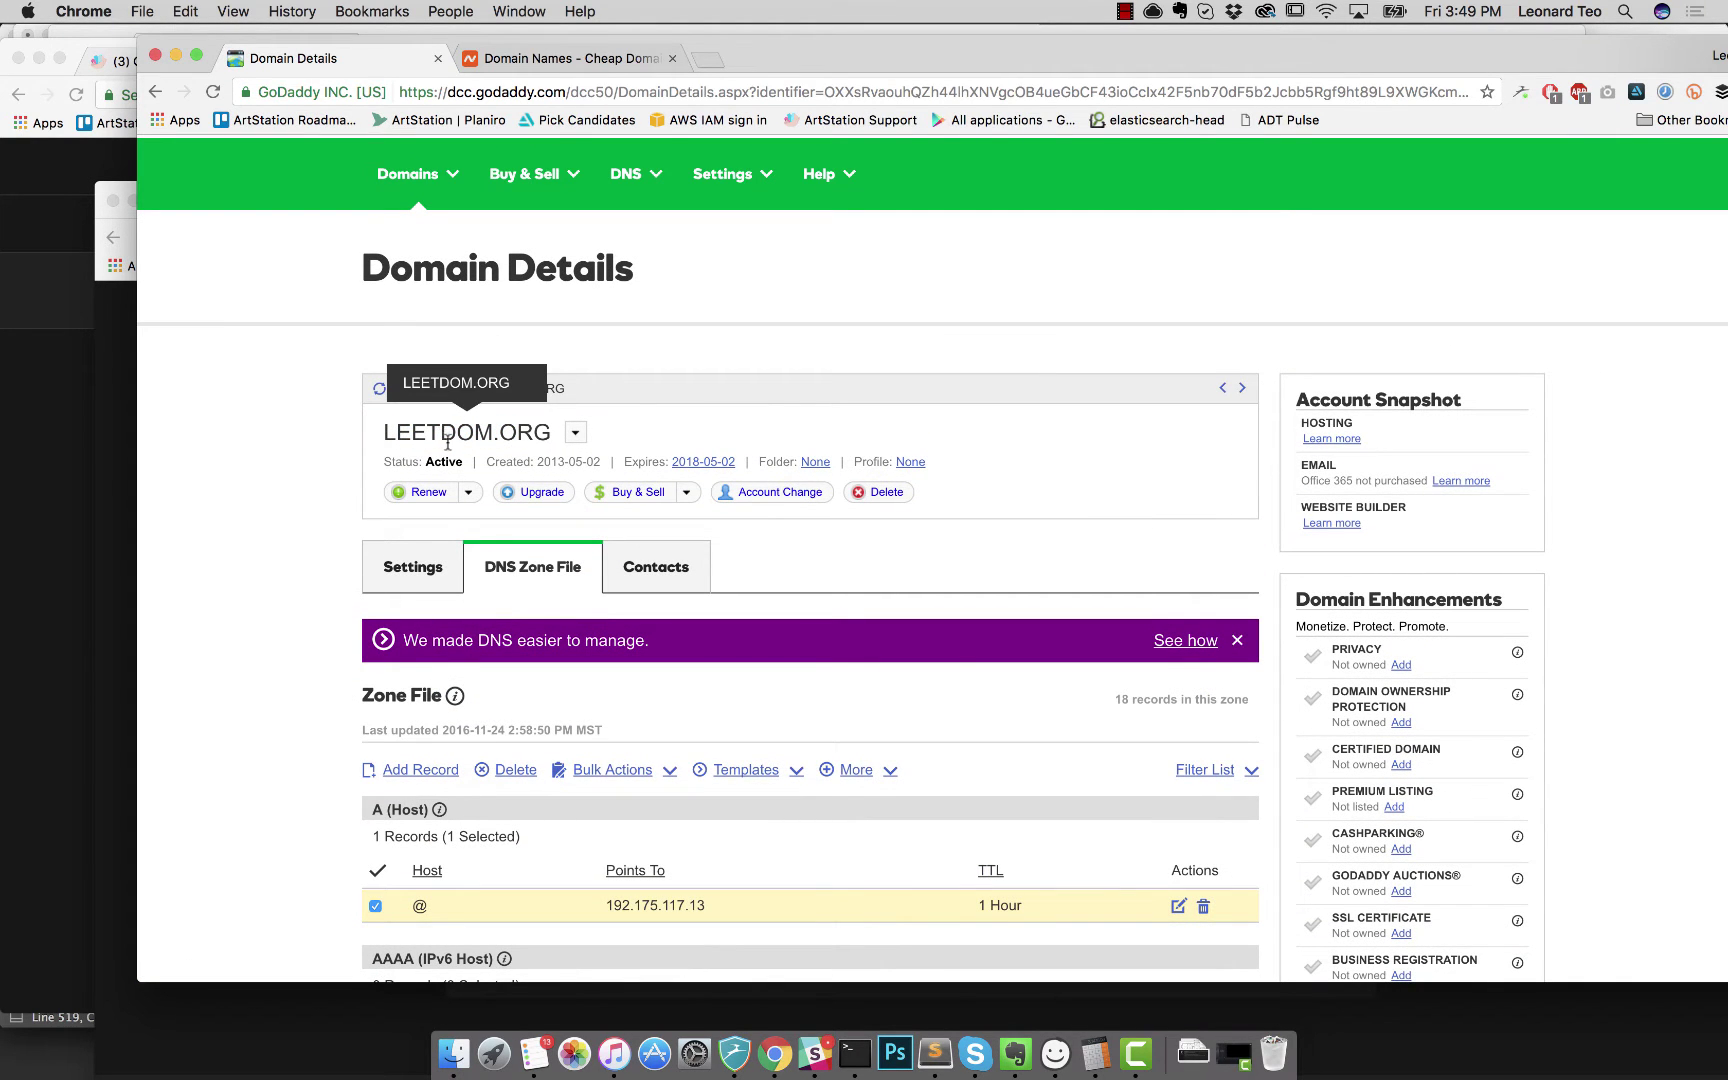
Step: Examine the www record in the CName (Alias) section and the @ target it points to
scroll(459, 452, "down", 10)
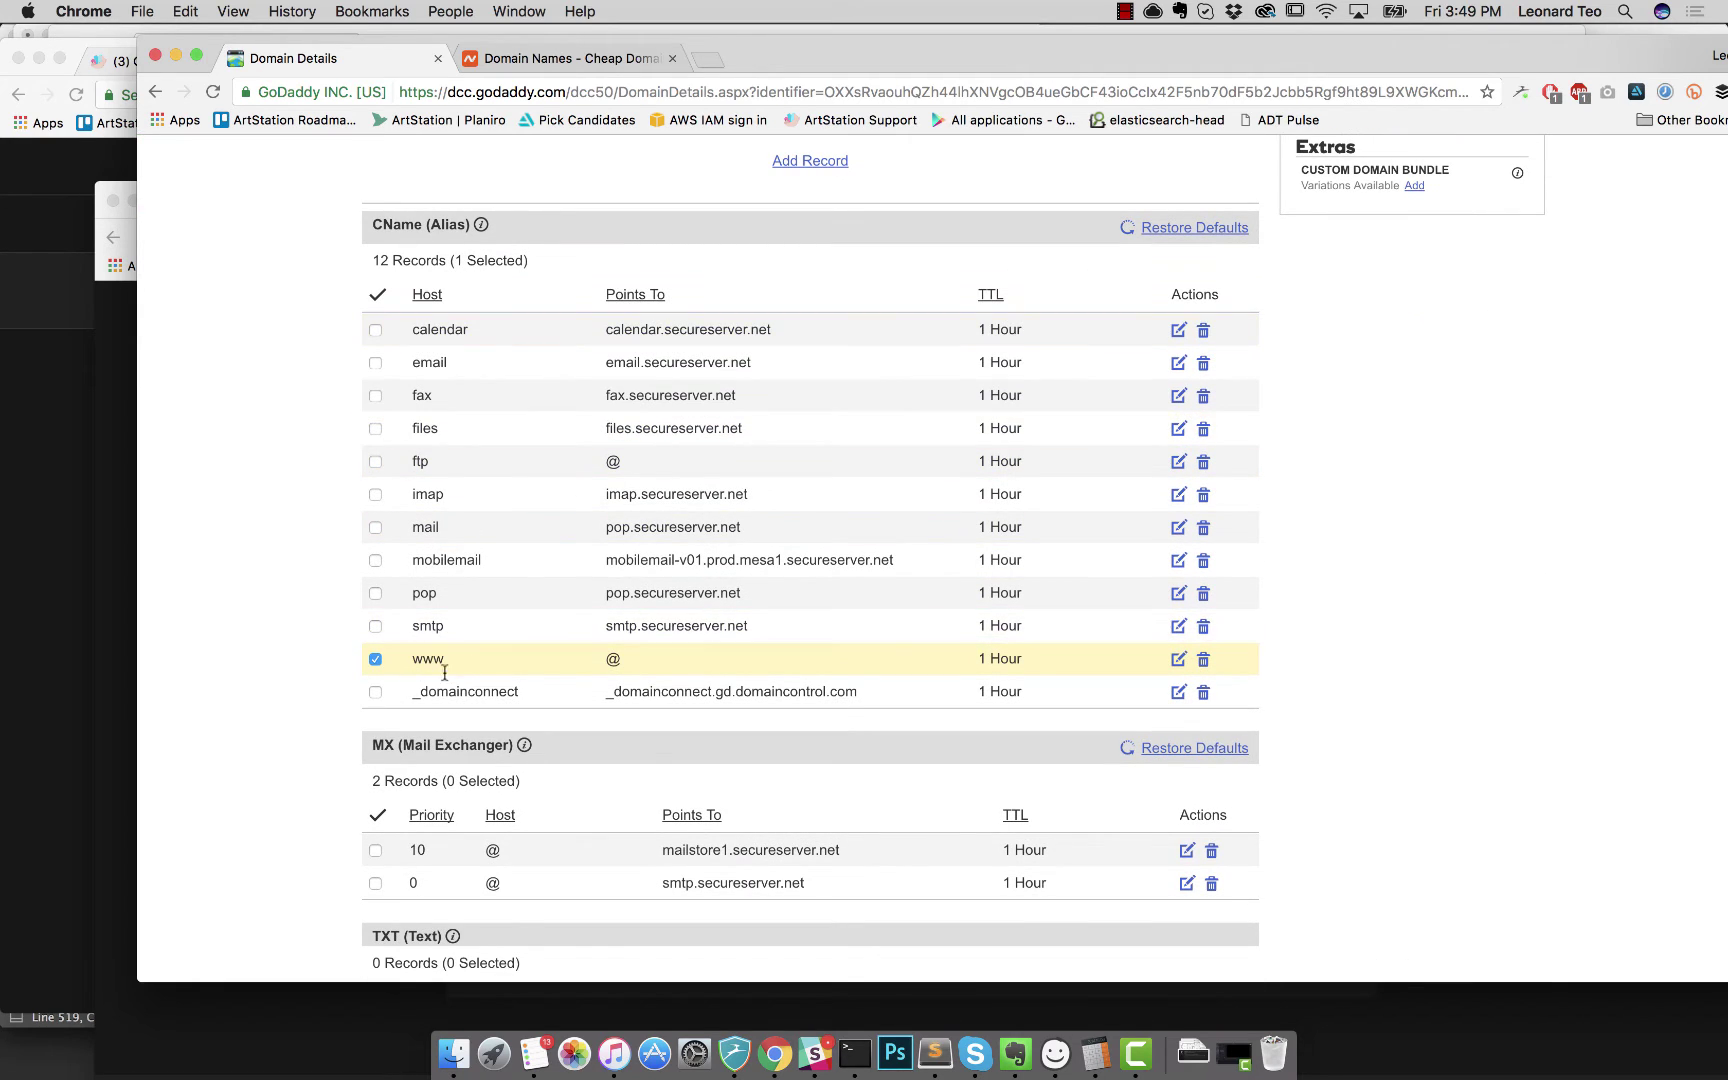
left_click(420, 662)
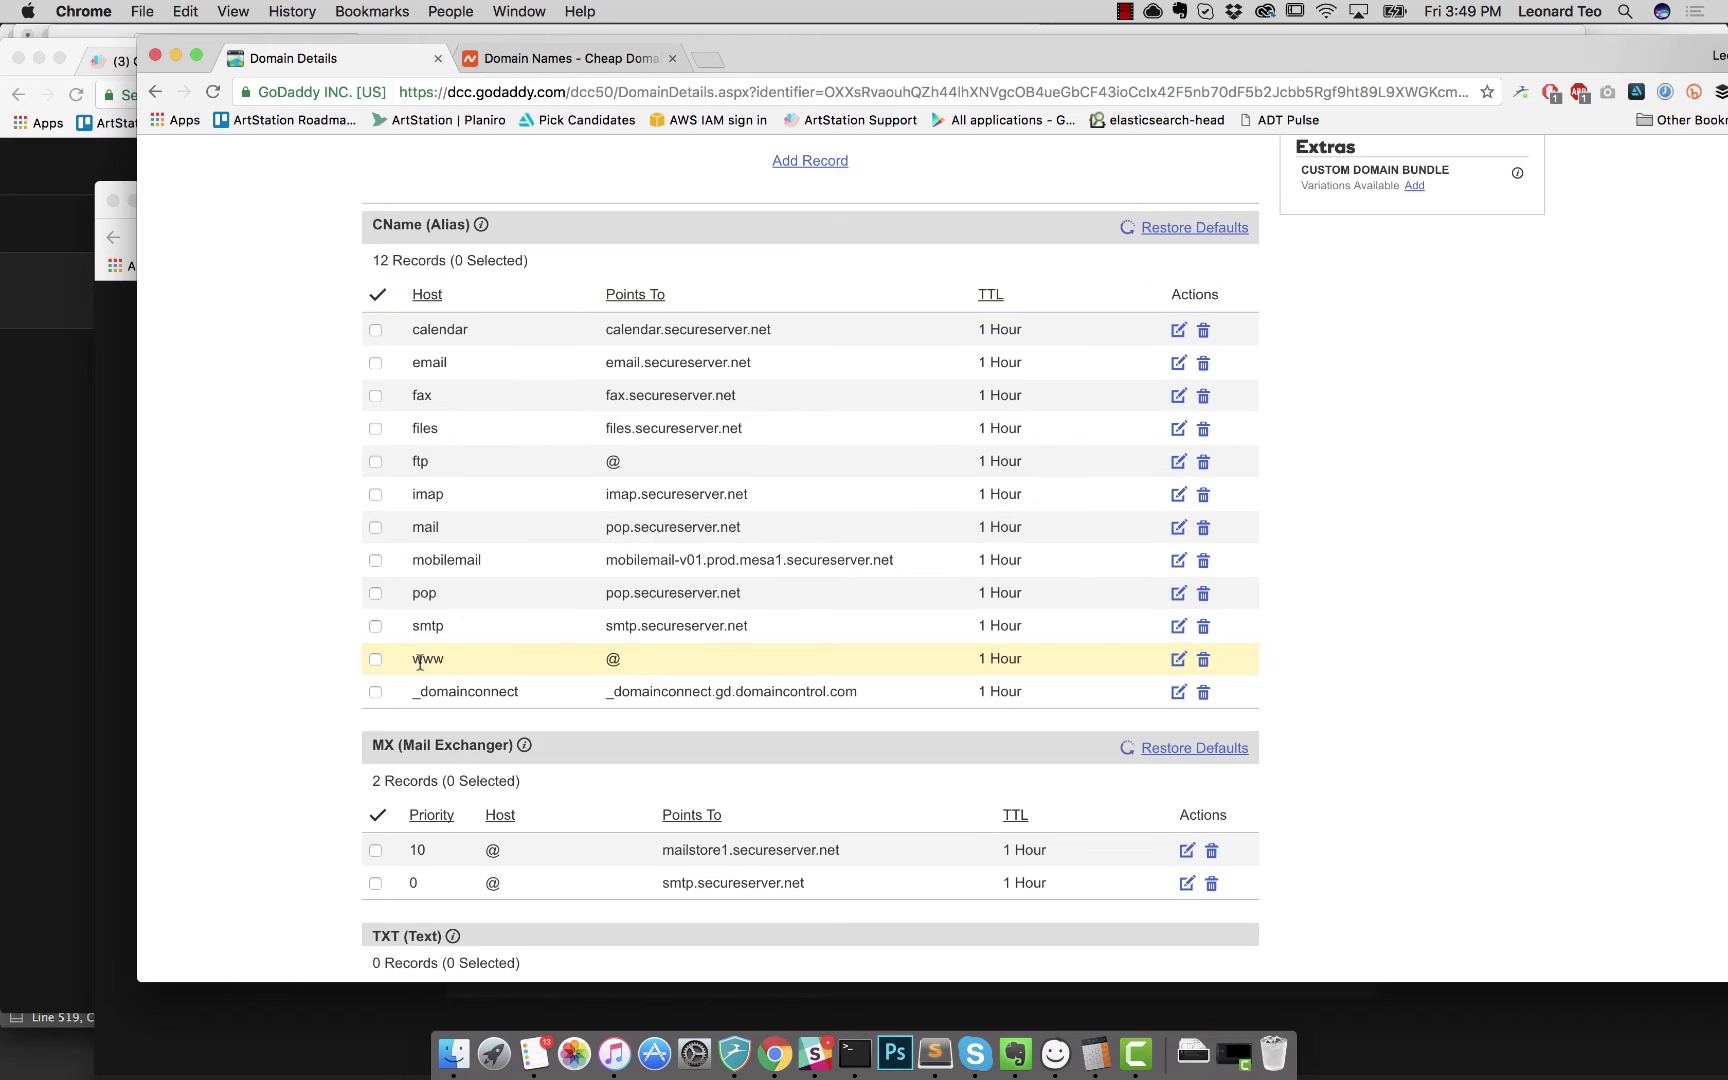
left_click(630, 664)
left_click(613, 662)
left_click(608, 664)
left_click(617, 664)
left_click(616, 663)
left_click(611, 660)
left_click(620, 660)
scroll(480, 340, "up", 10)
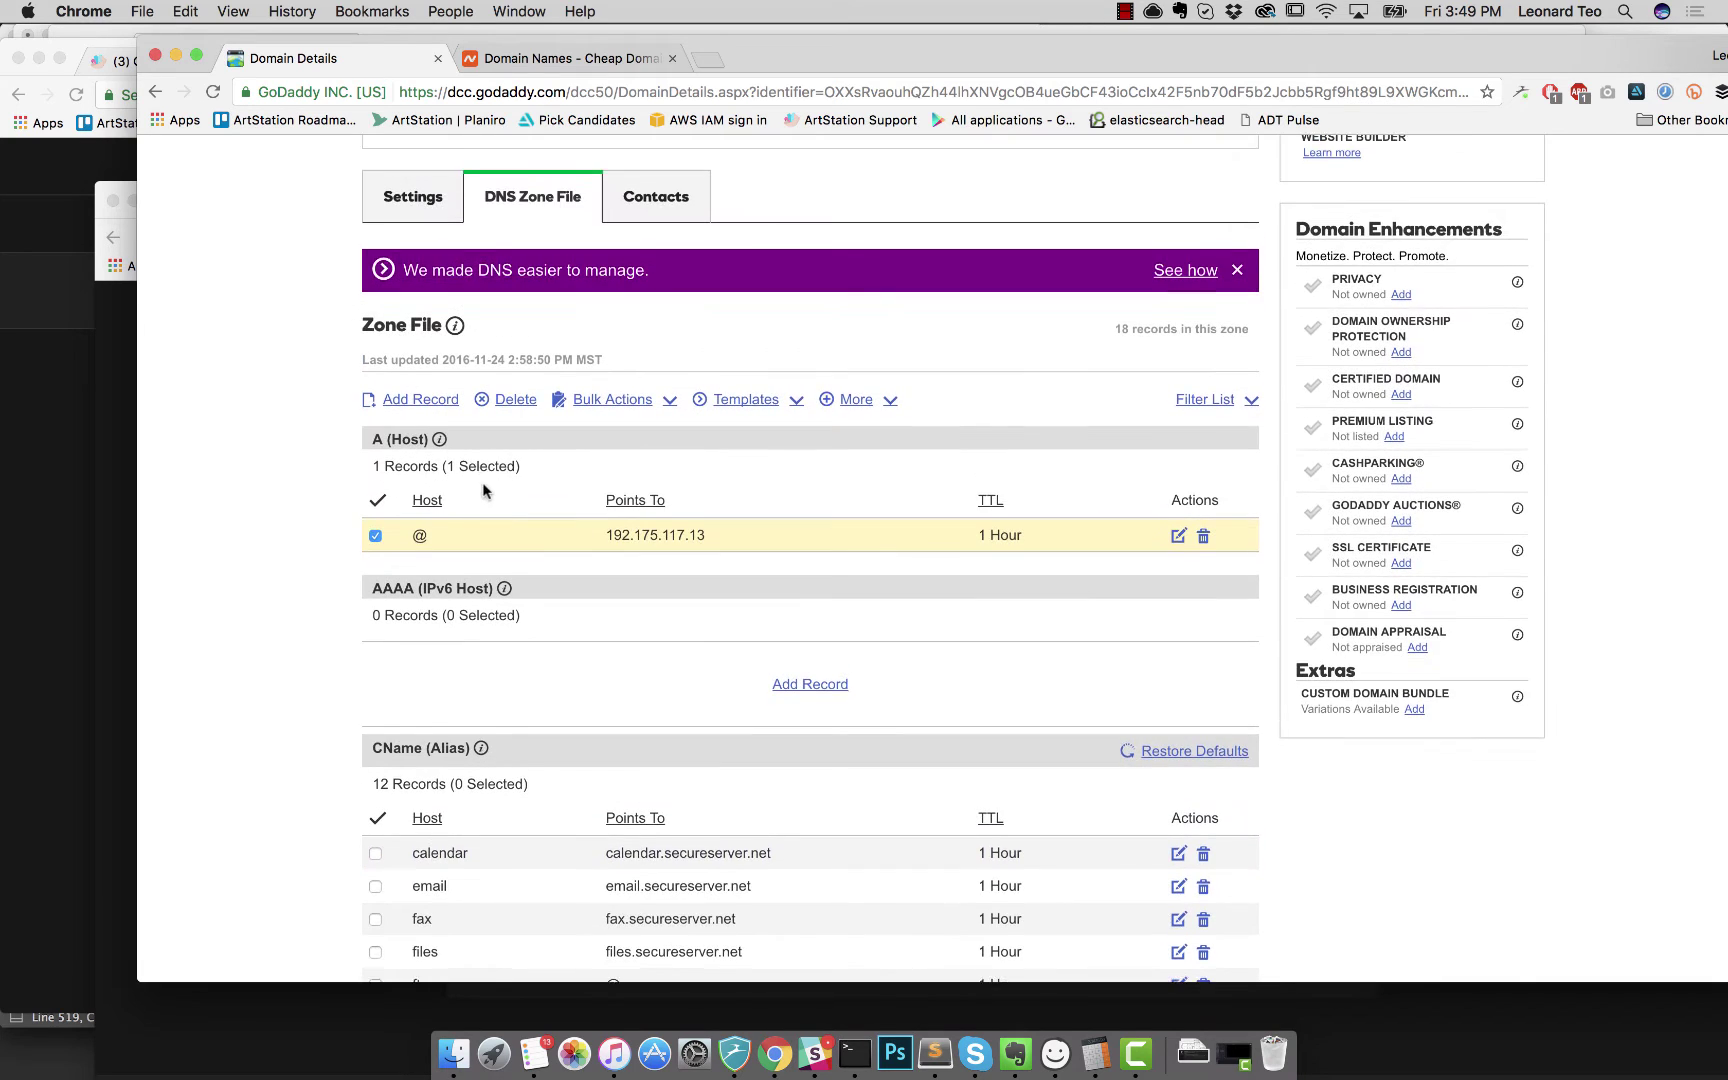
scroll(482, 488, "up", 8)
scroll(641, 617, "down", 20)
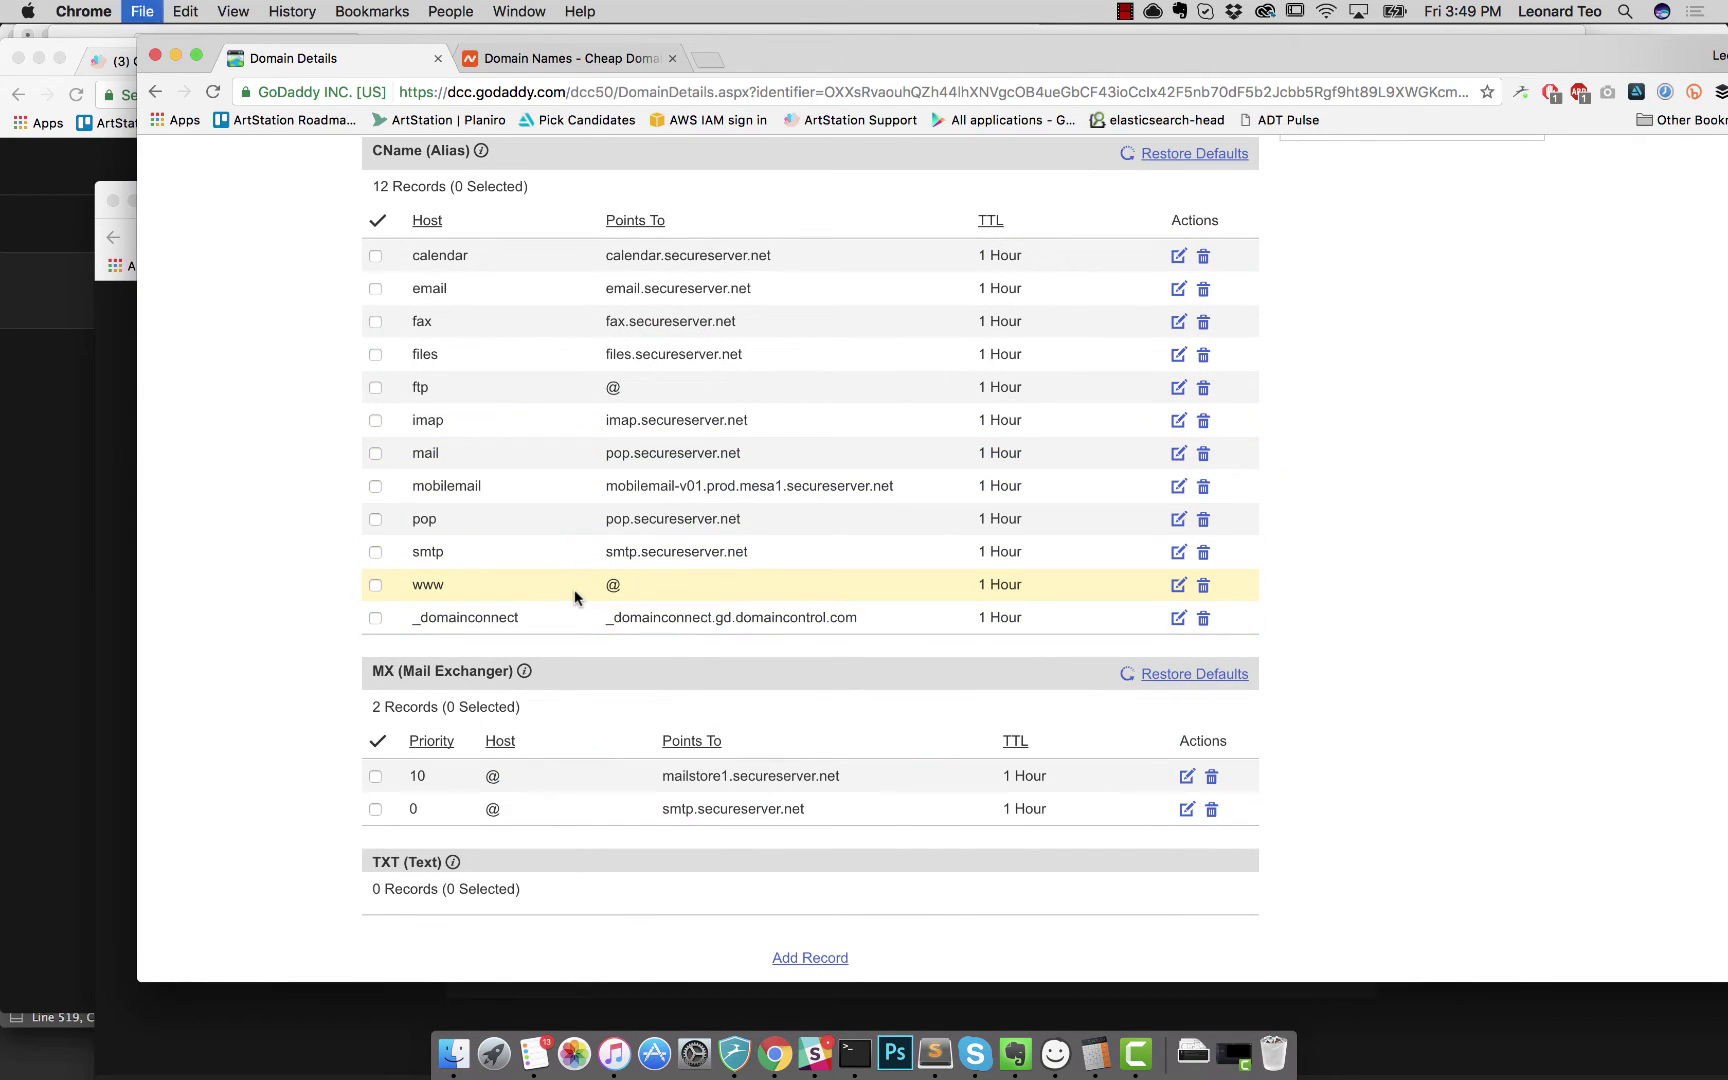
key("super+n")
type("www.leet")
key("Return")
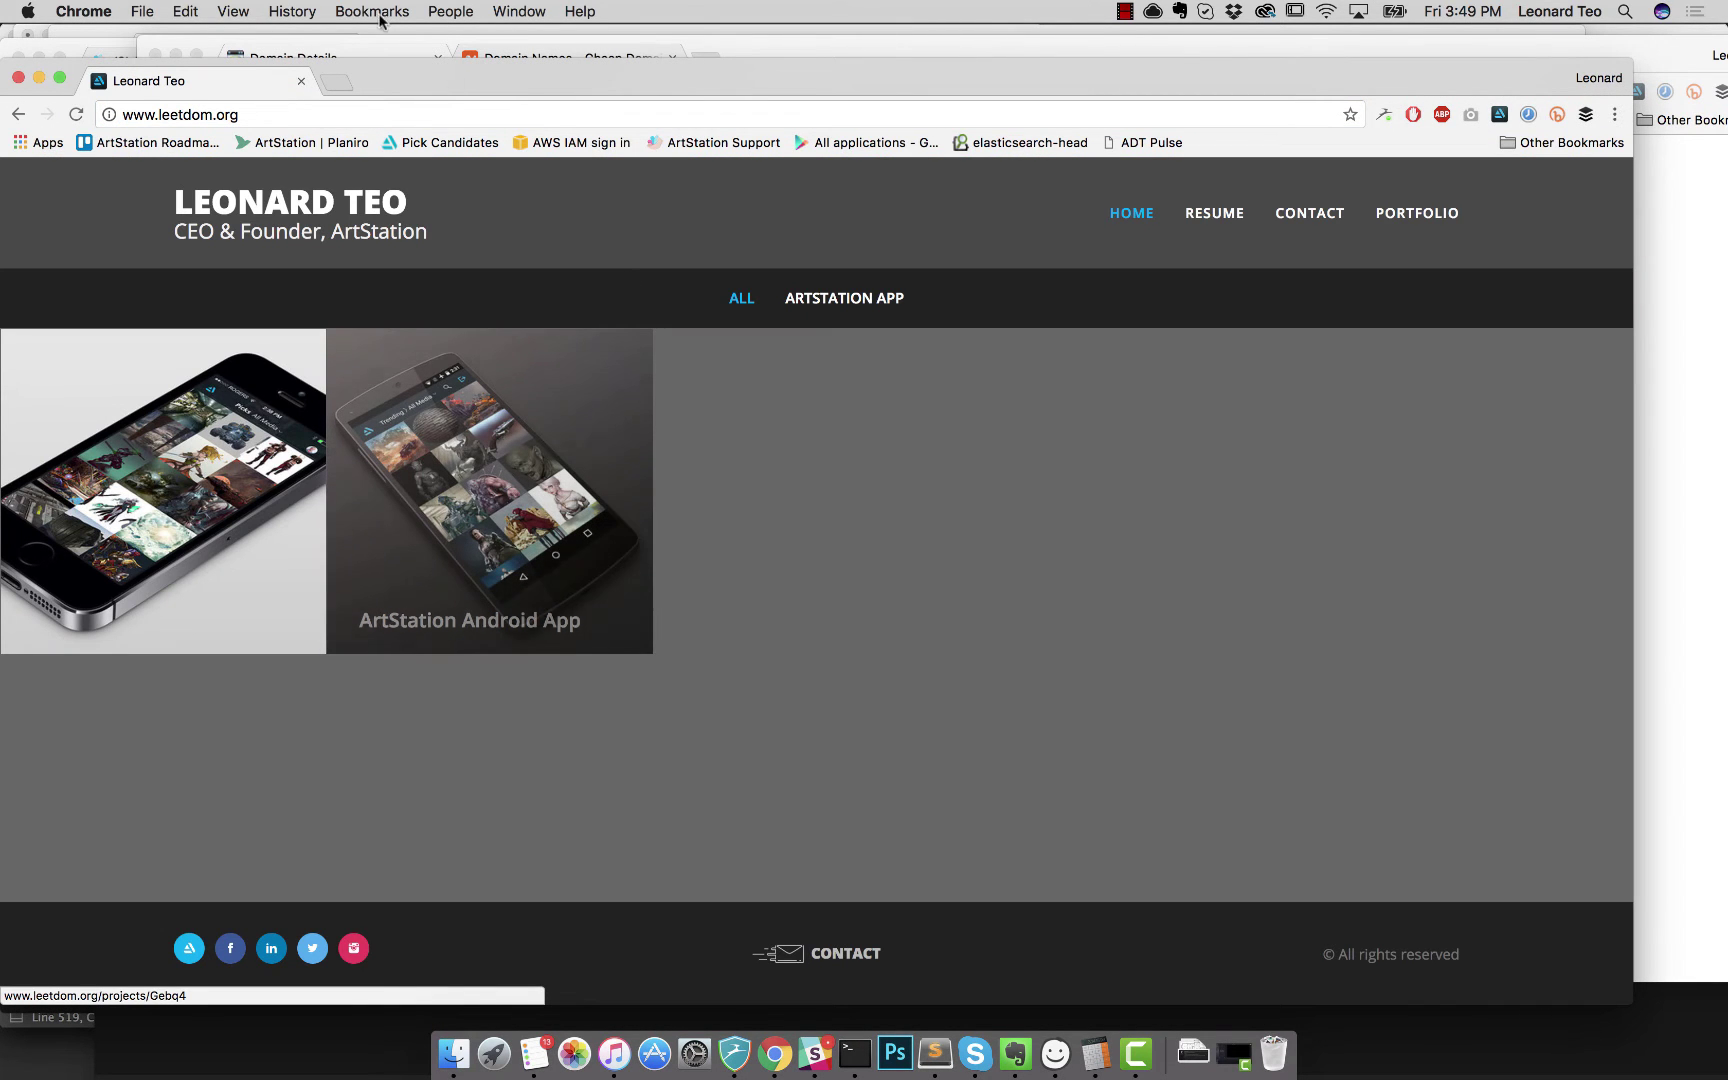
Step: Load leetdom.org without the www prefix to test the root record, and close the test window
left_click_drag(420, 78, 445, 79)
double_click(165, 117)
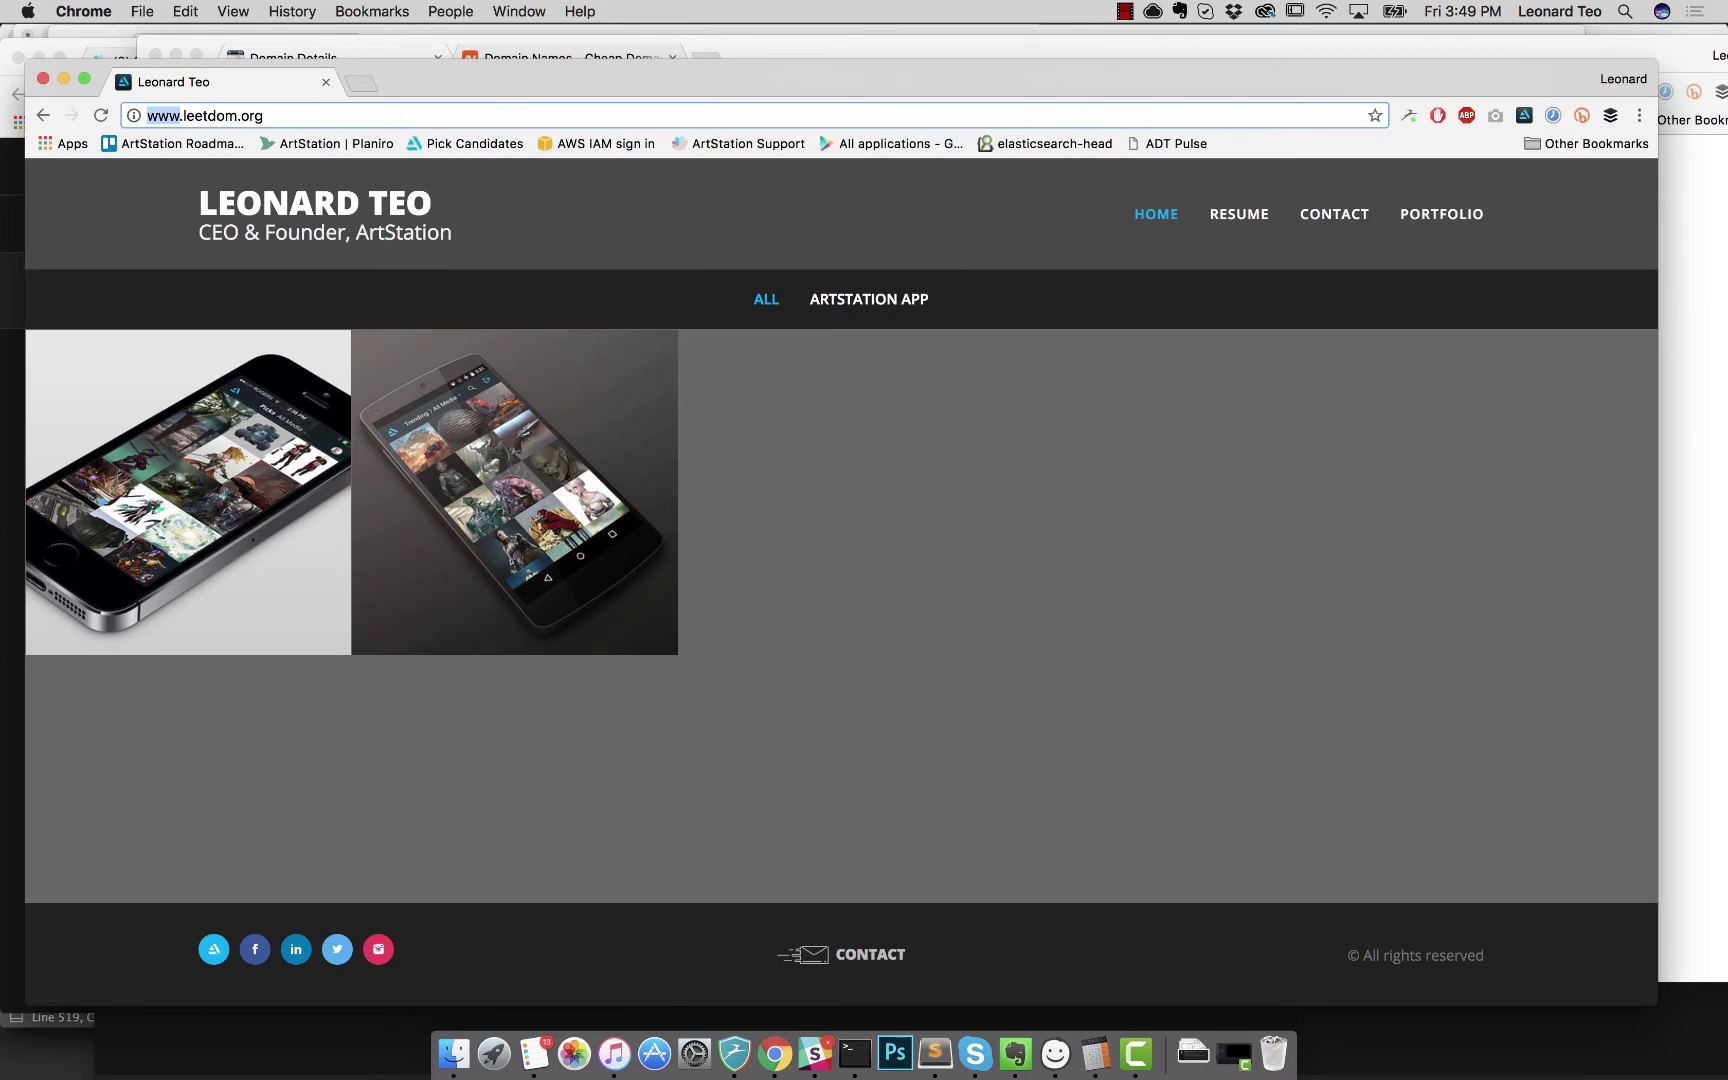
key("BackSpace")
key("Return")
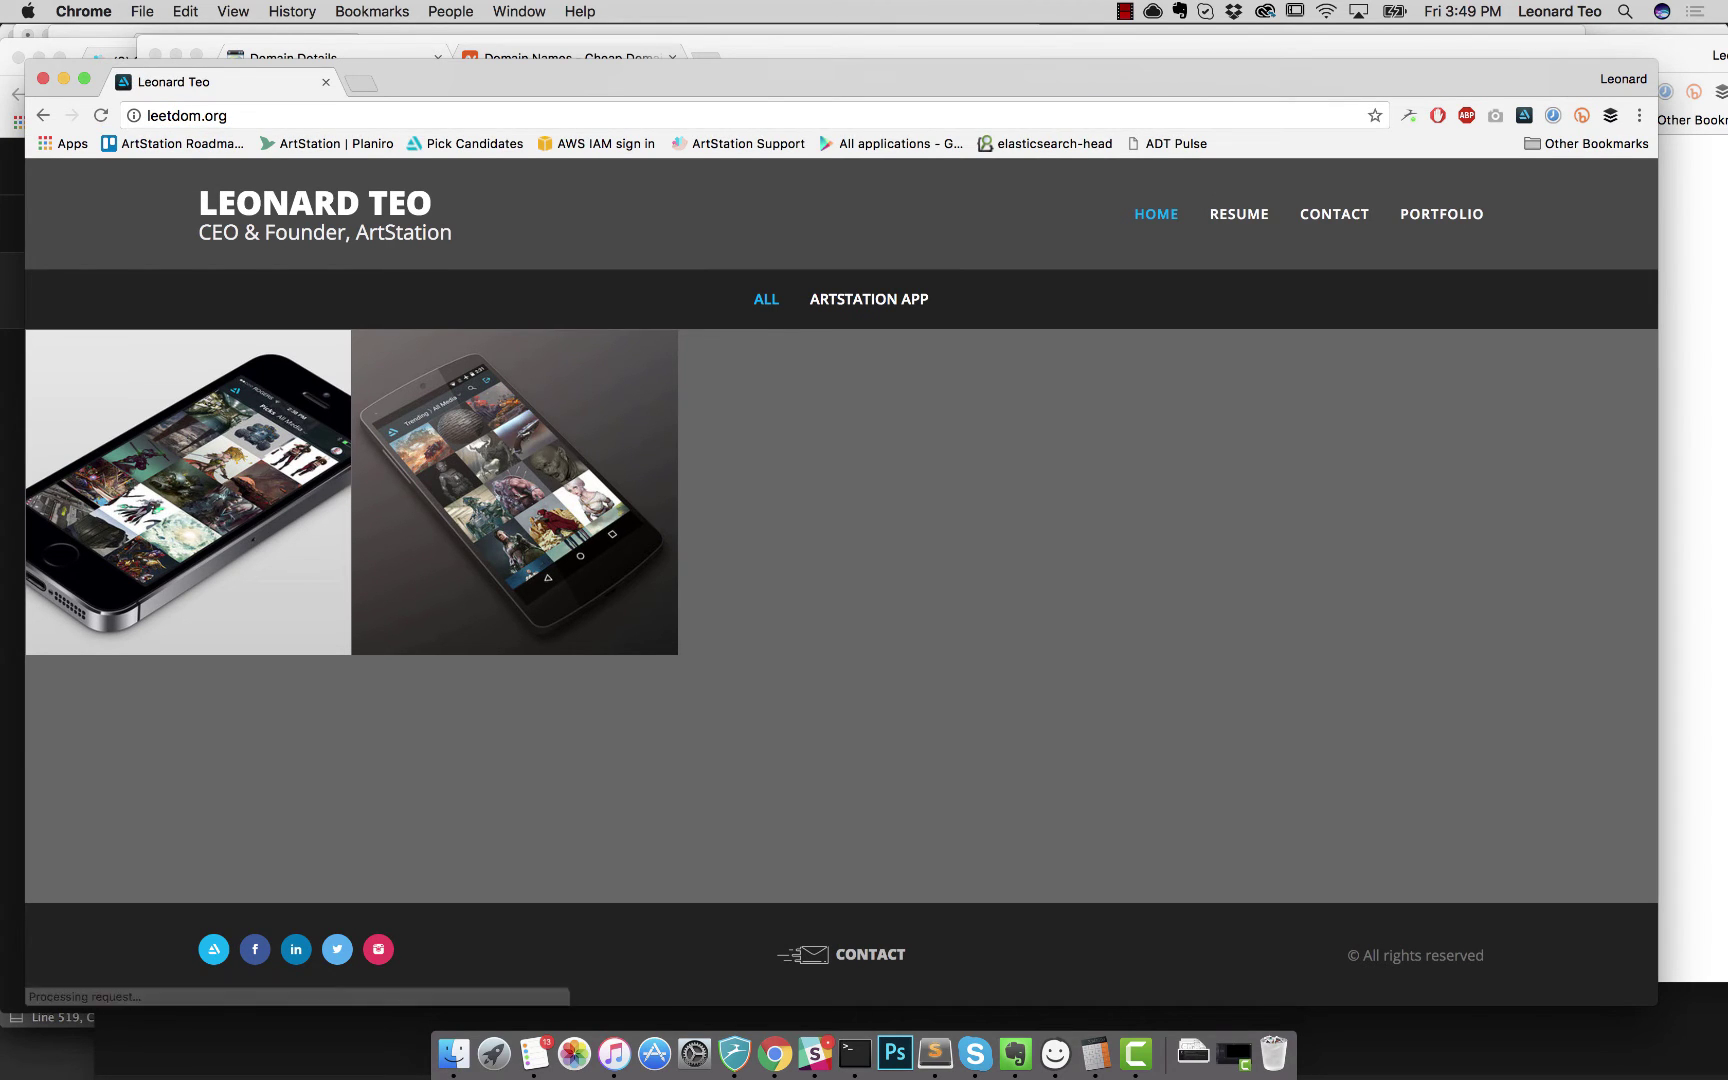
left_click_drag(35, 76, 34, 78)
left_click(41, 78)
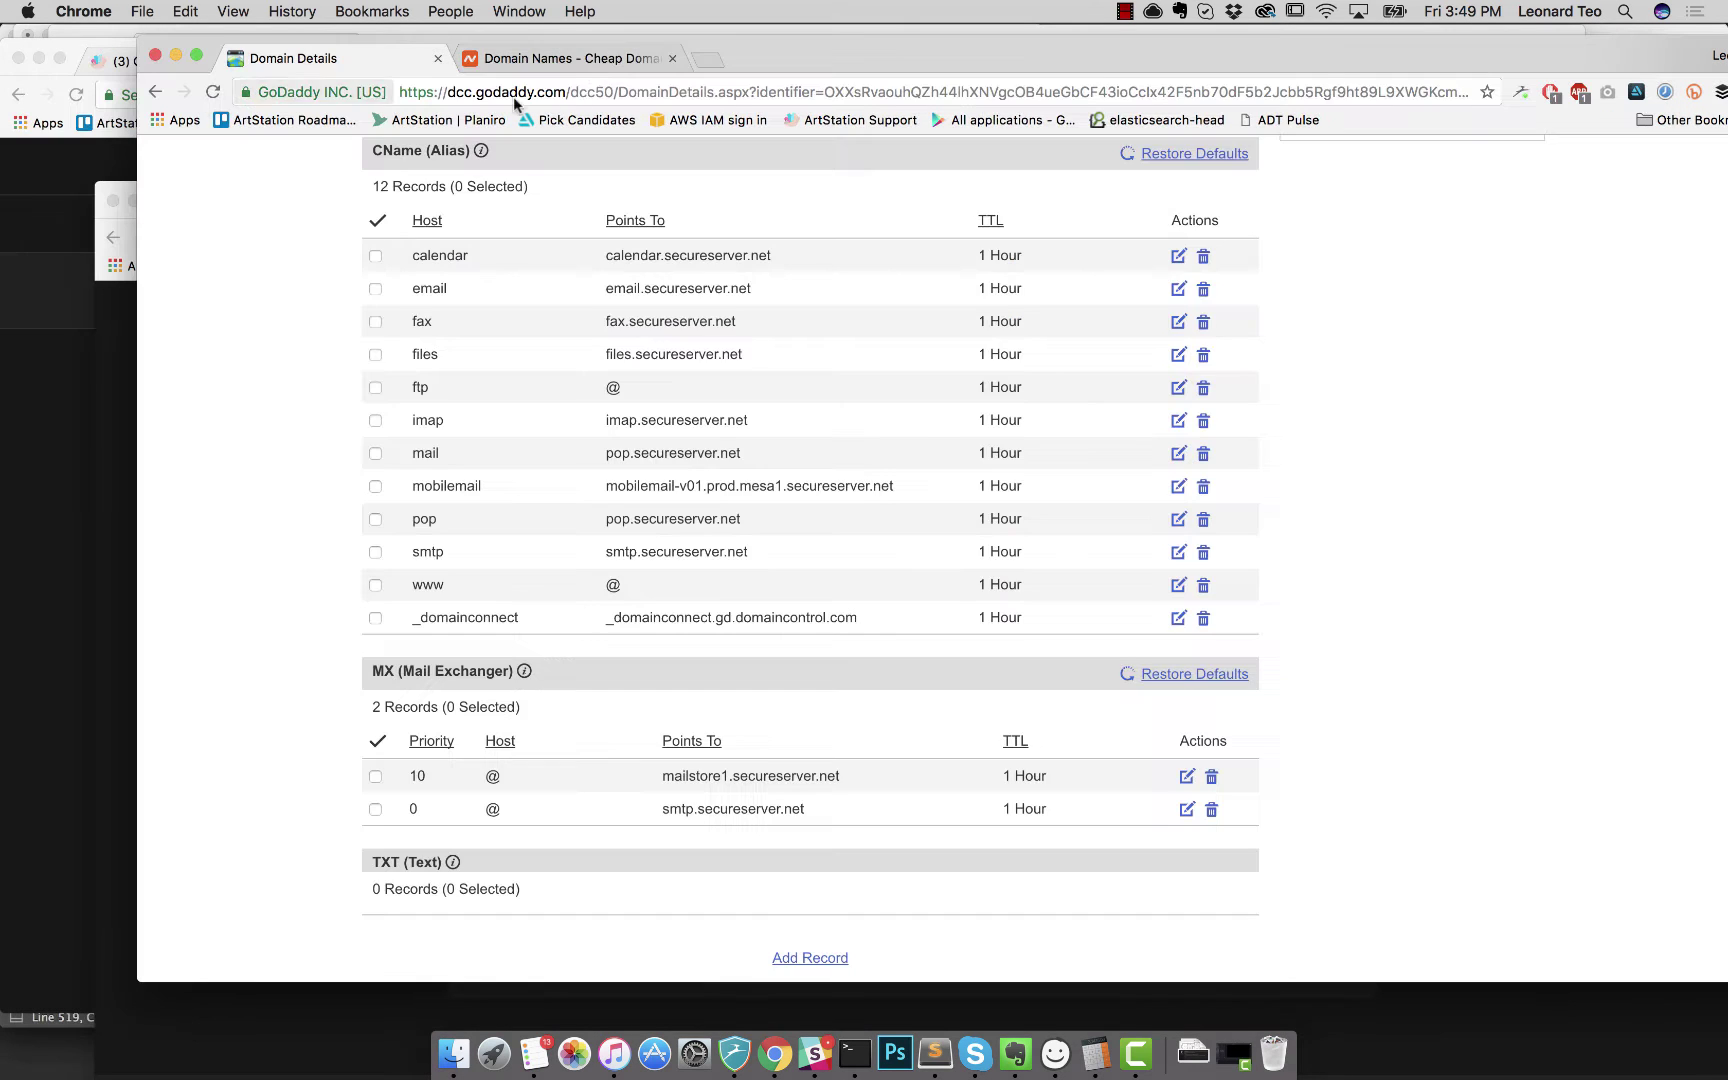
Step: Switch to the Namecheap site, open the account's domain list and locate teapotmaster.com
left_click(566, 60)
left_click_drag(1448, 67, 1341, 72)
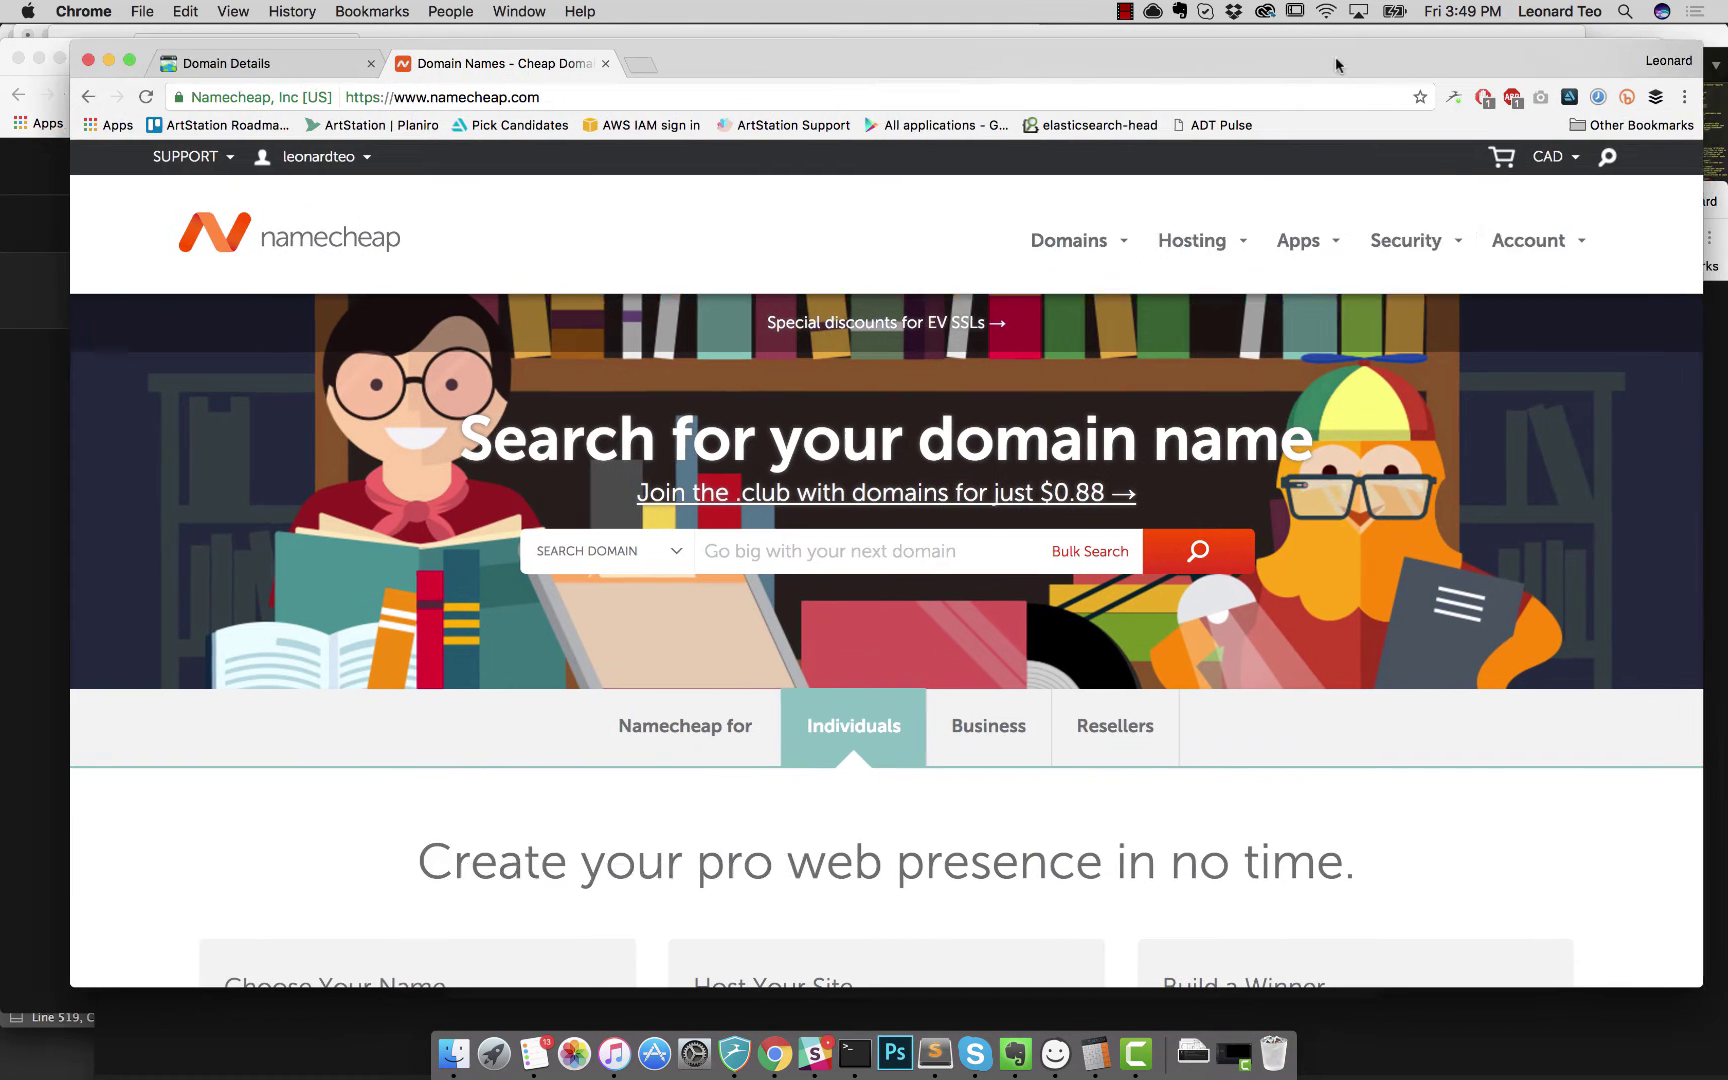
mouse_move(1488, 241)
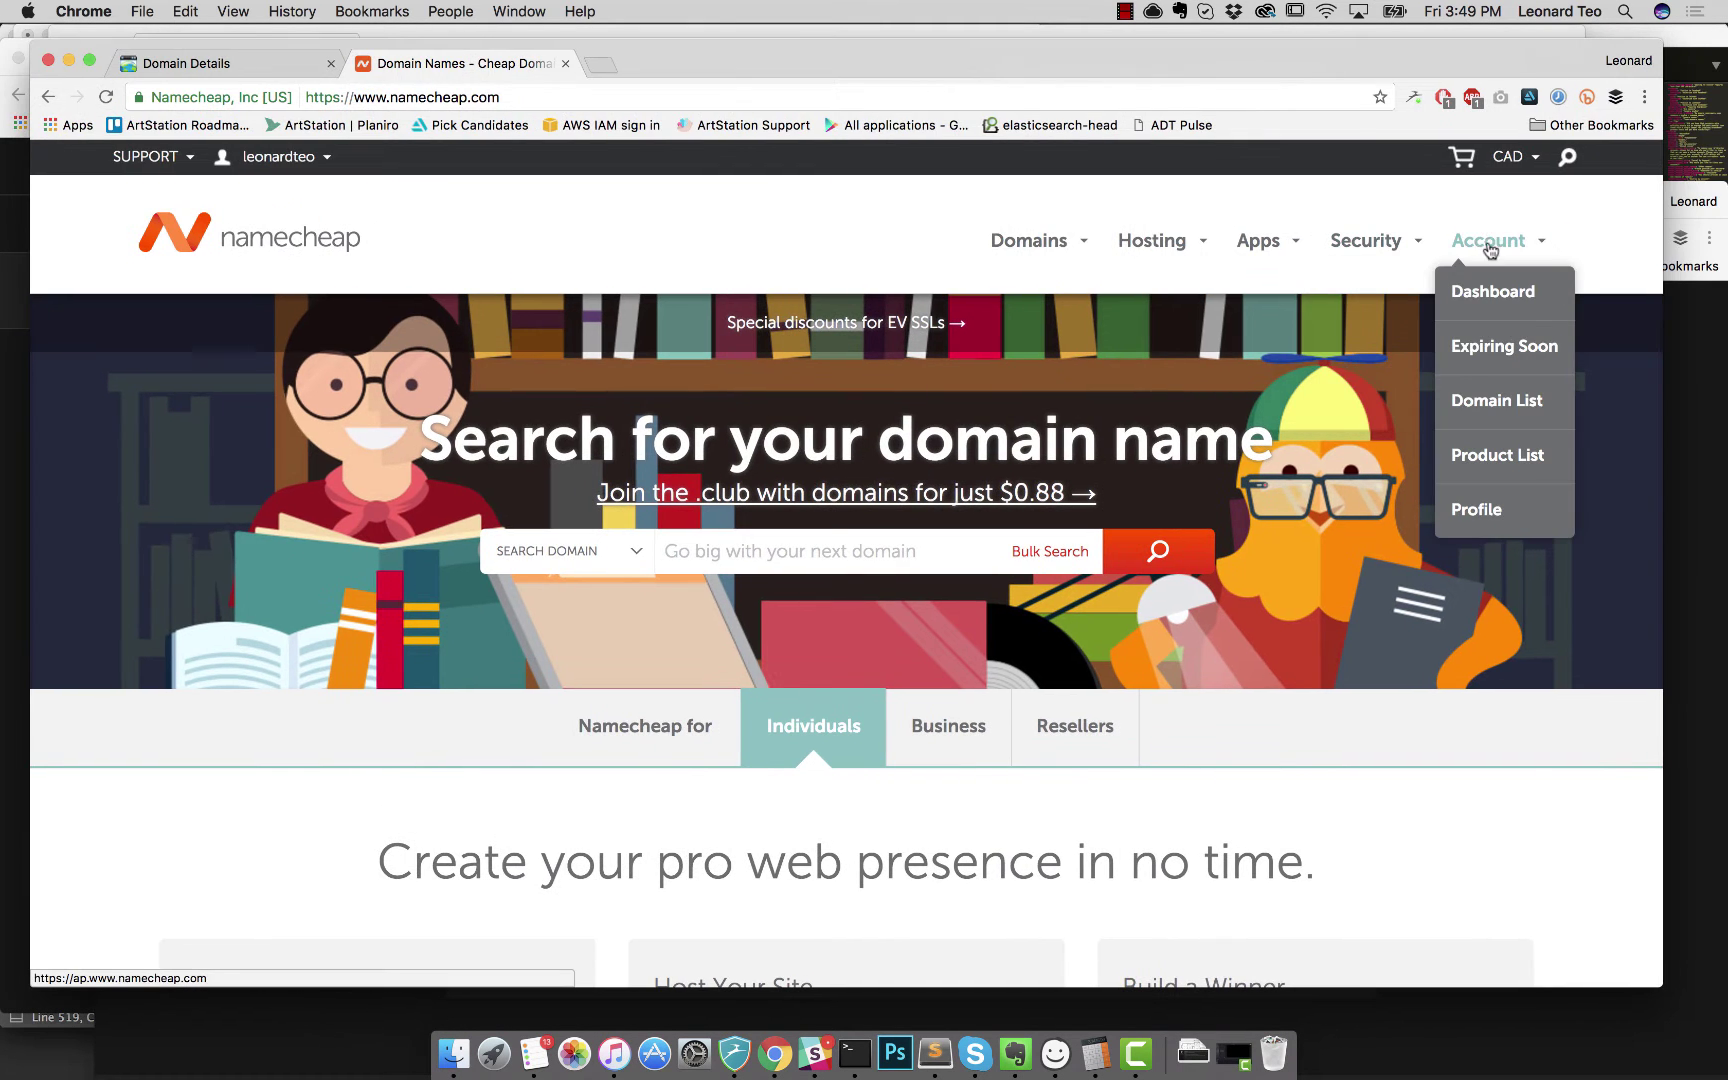
left_click(1512, 410)
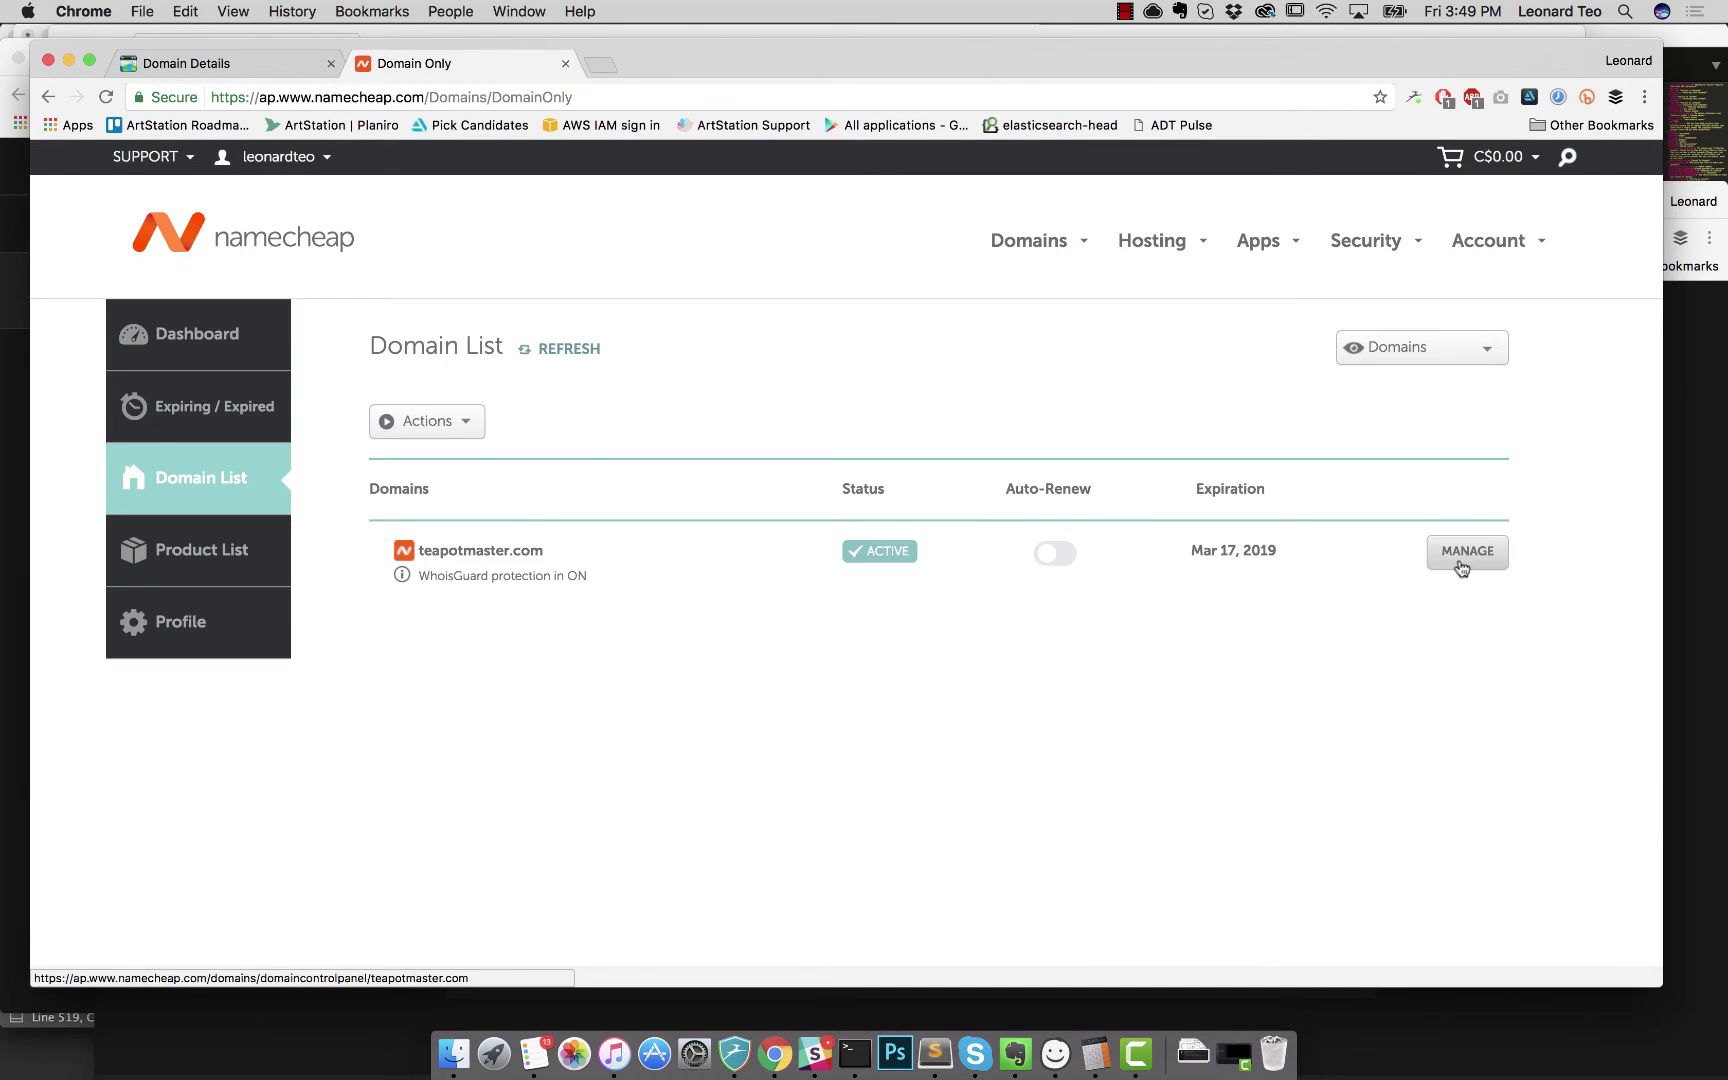
left_click_drag(462, 551, 555, 552)
left_click(488, 551)
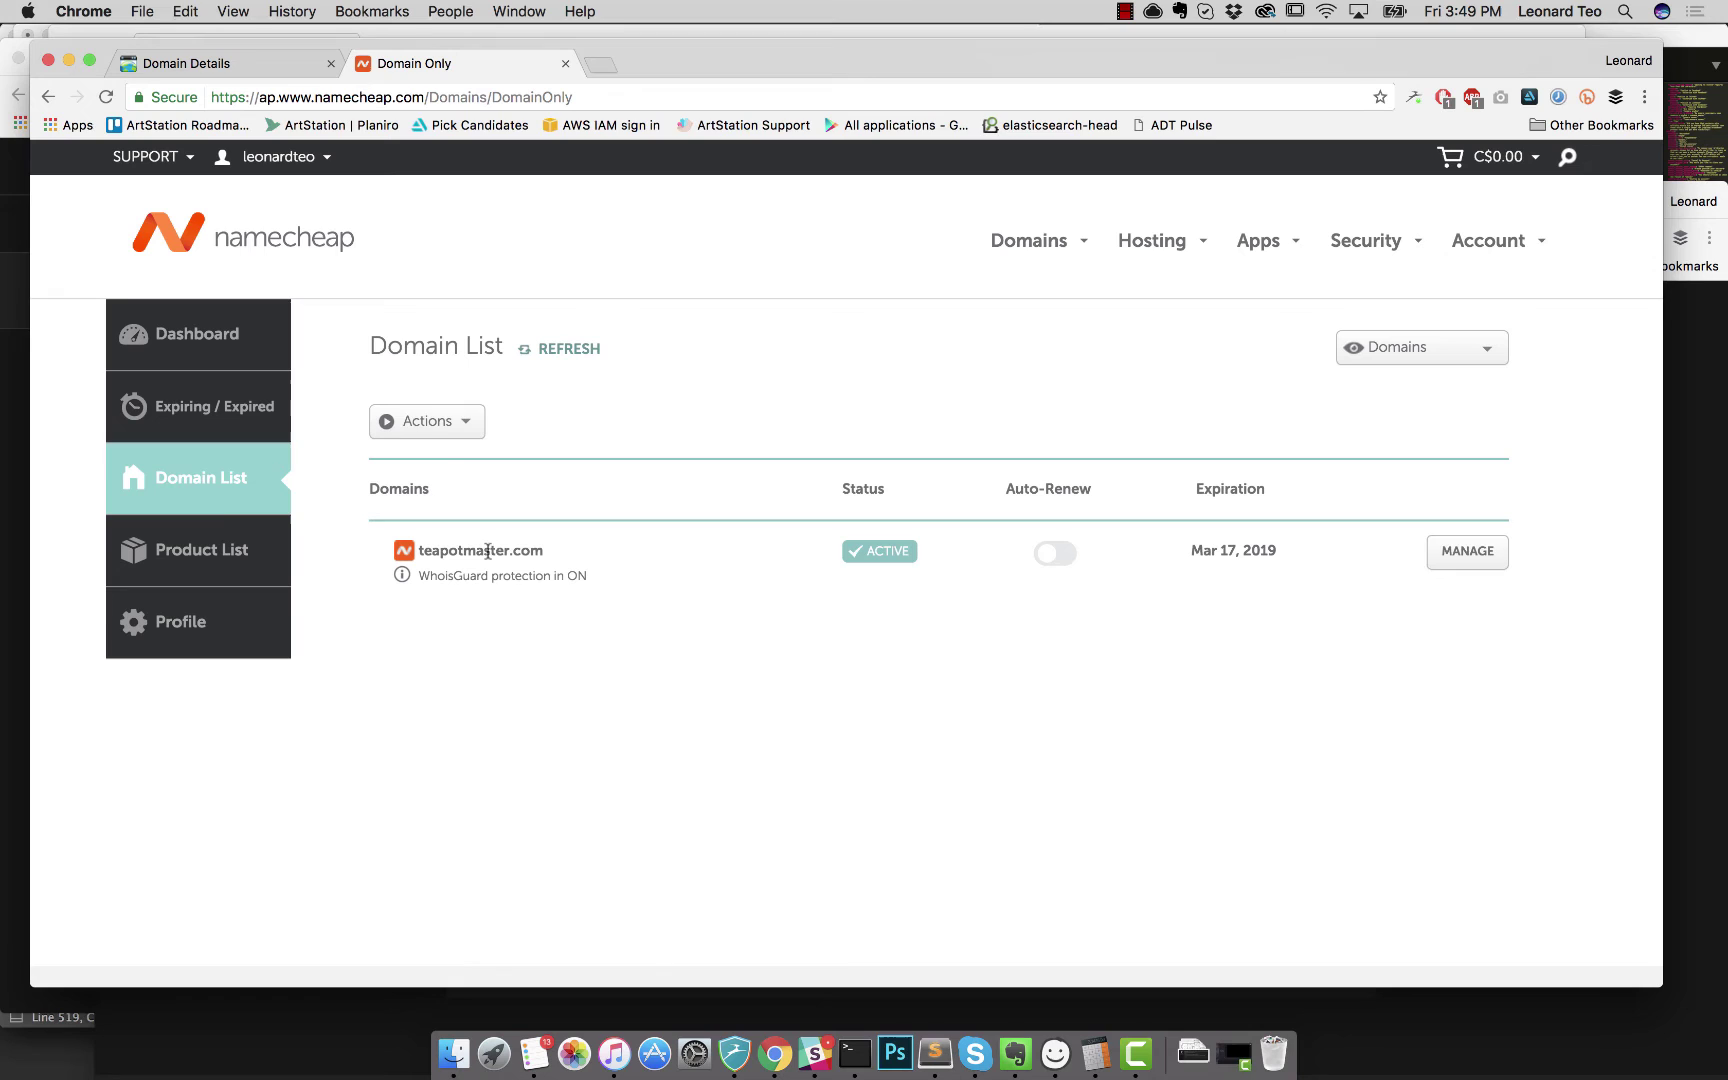
Step: Open the Advanced DNS settings of teapotmaster.com and examine its A and www CNAME host records
left_click(1468, 551)
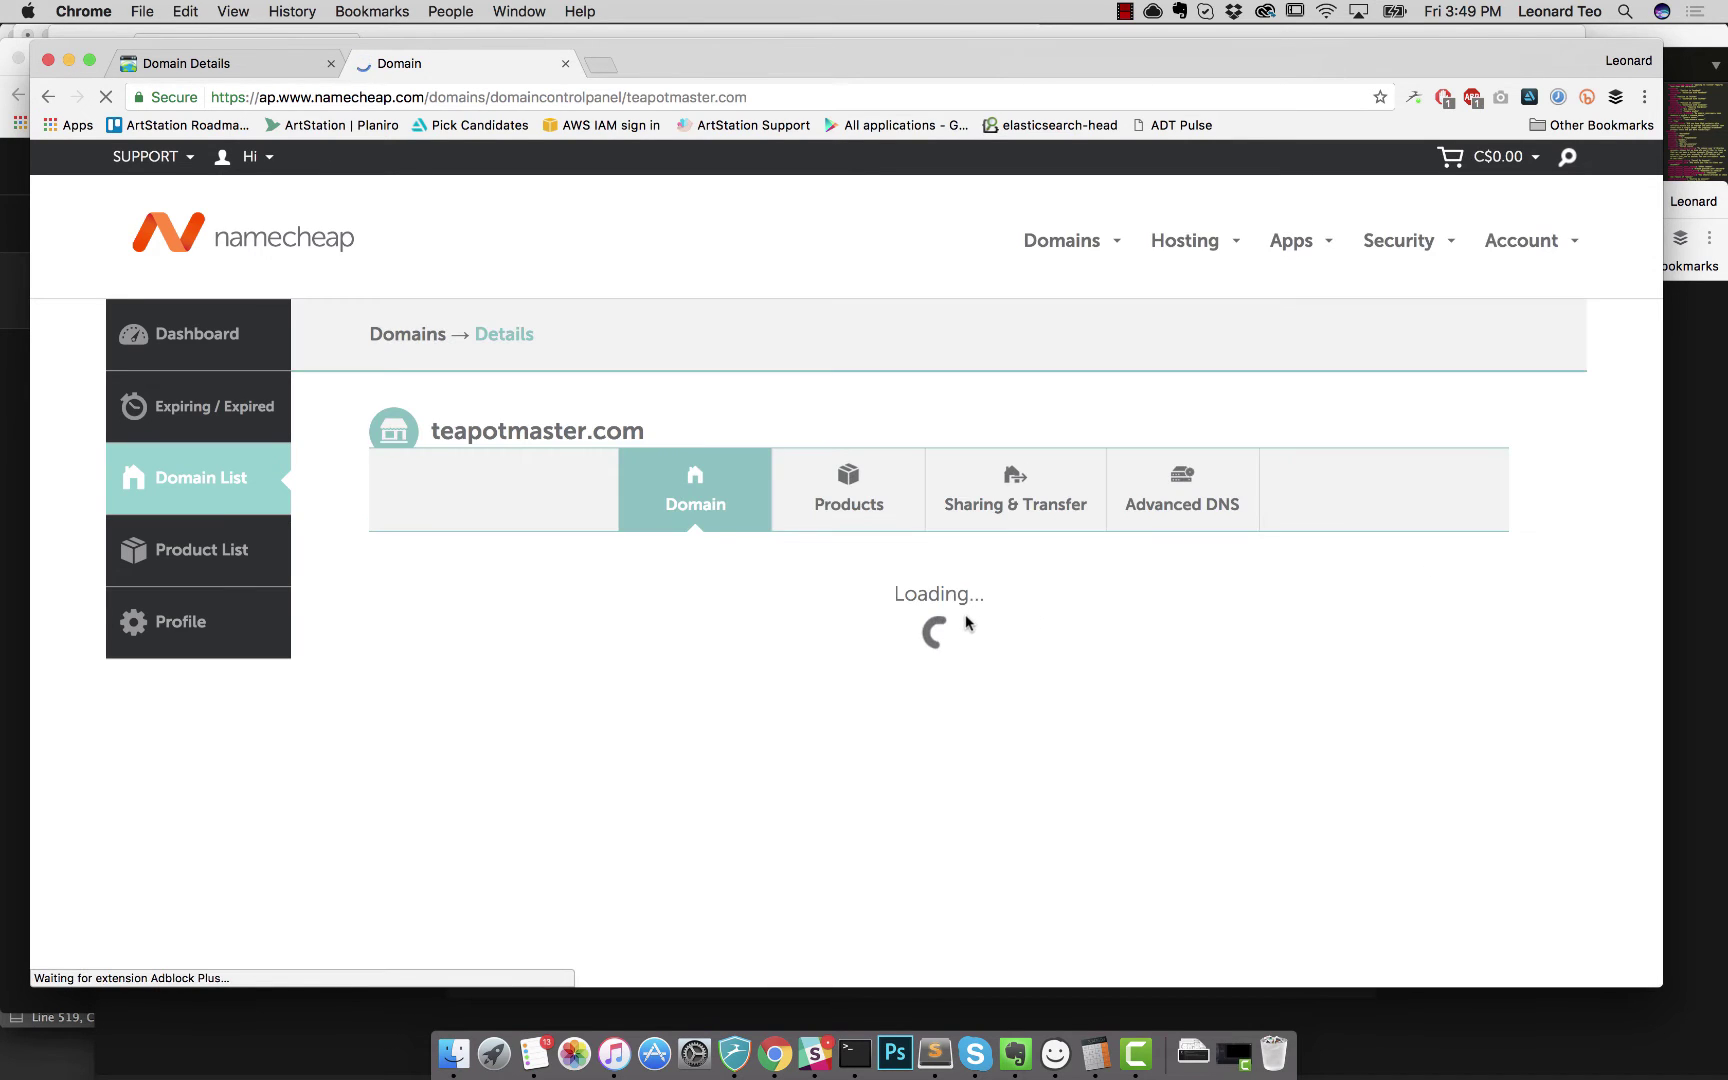
left_click(1192, 533)
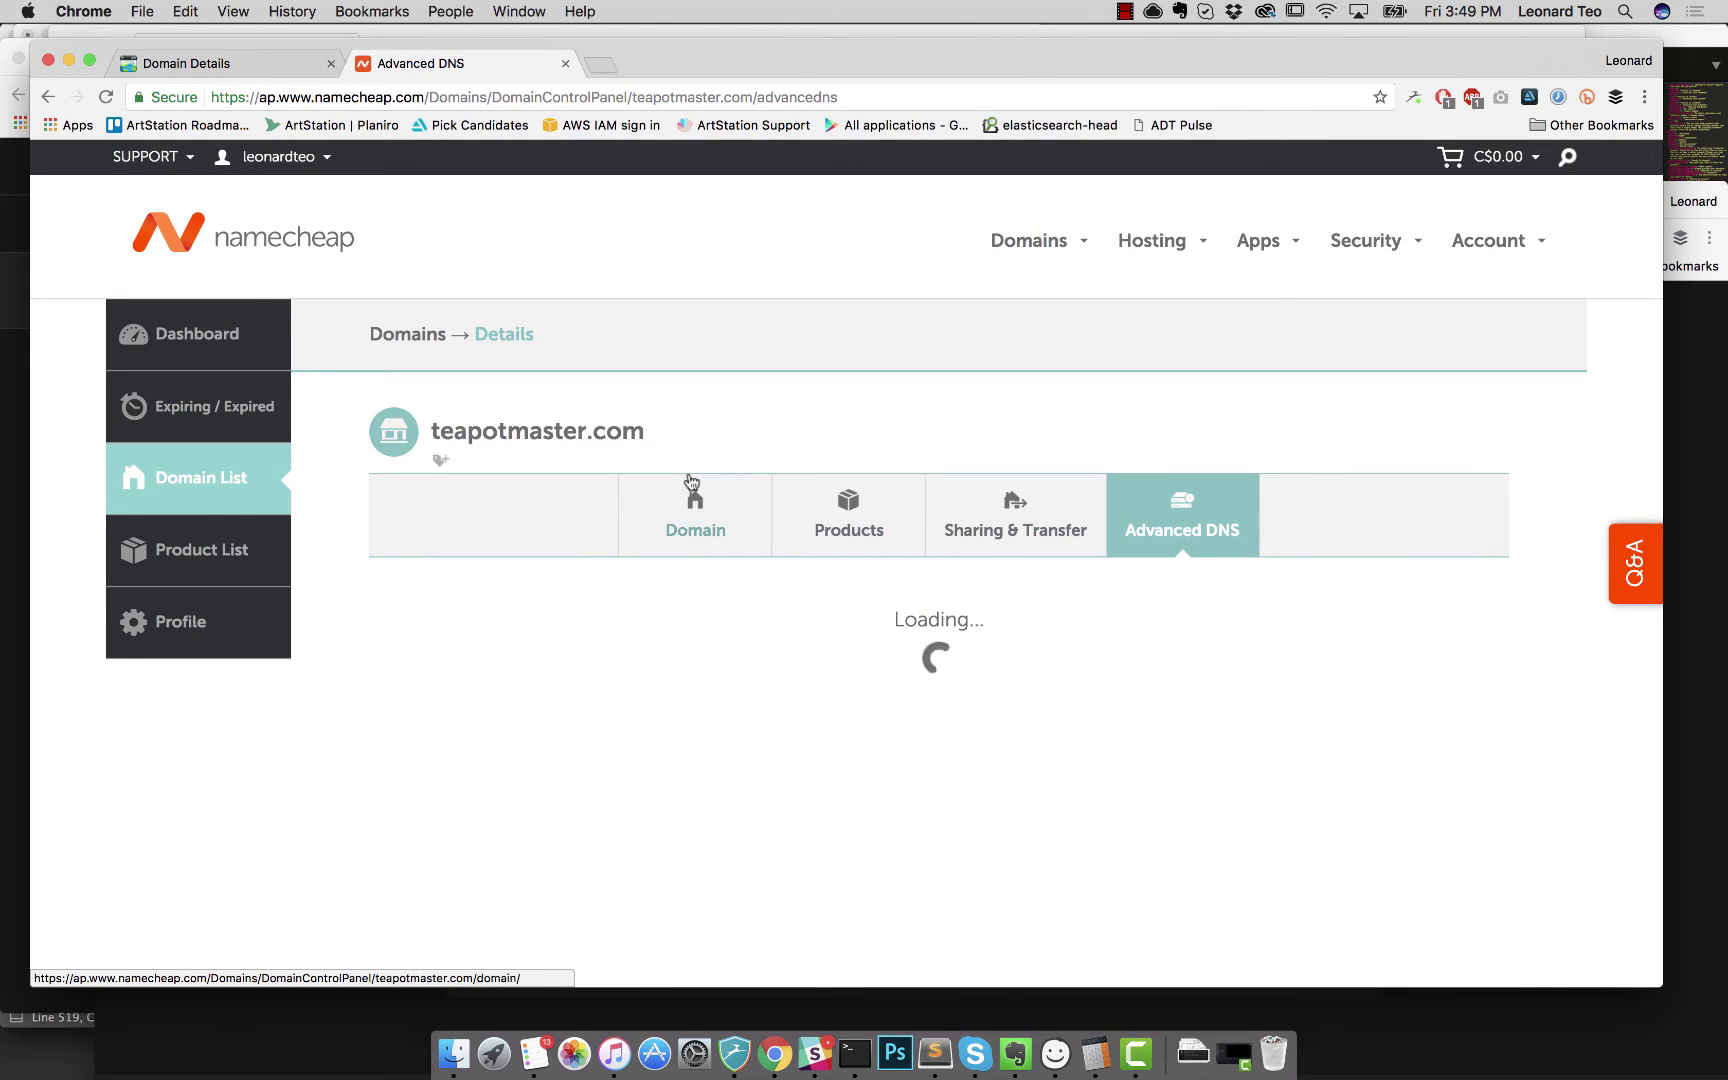
scroll(750, 582, "down", 1)
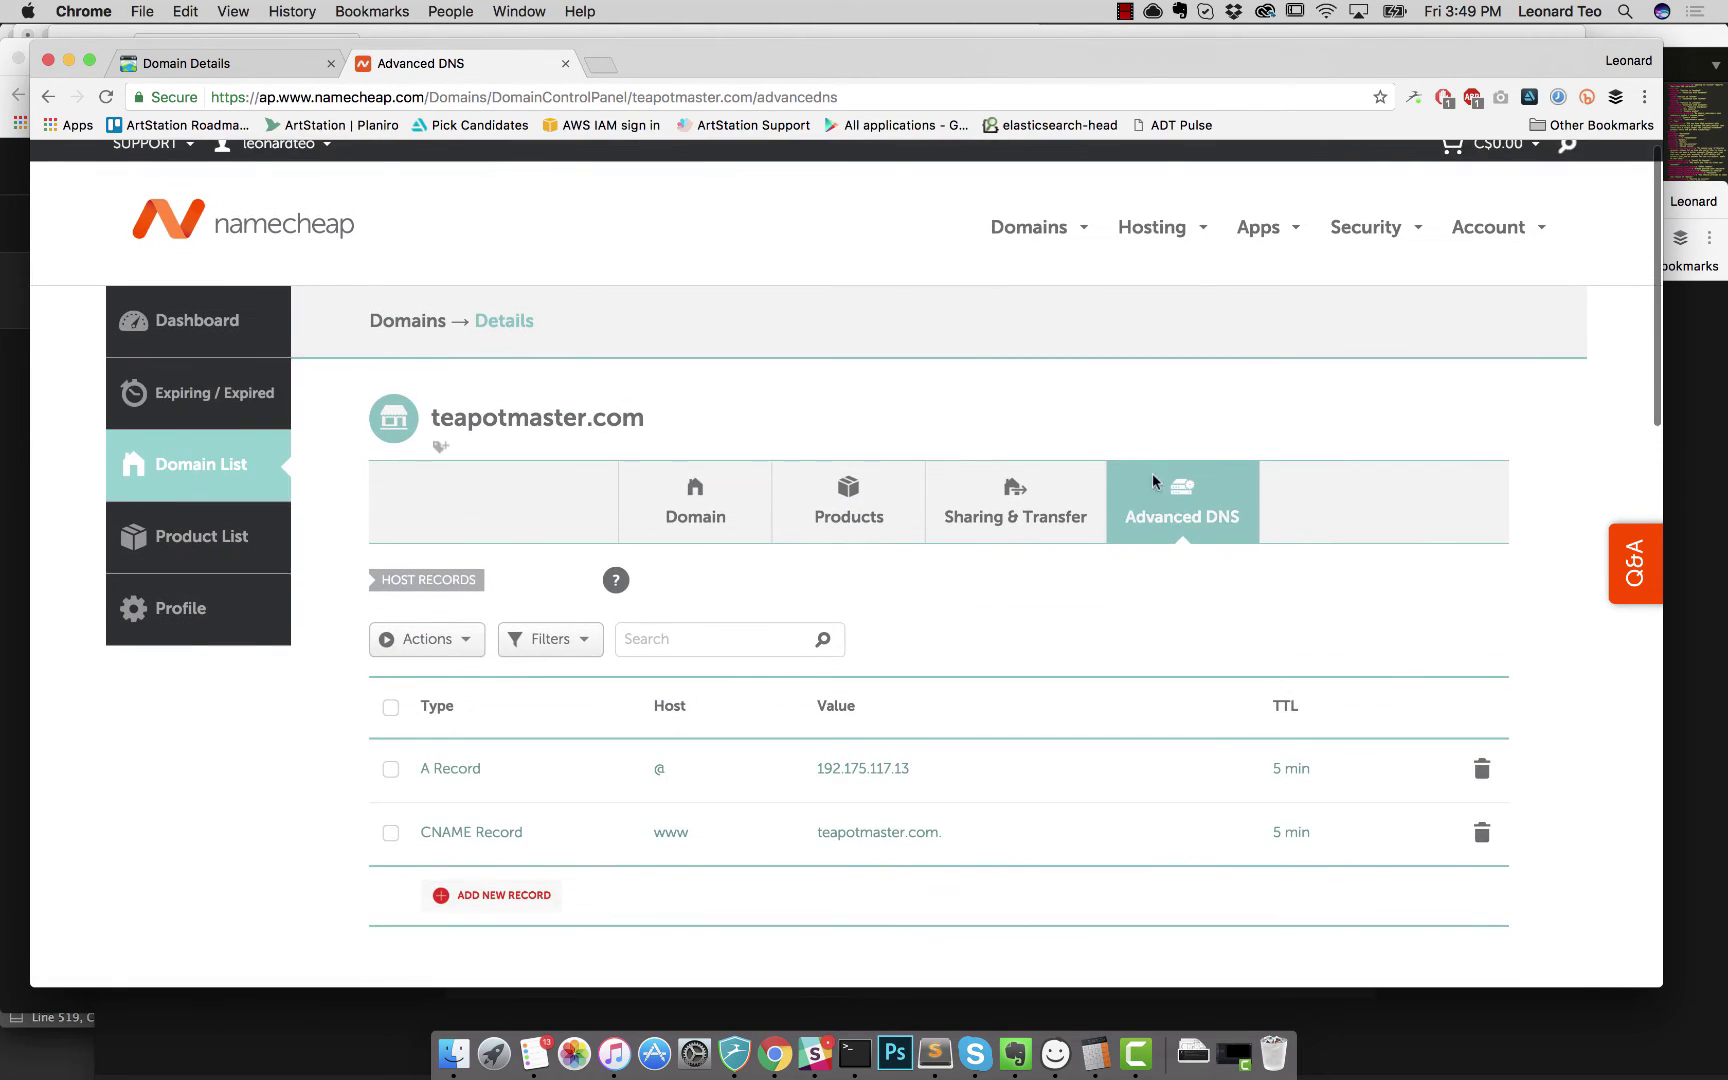
scroll(850, 628, "down", 4)
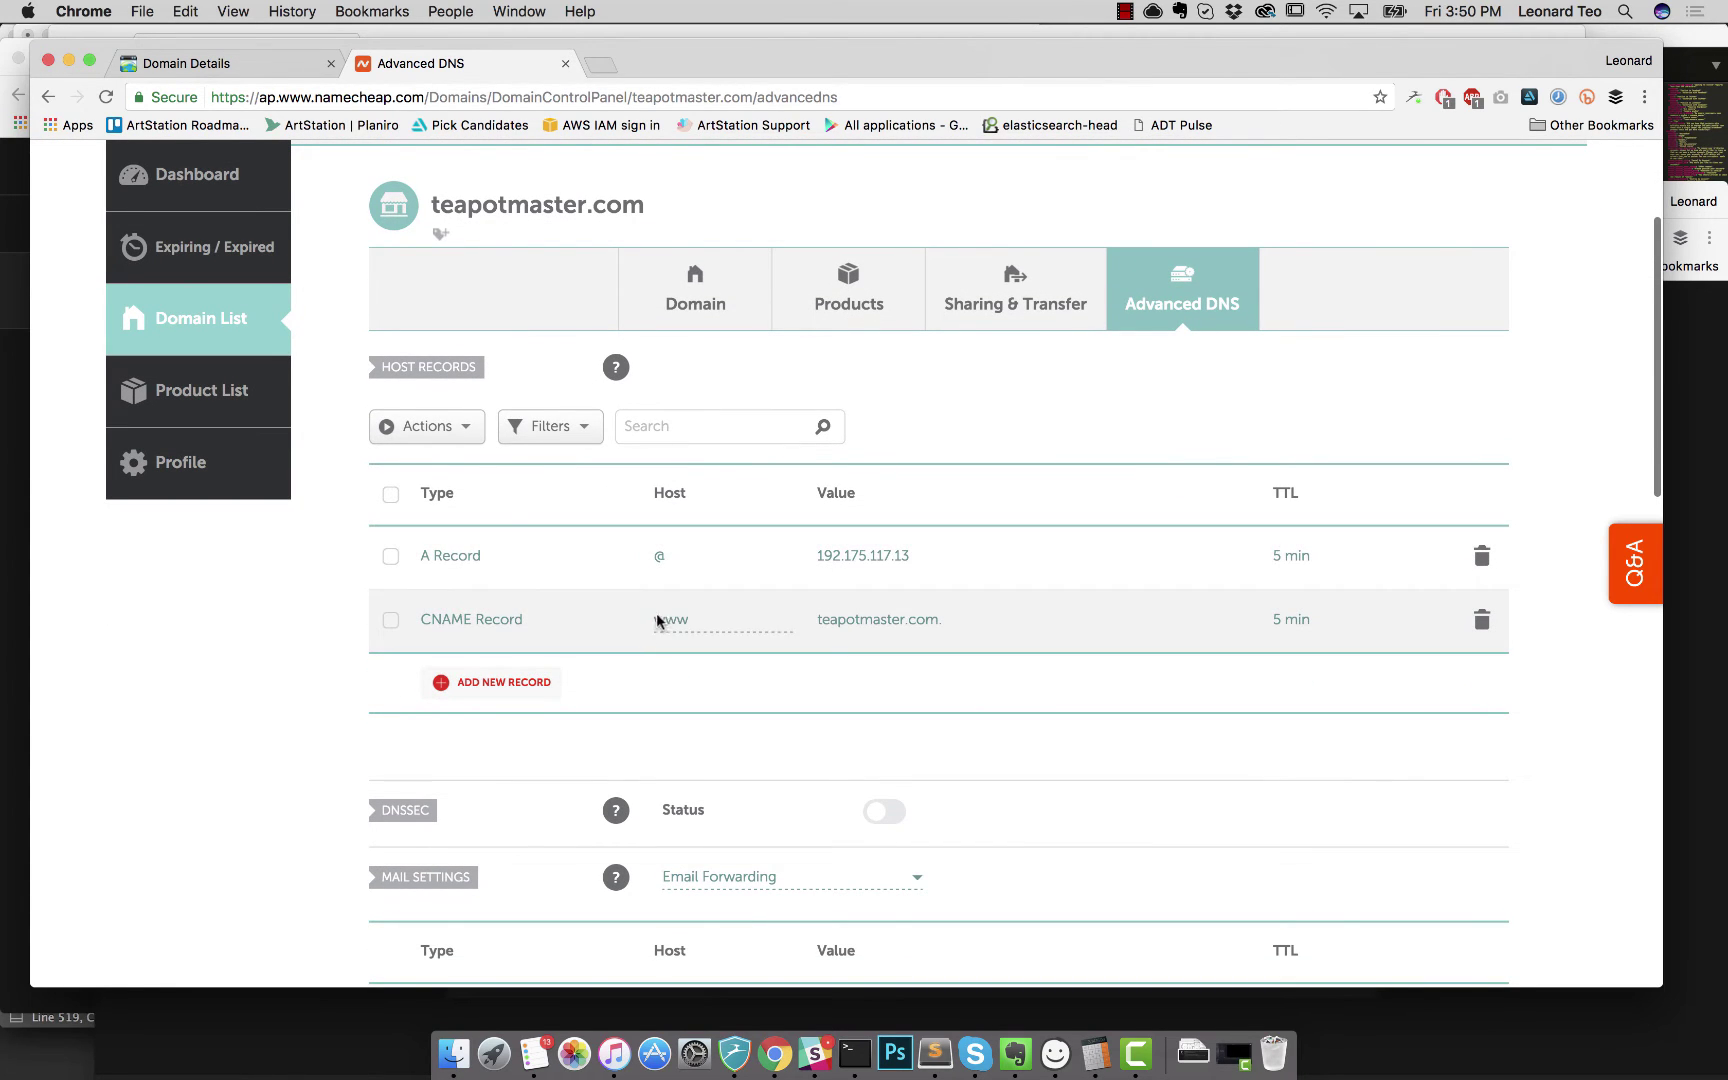
scroll(657, 598, "down", 2)
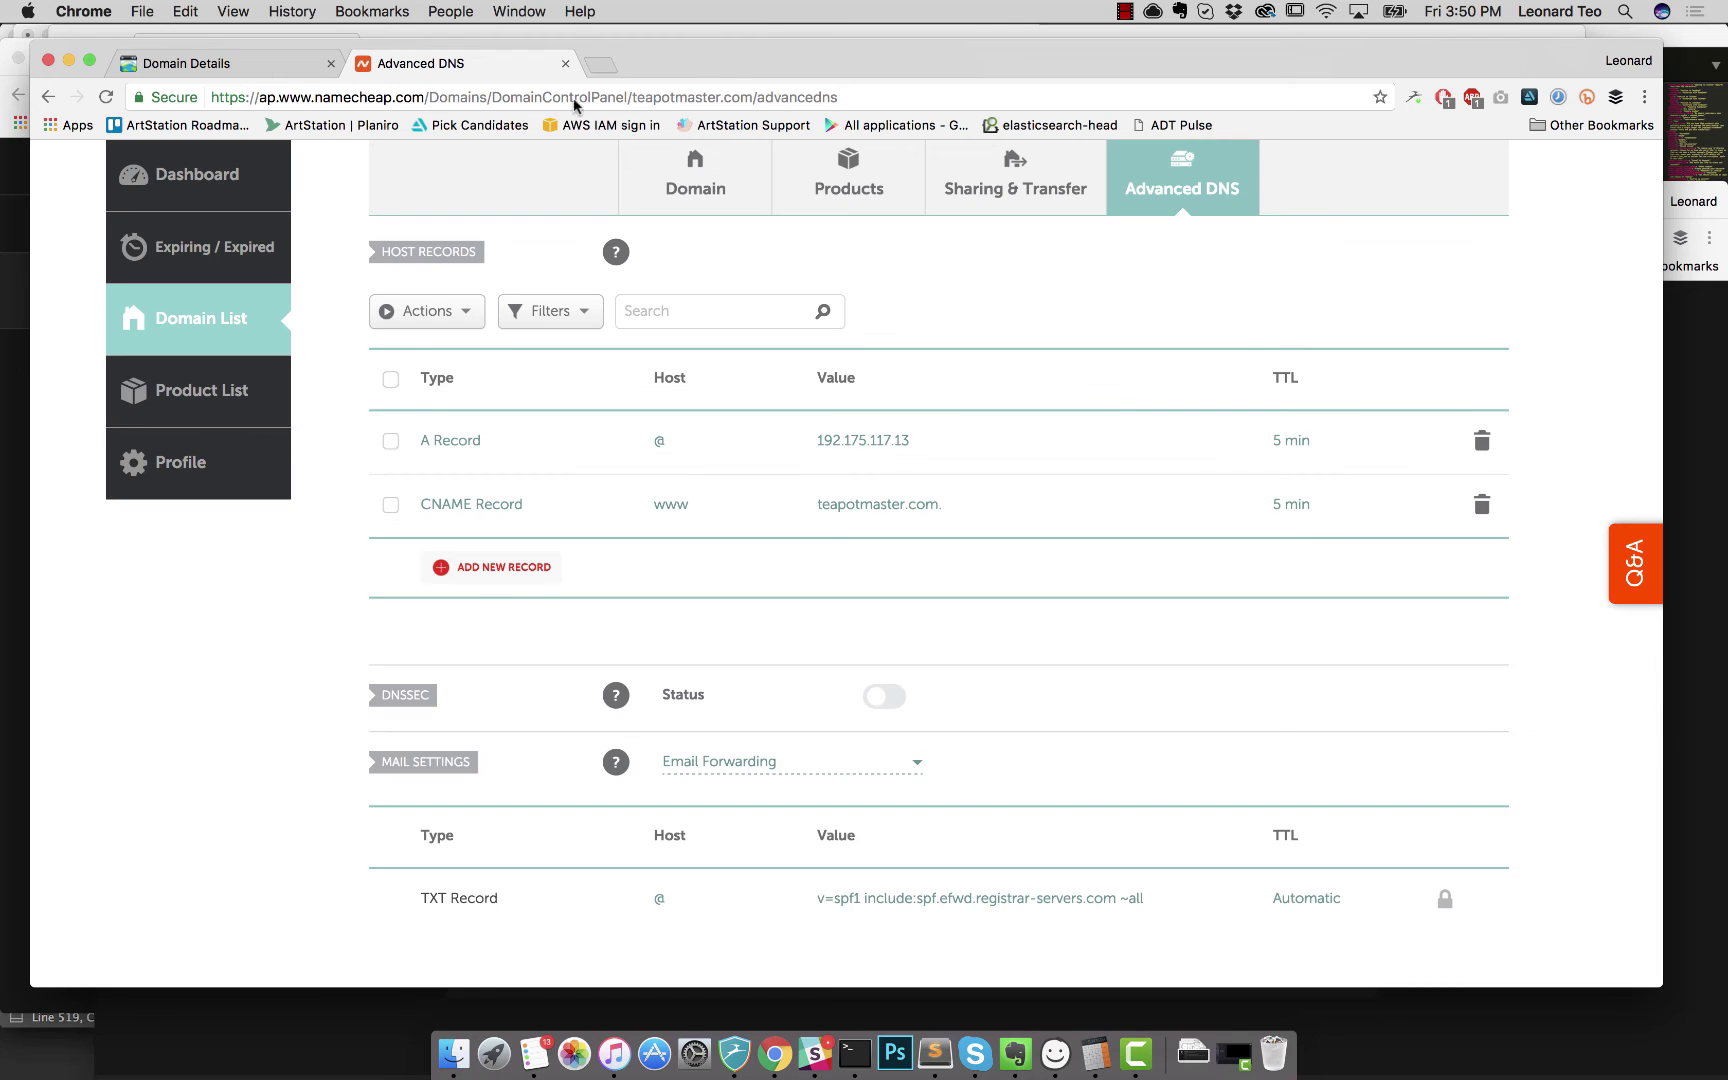
Step: Switch to ArtStation's Custom Domain Names settings and highlight the IP address given for root level domains
left_click_drag(622, 66, 739, 95)
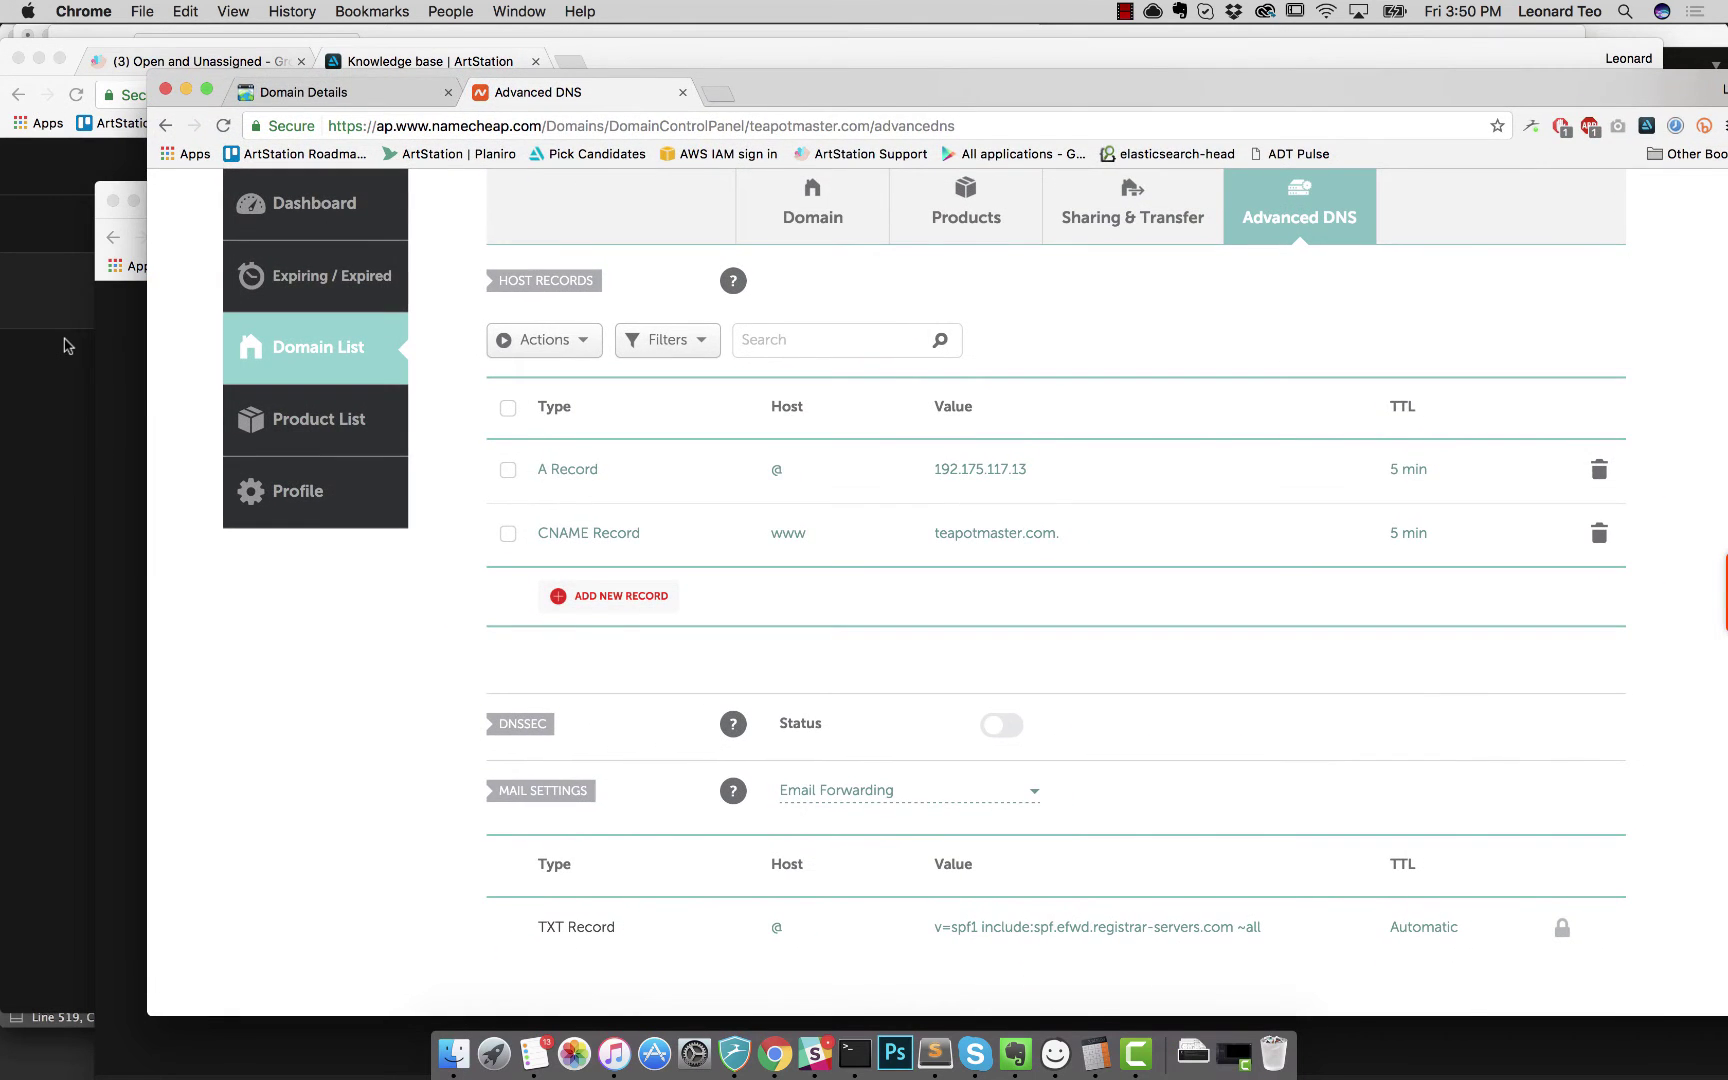
left_click(65, 345)
left_click_drag(1651, 1007, 455, 750)
left_click(400, 820)
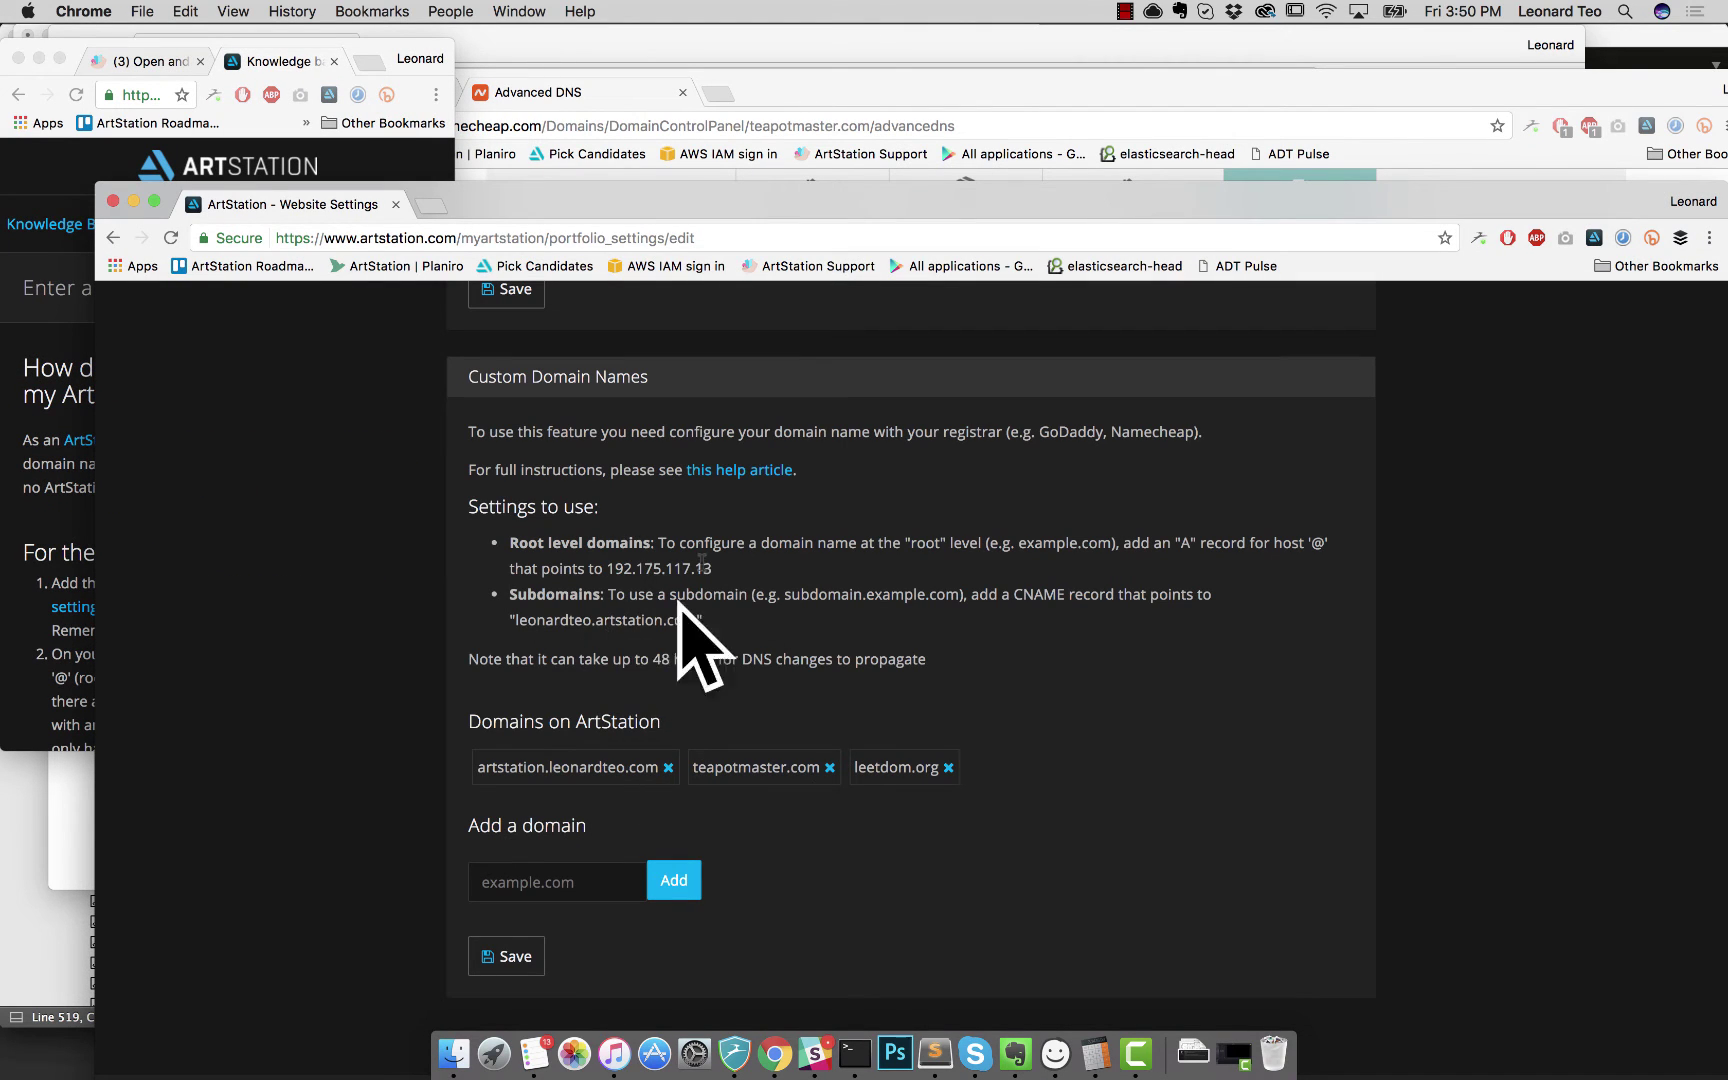
left_click_drag(607, 570, 721, 571)
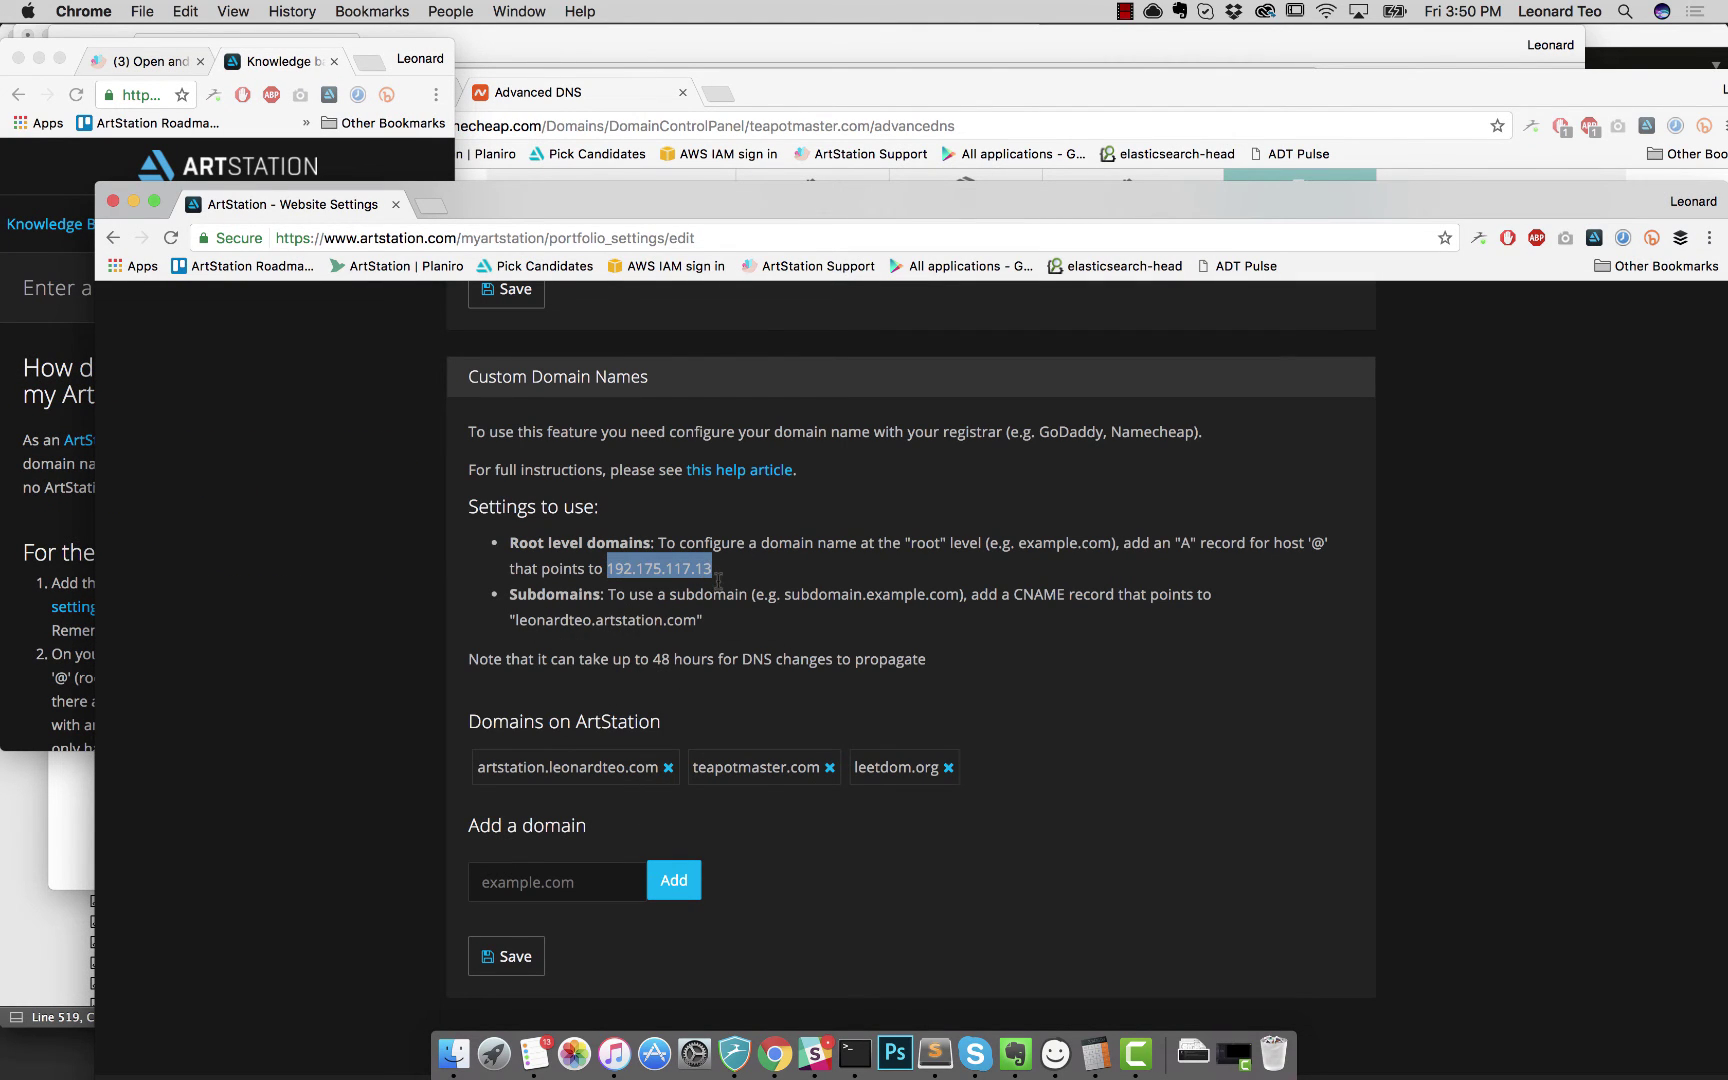
Step: Return to the Namecheap host records and compare the A record's @ host and IP address with ArtStation's instructions
left_click(950, 93)
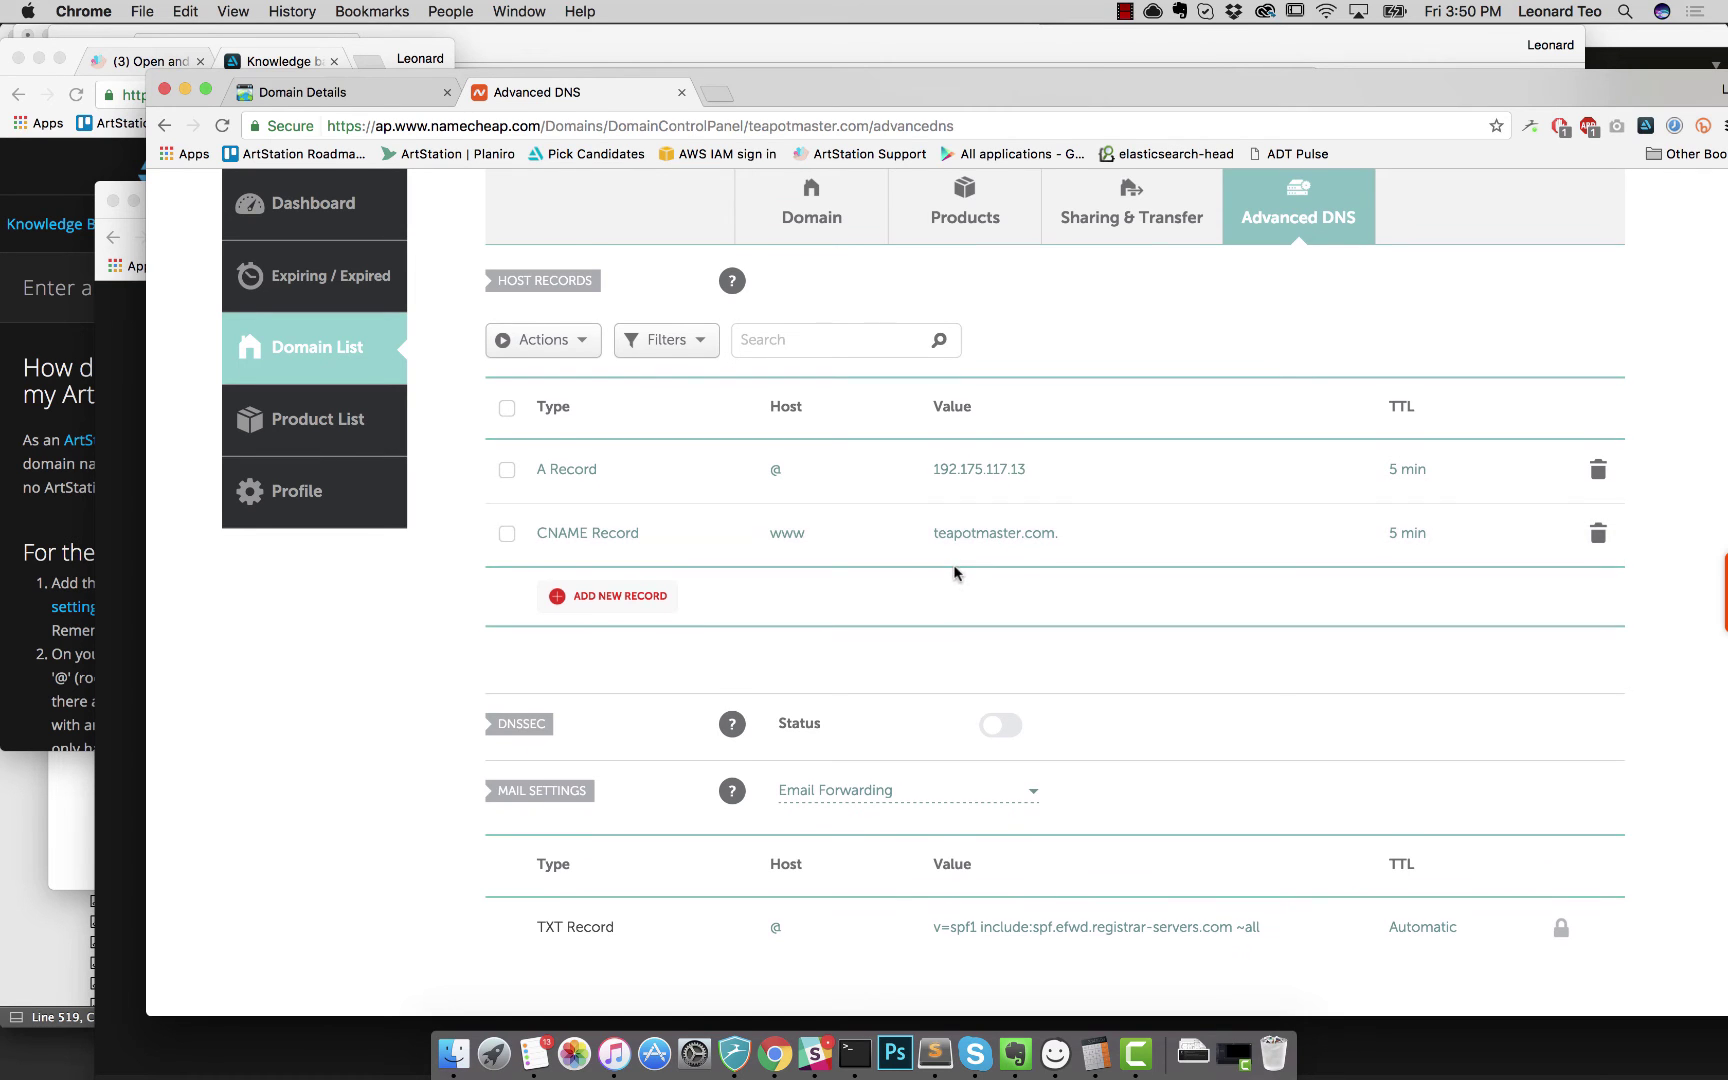
scroll(900, 560, "up", 1)
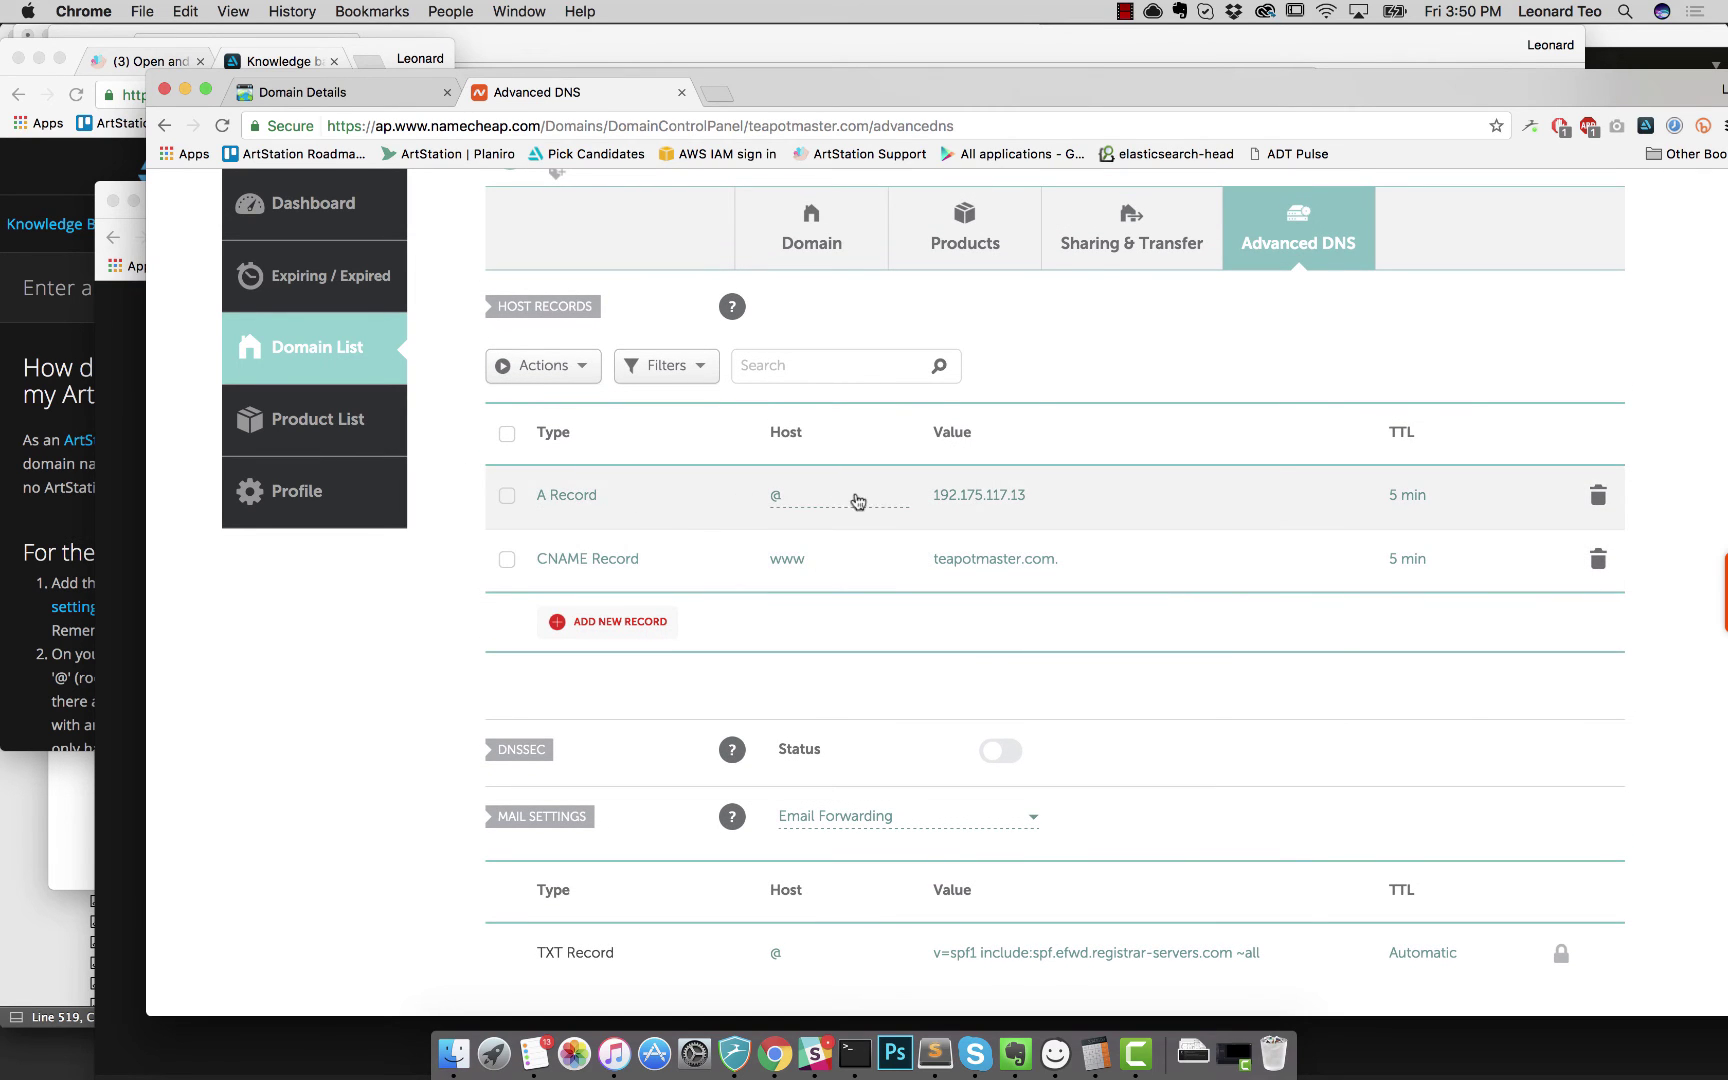
scroll(856, 498, "up", 5)
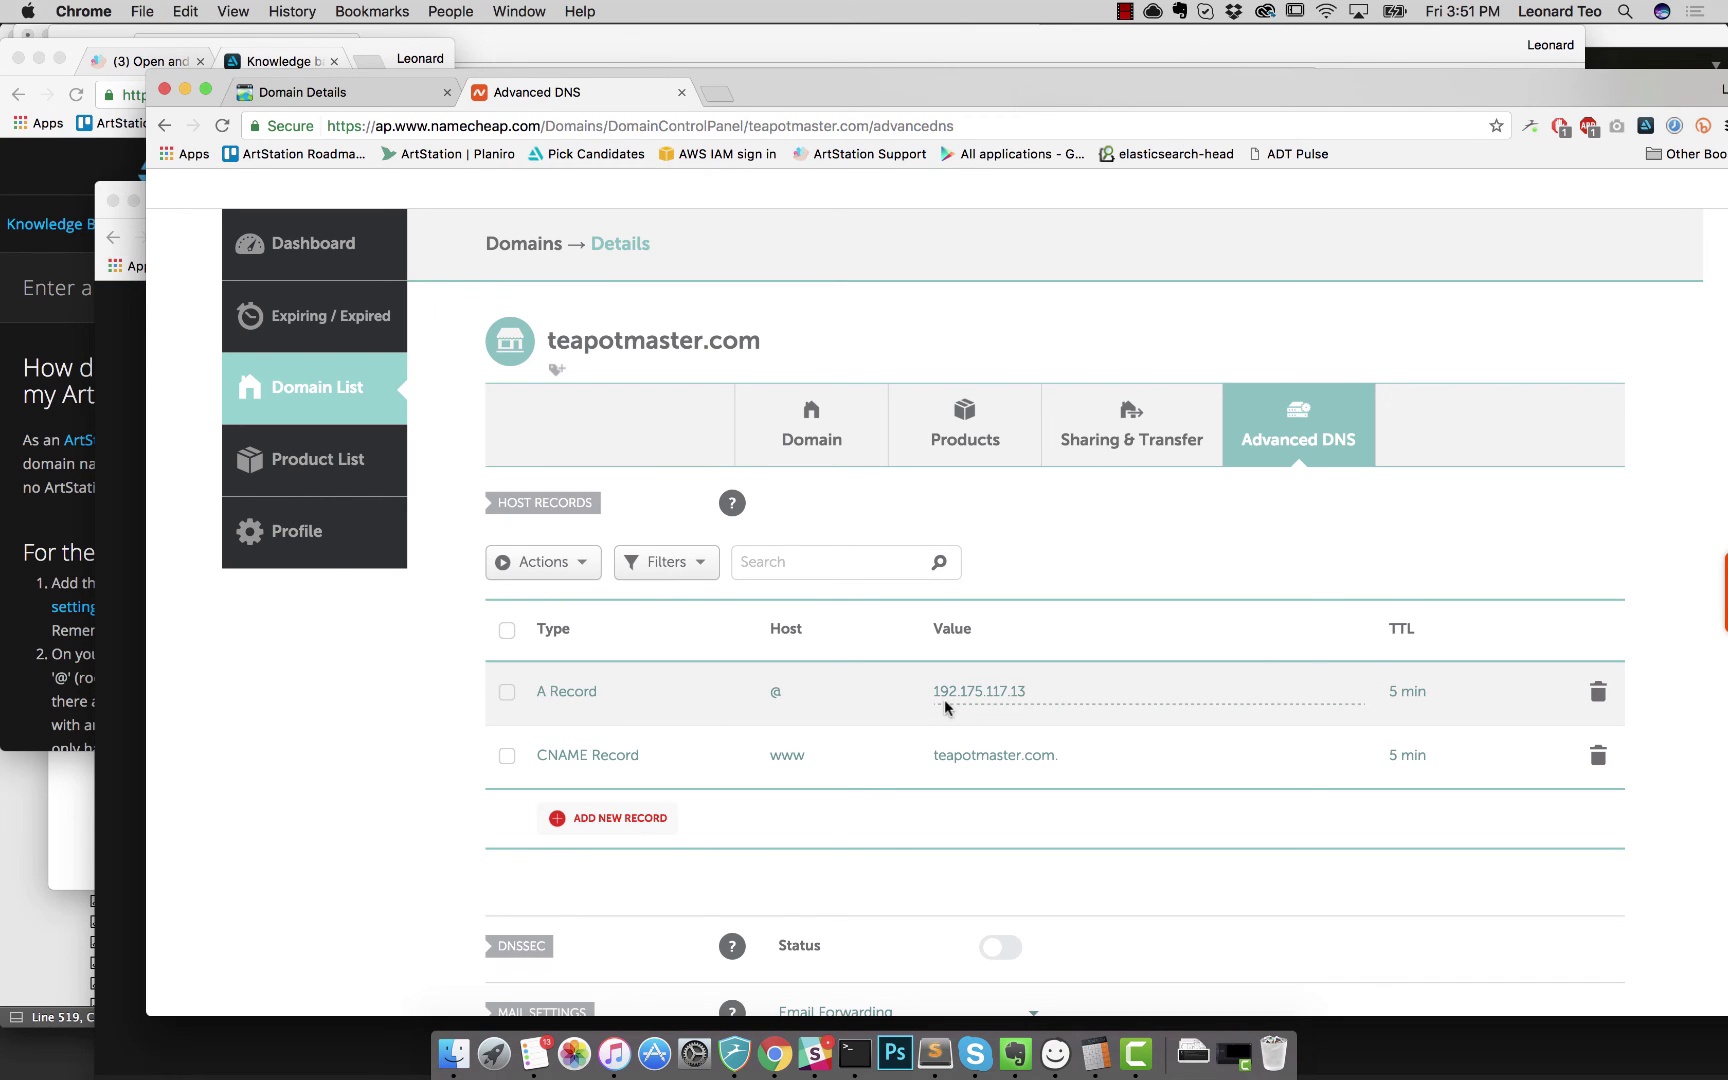
key("super+n")
type("www.teapotmaster.com")
key("Return")
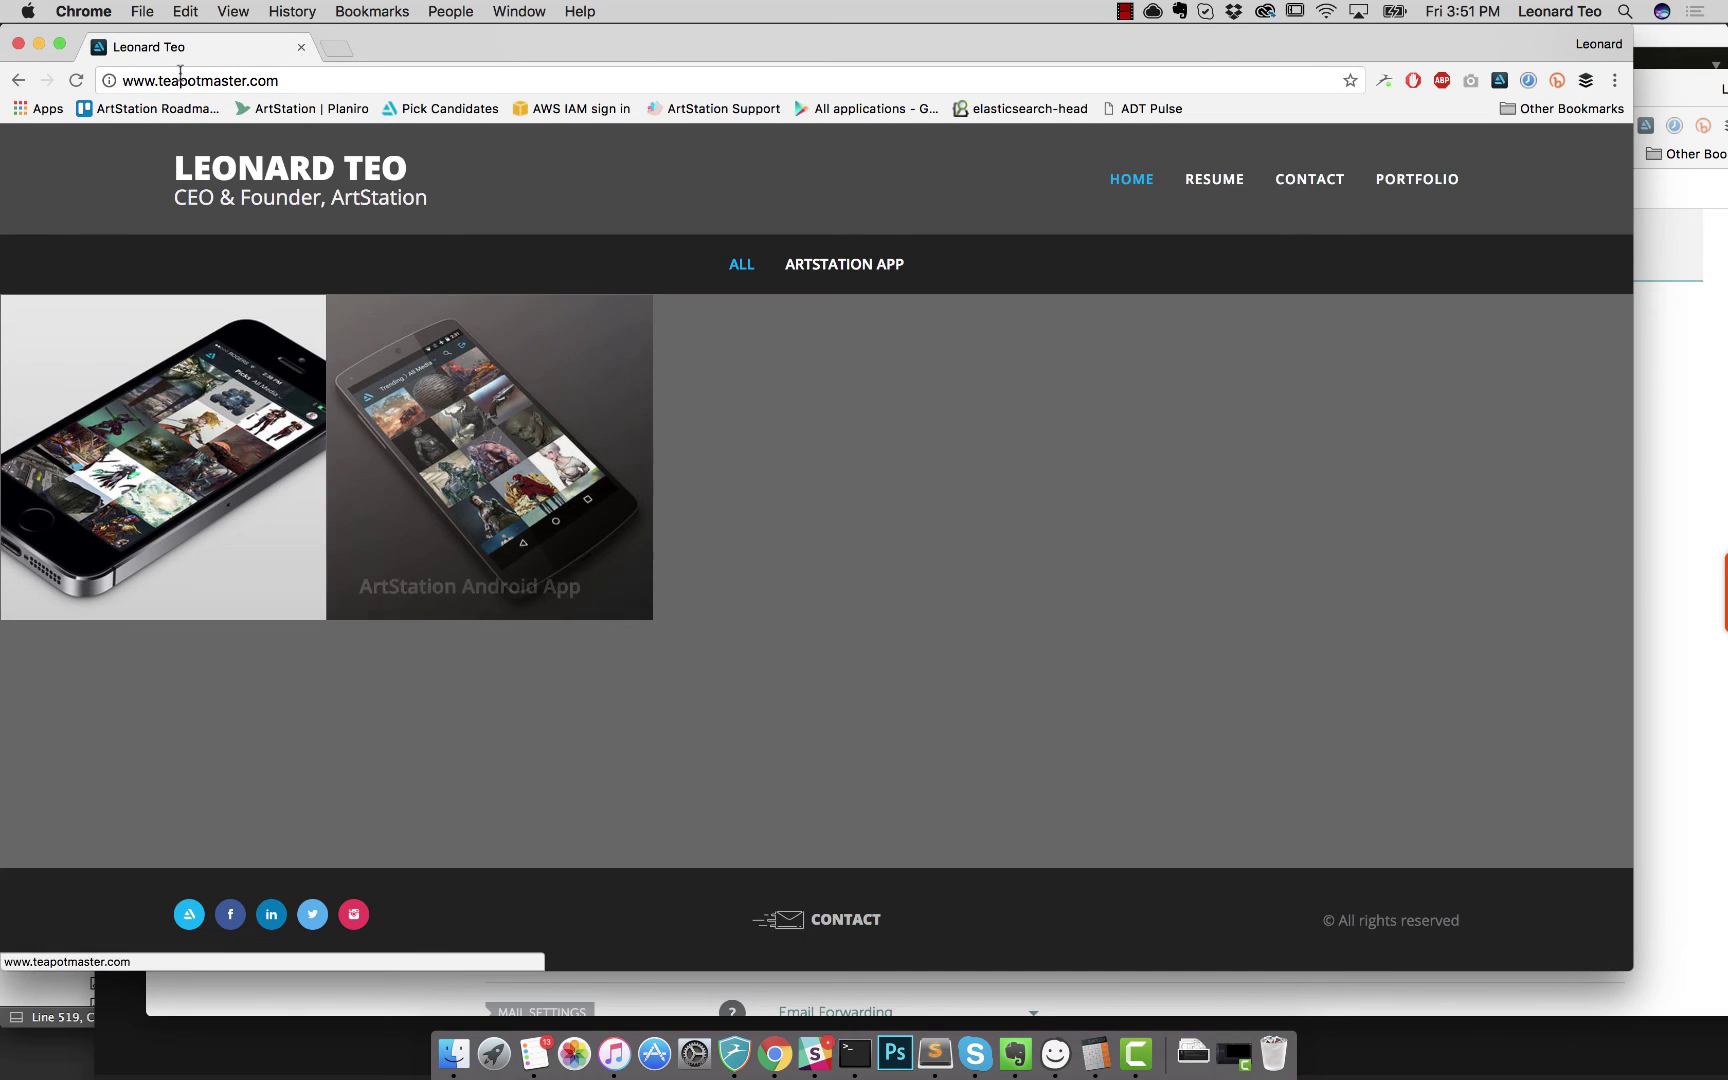
Step: Load teapotmaster.com without the www prefix to test its root A record, and close the test window
left_click(180, 80)
left_click_drag(155, 80, 122, 80)
key("BackSpace")
key("Return")
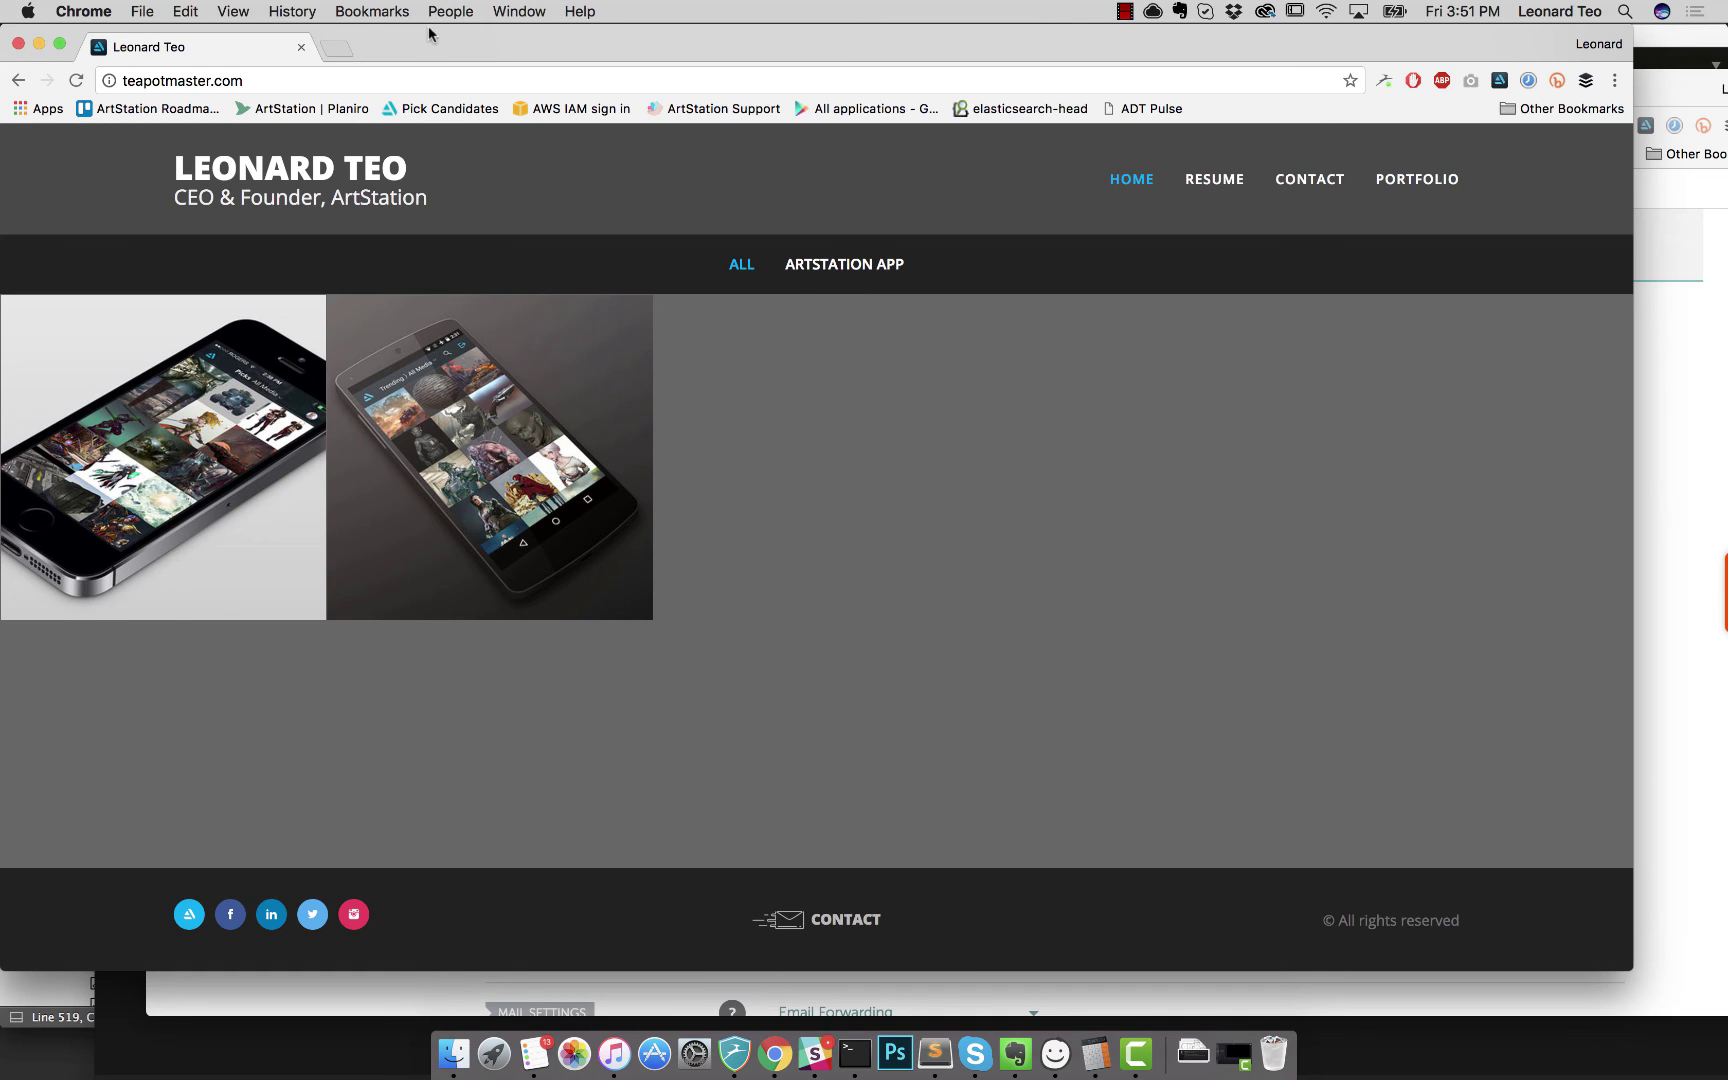
left_click_drag(429, 34, 572, 34)
key("super+w")
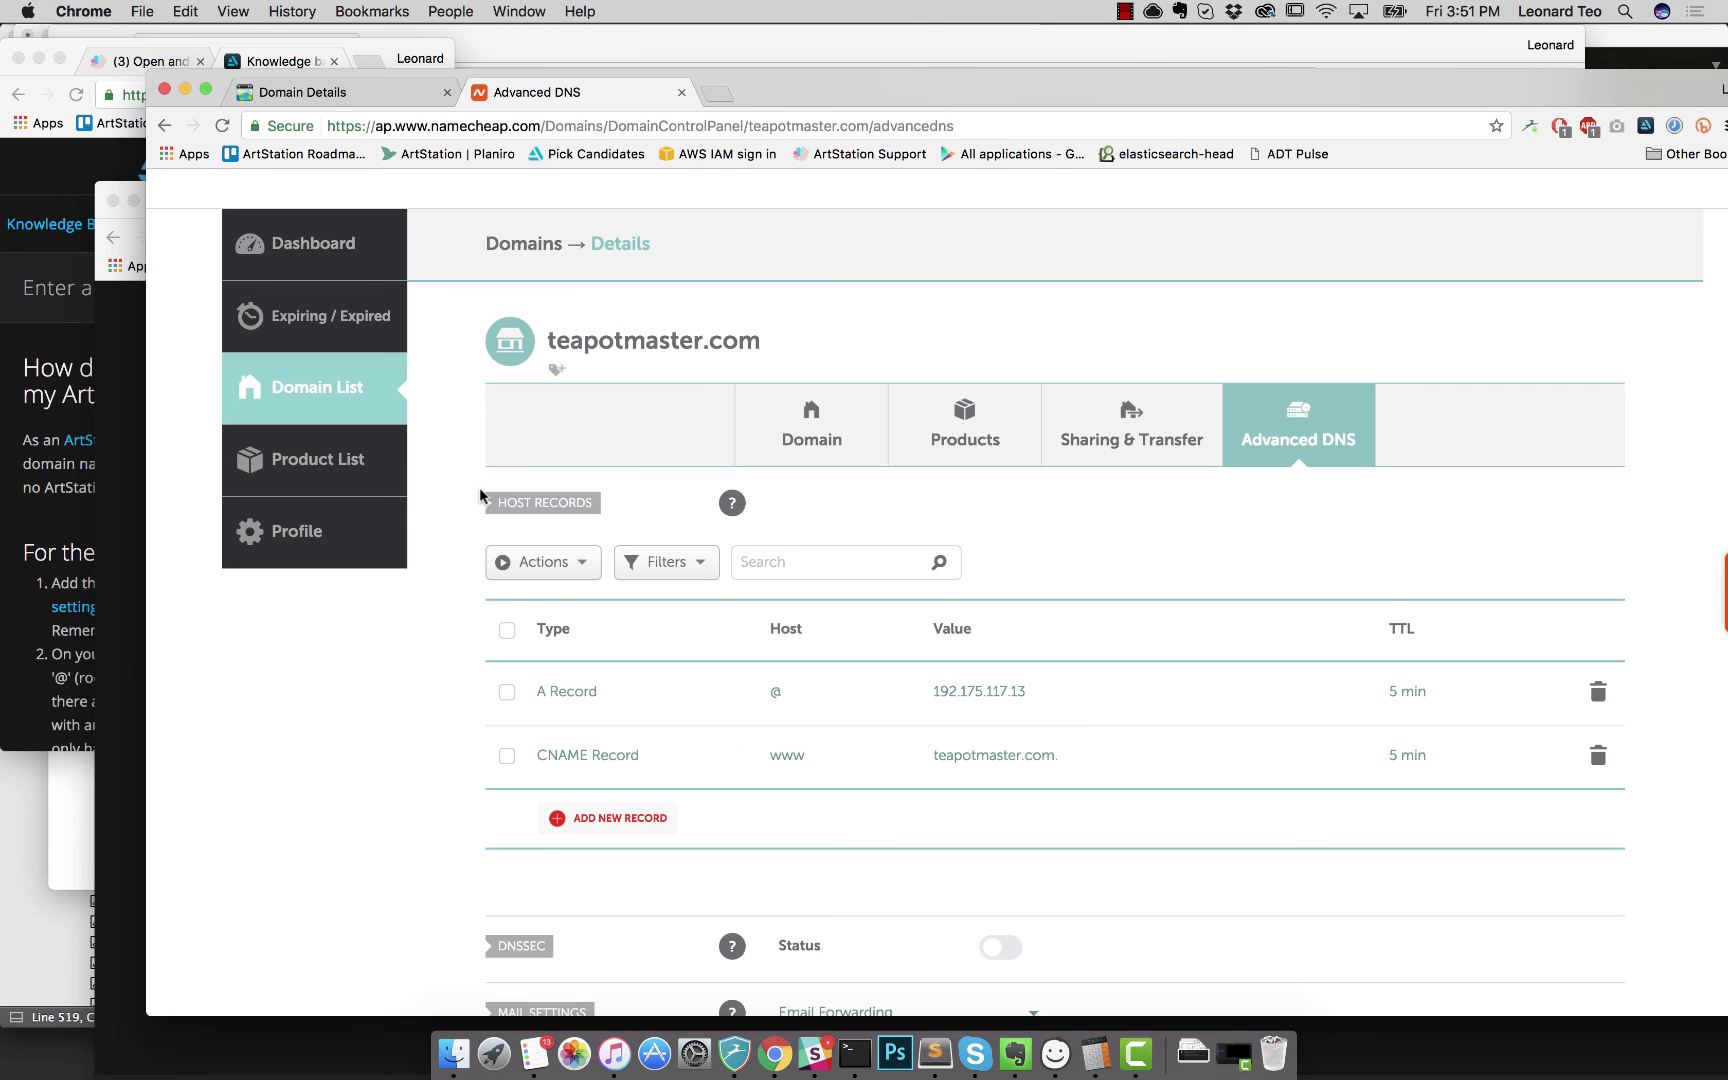
Step: Return to ArtStation's Custom Domain Names settings and review the linked domains, the field for adding a domain and the record instructions
left_click(143, 545)
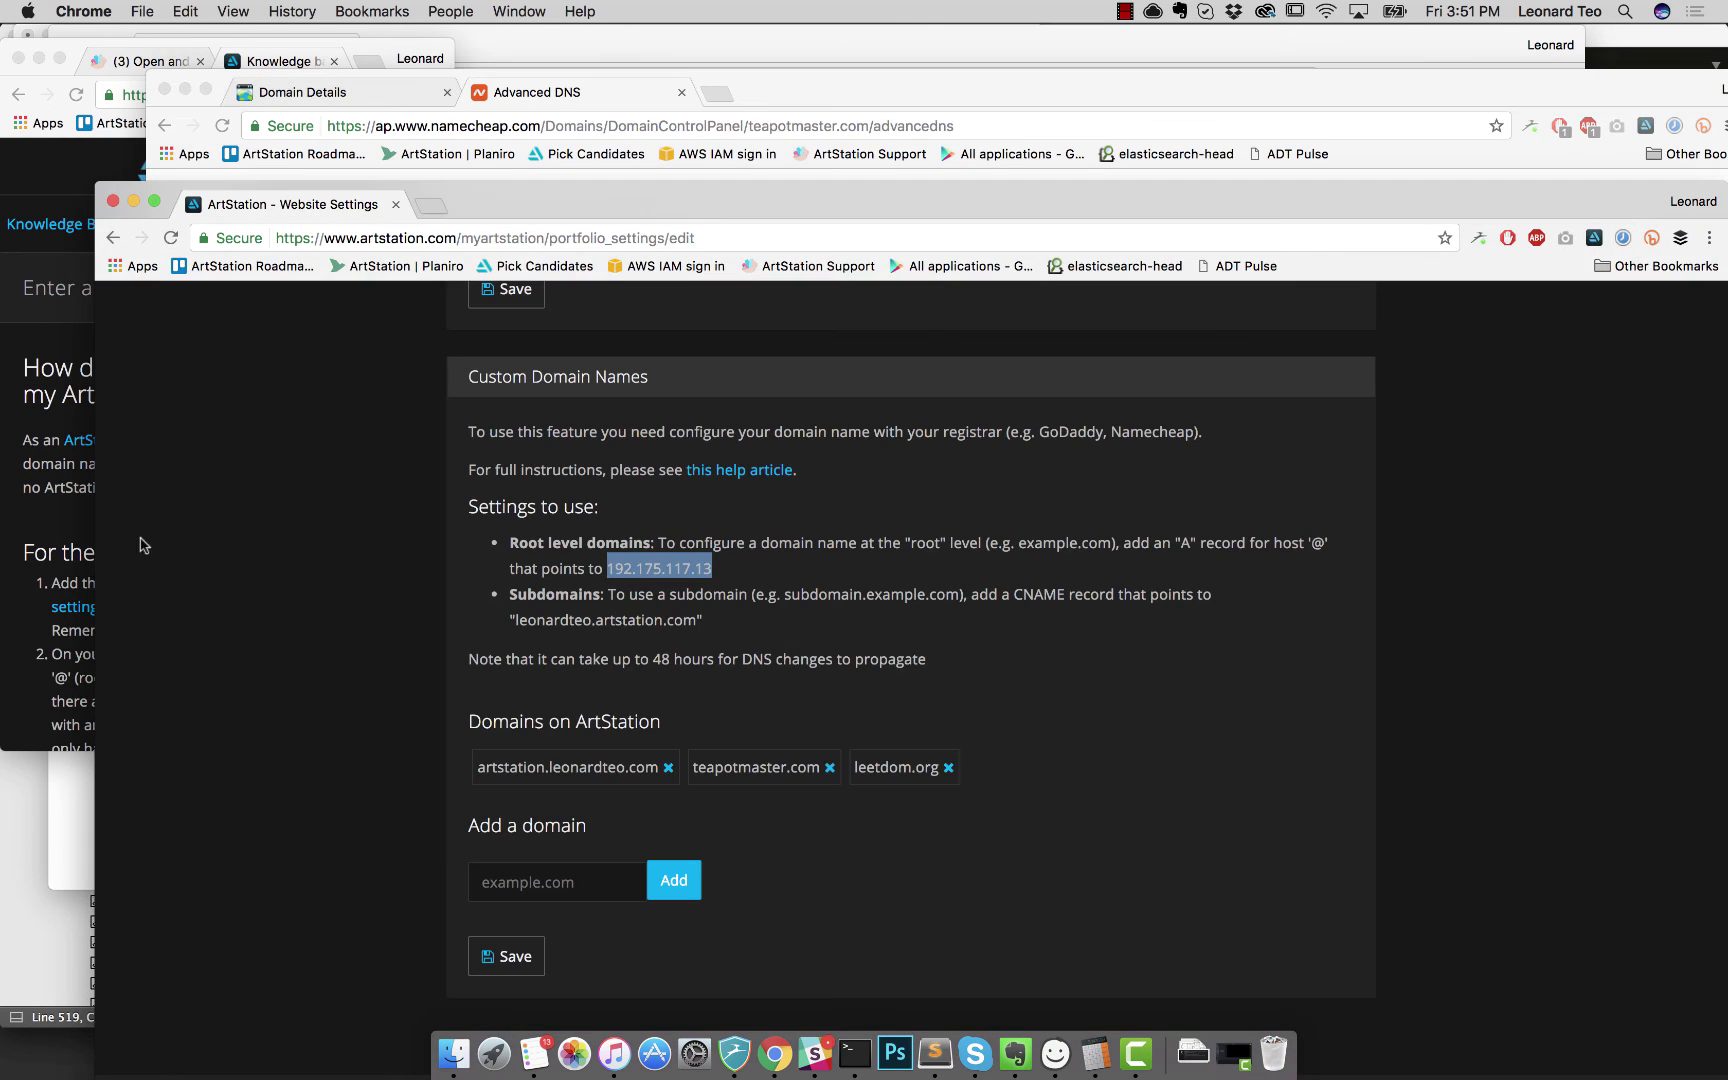
left_click(545, 882)
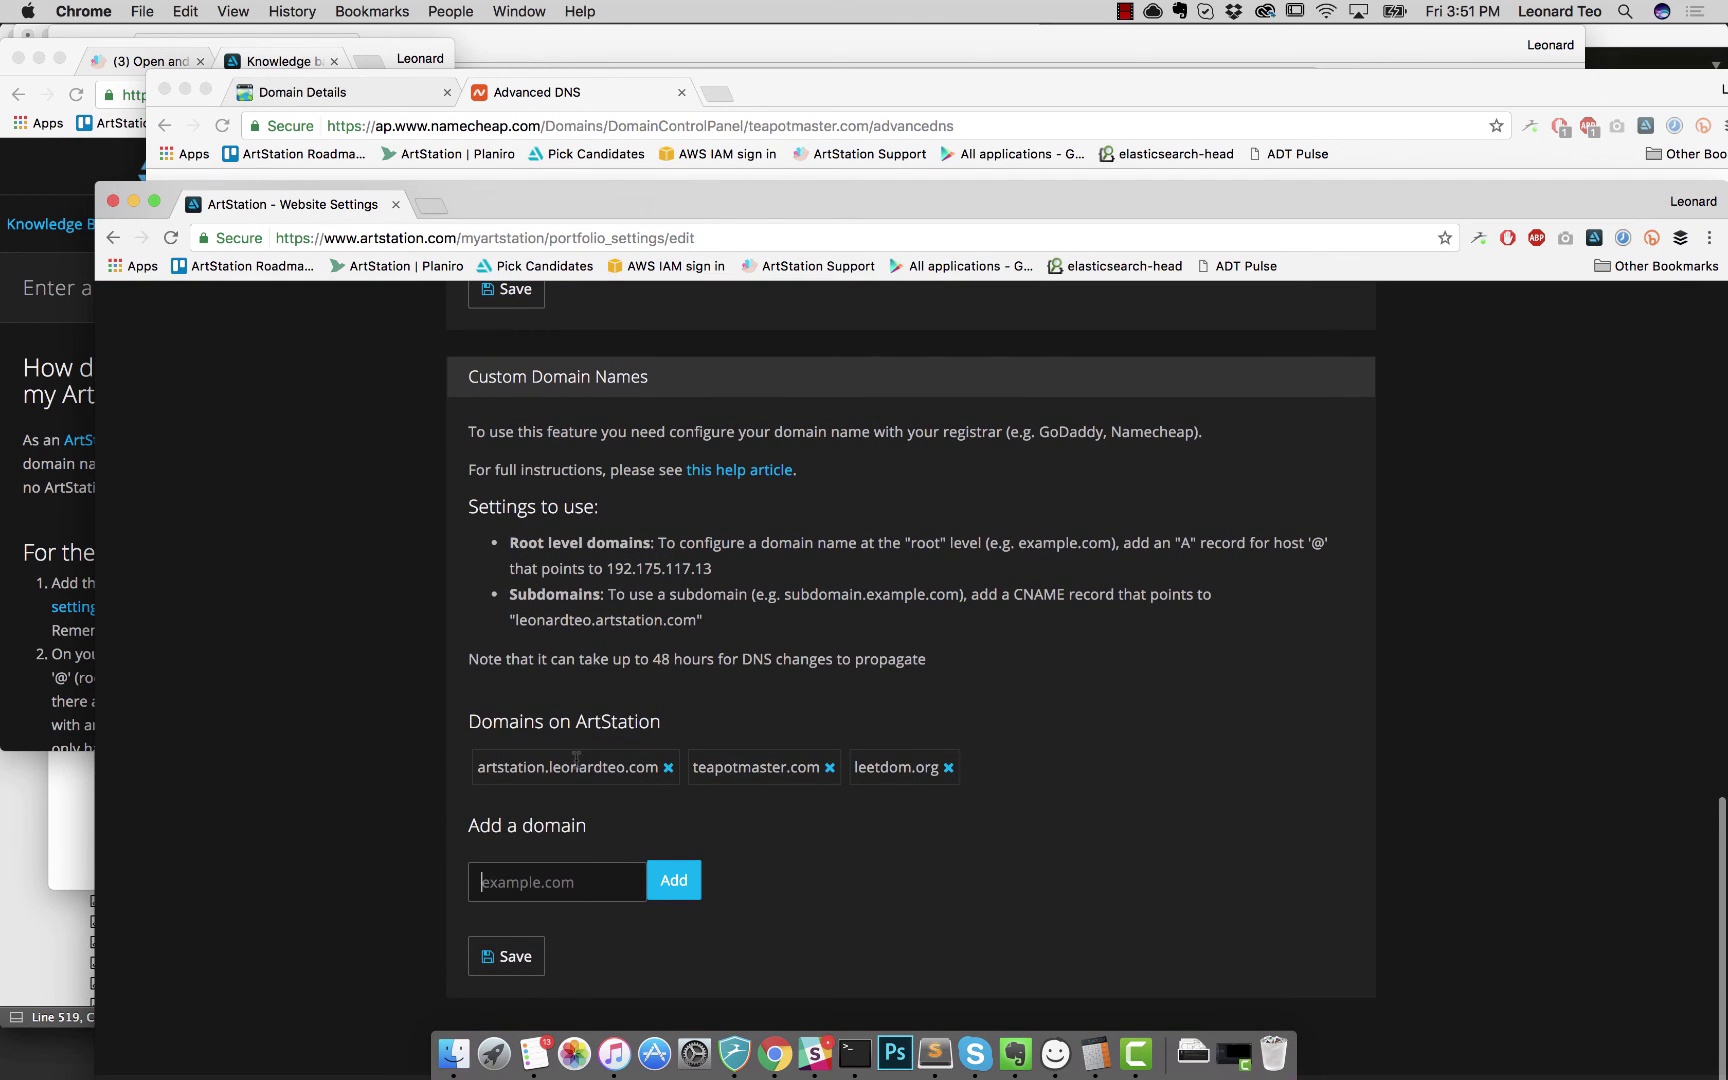
left_click_drag(719, 764, 783, 762)
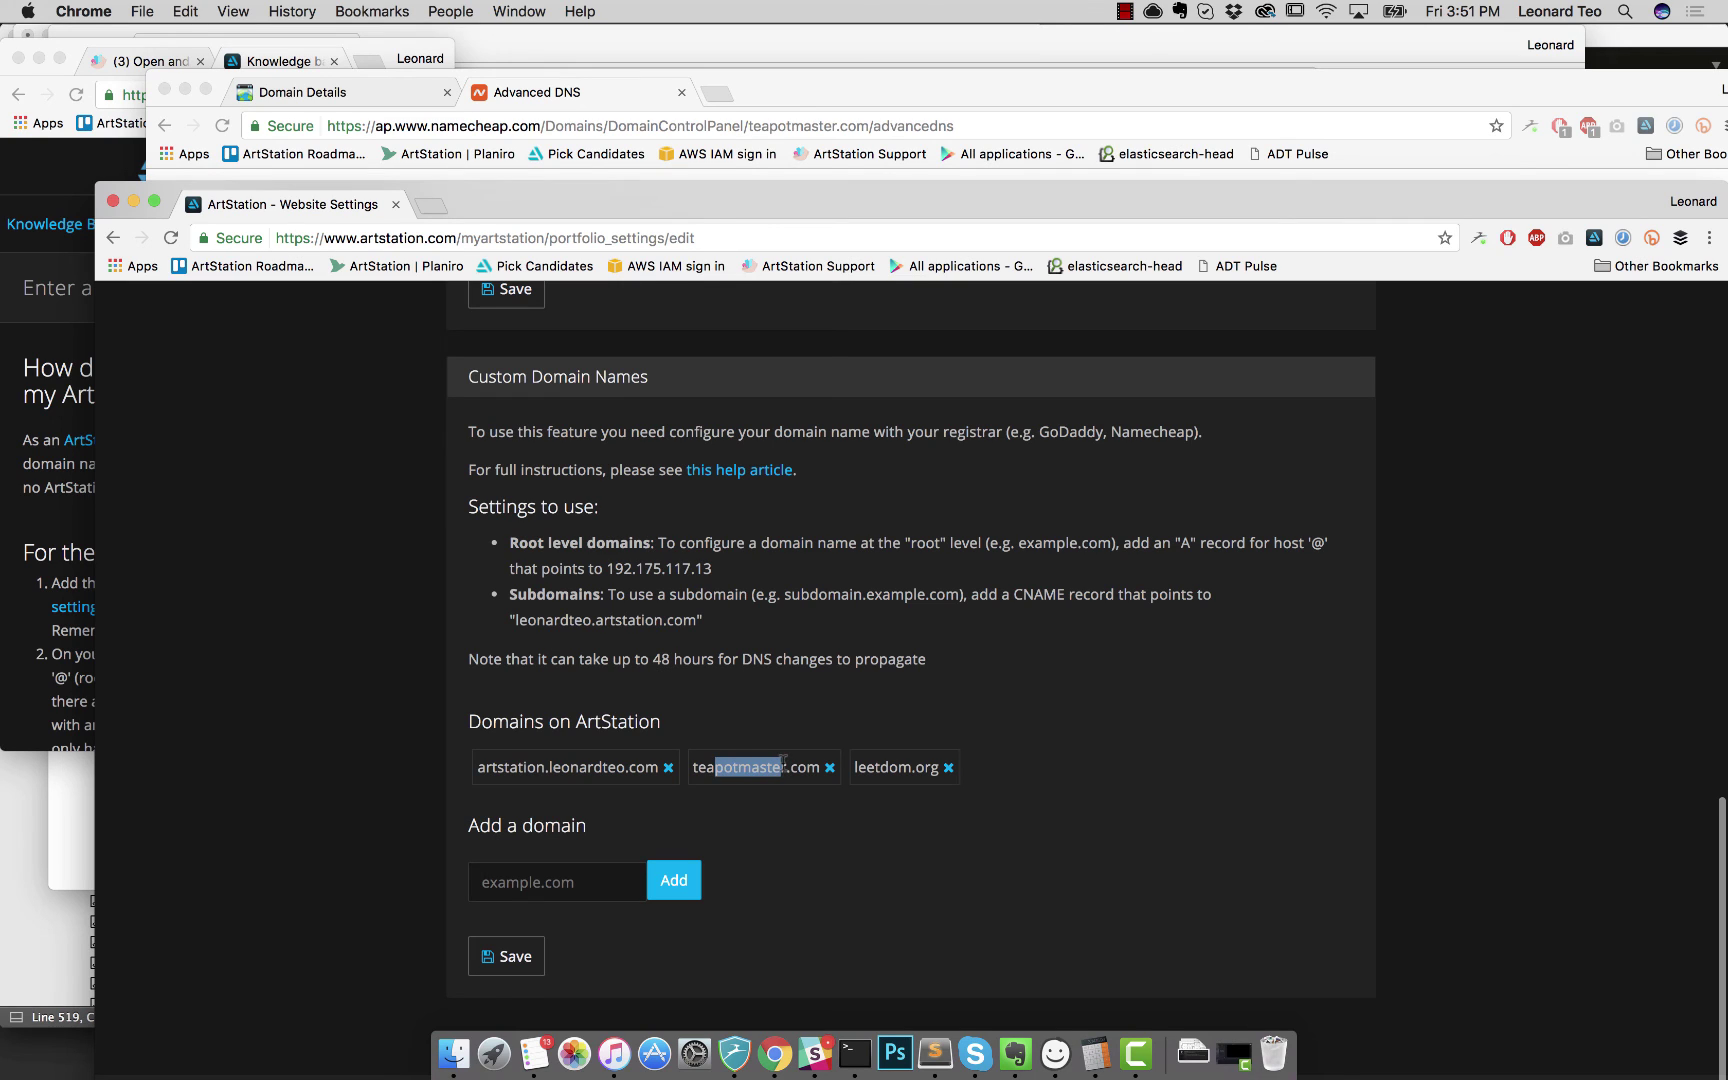
left_click(478, 872)
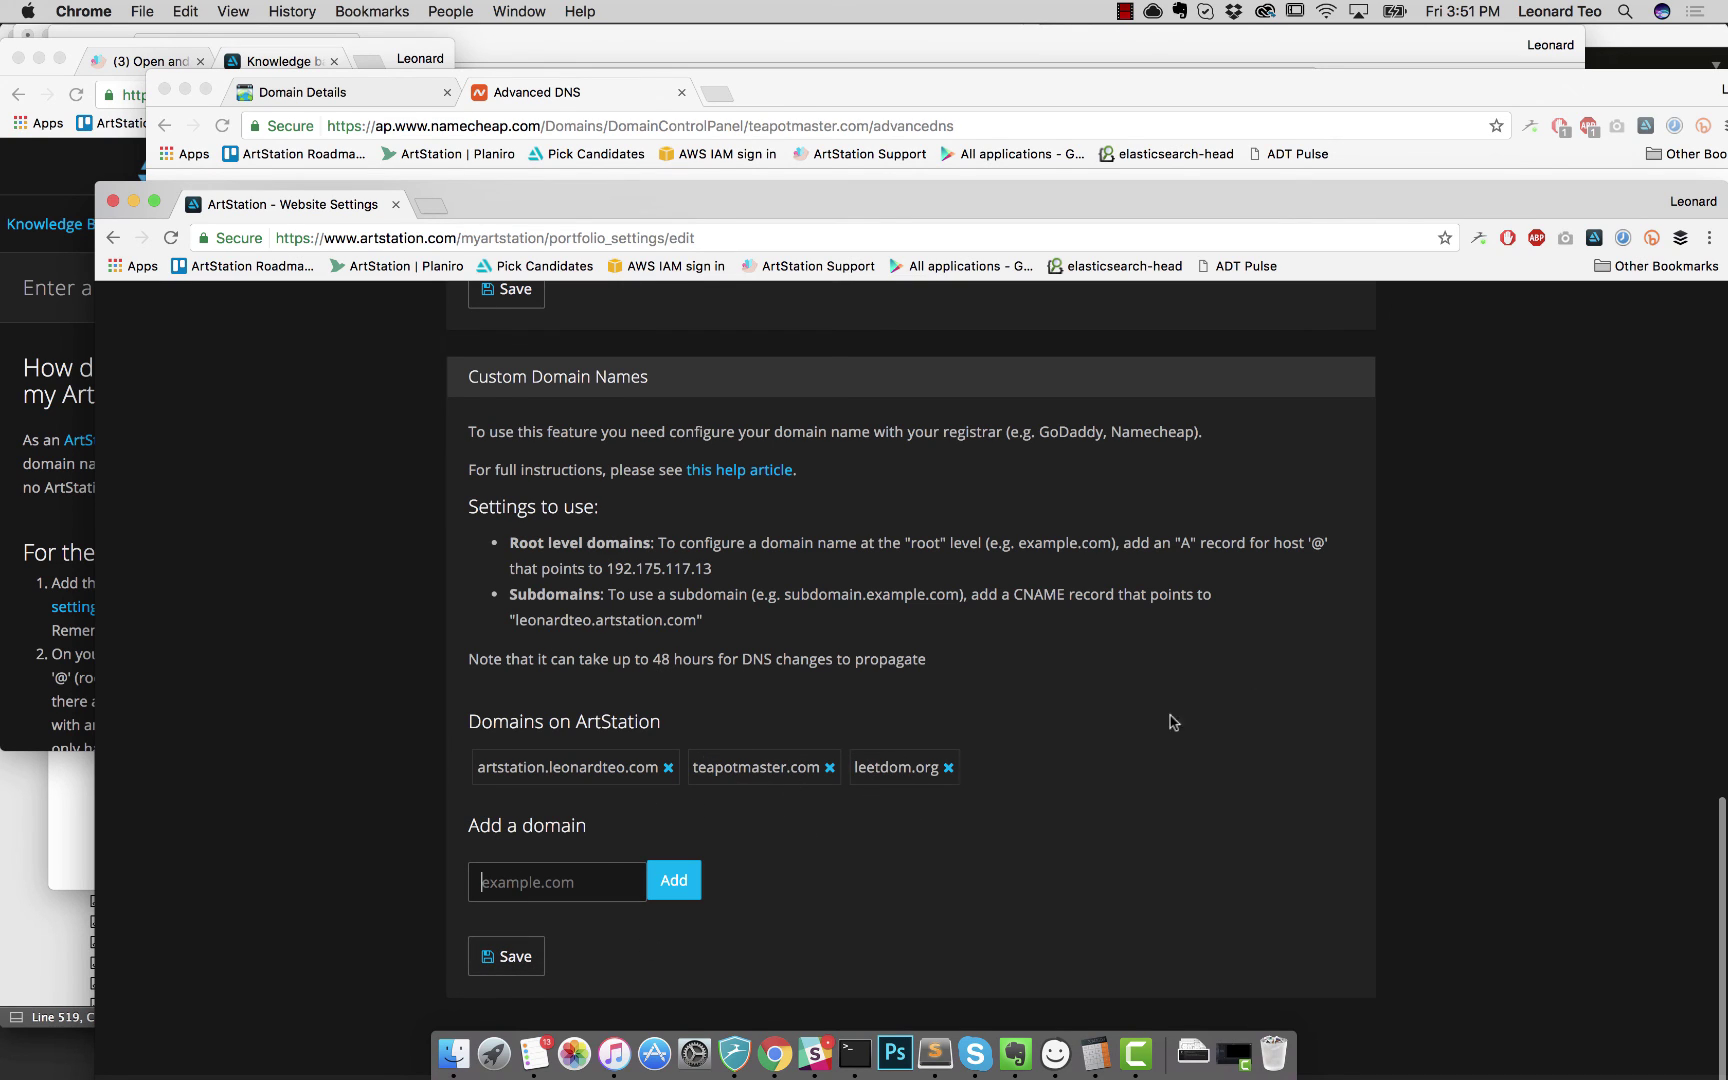
scroll(888, 744, "up", 2)
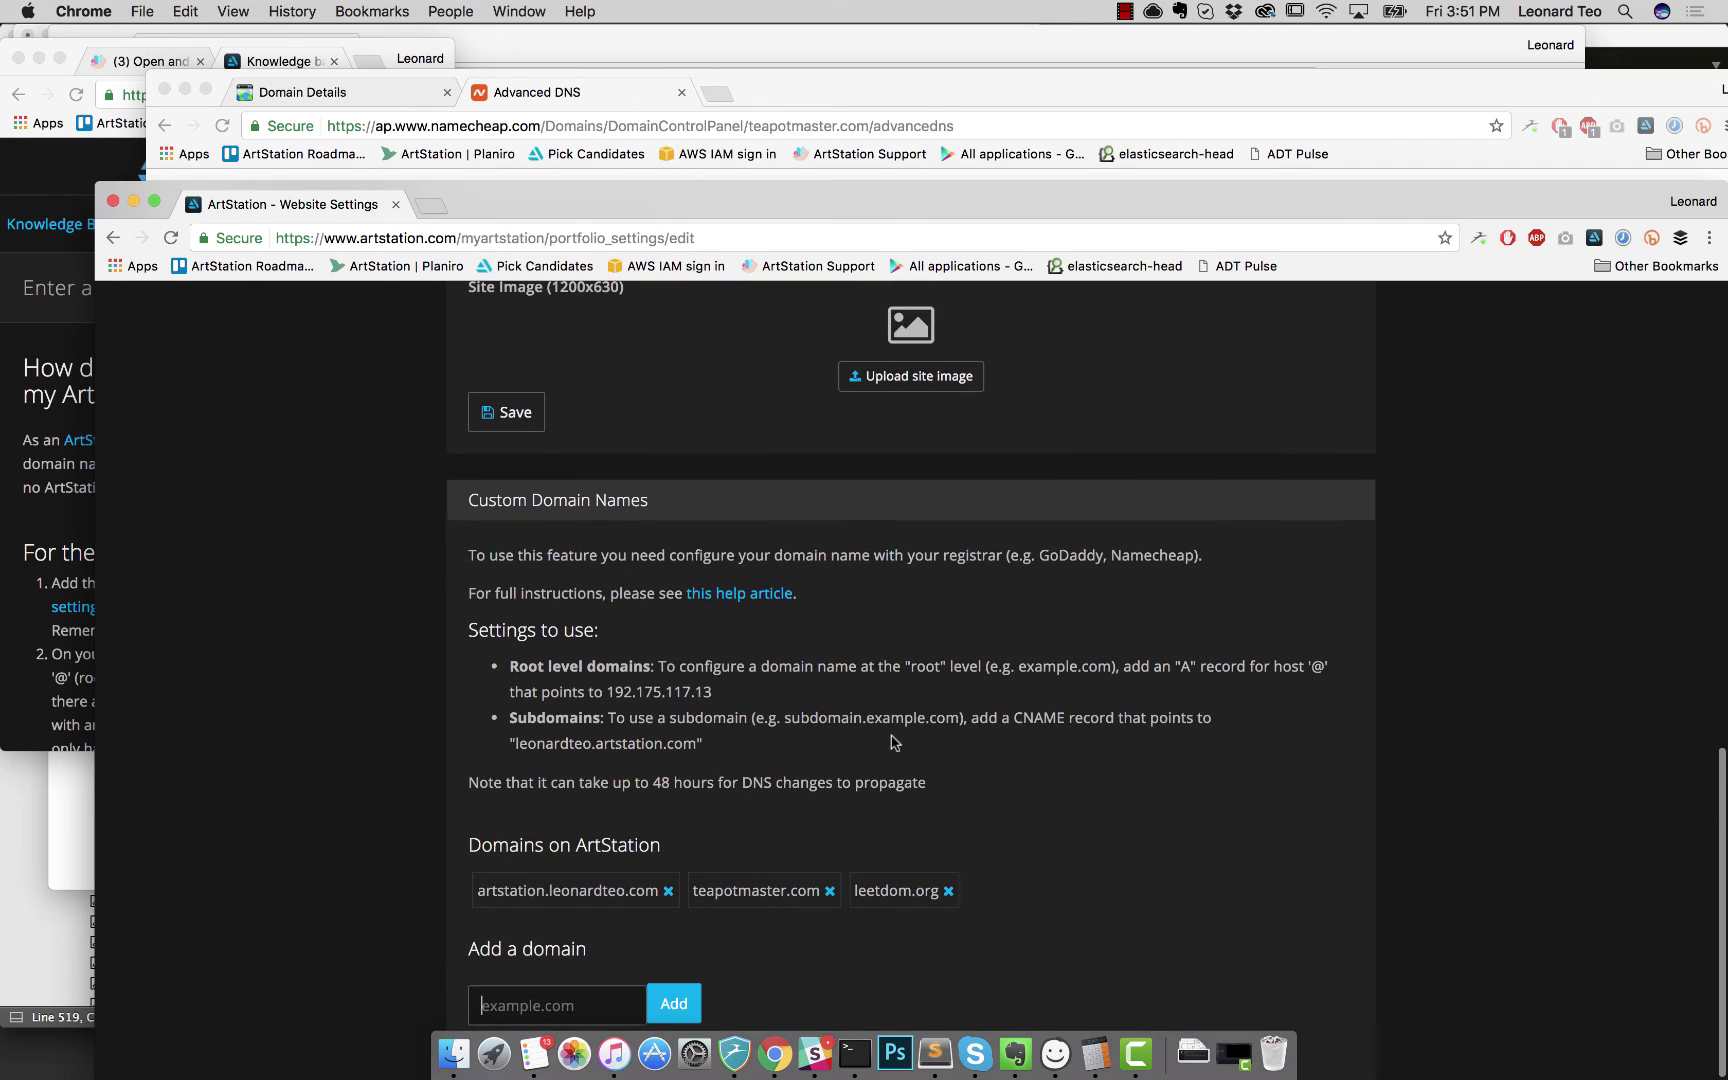
scroll(835, 548, "down", 2)
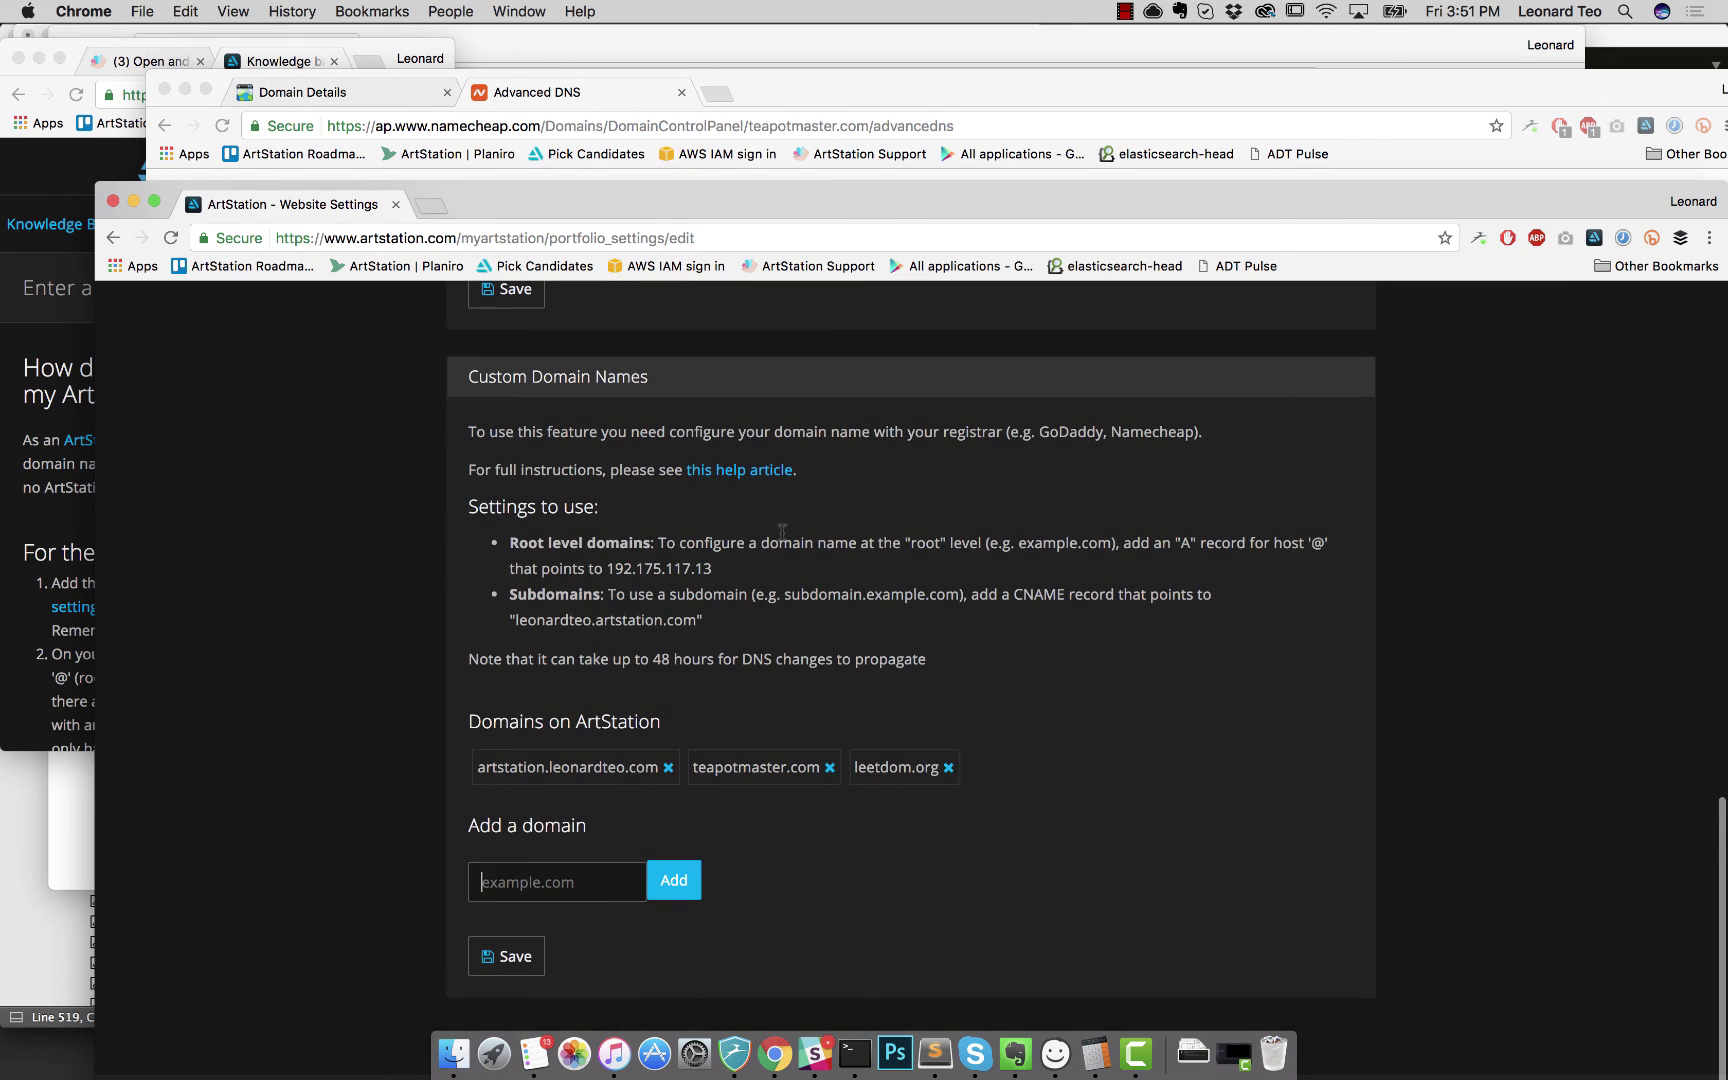